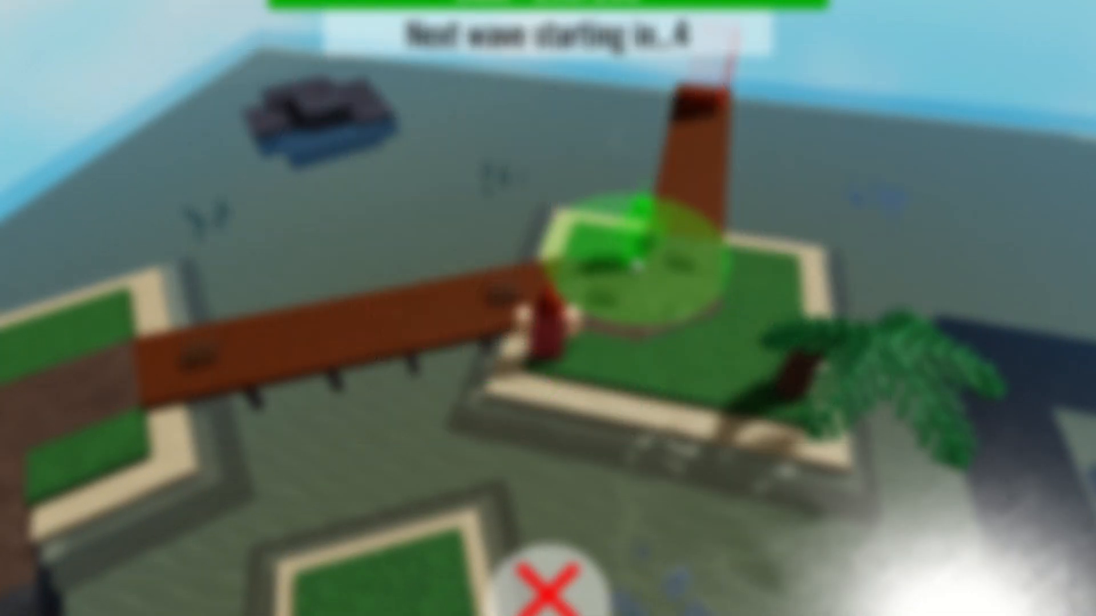
left_click(638, 266)
scroll(709, 258, "up", 3)
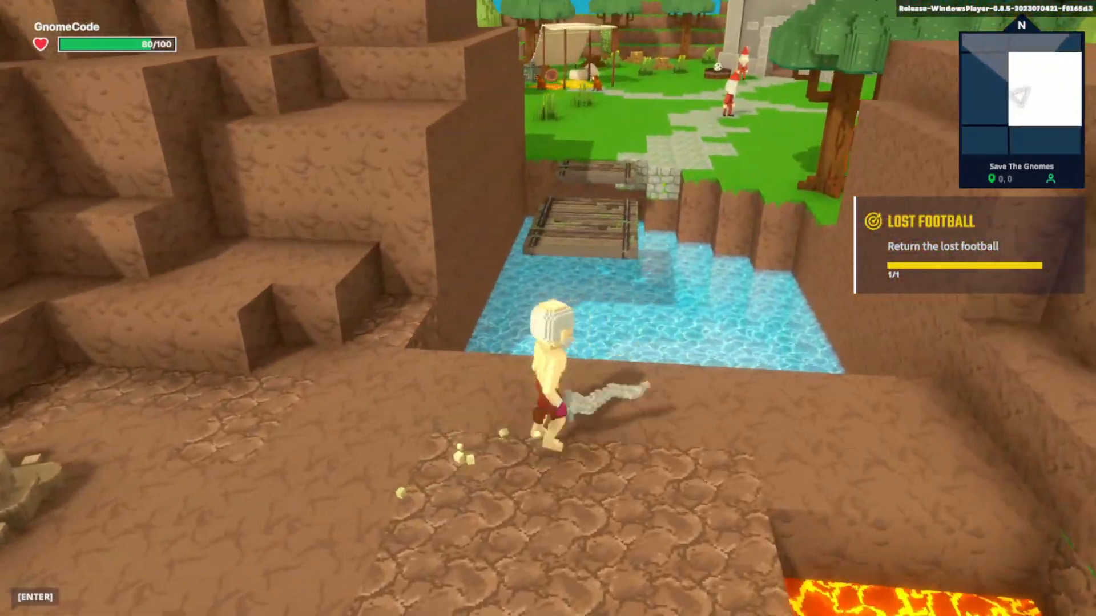
key("w")
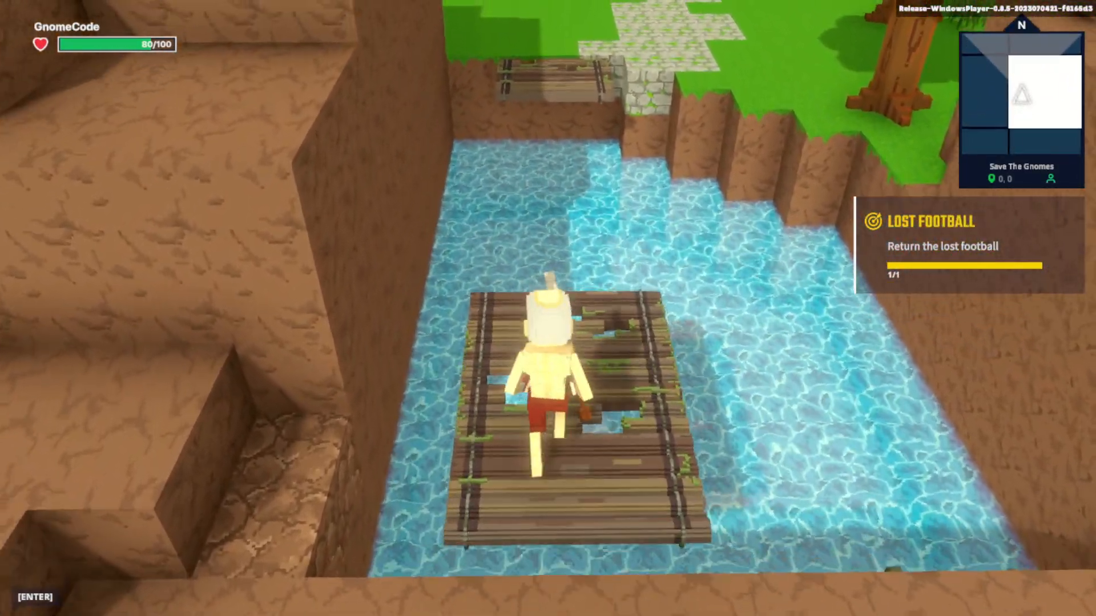
key("w")
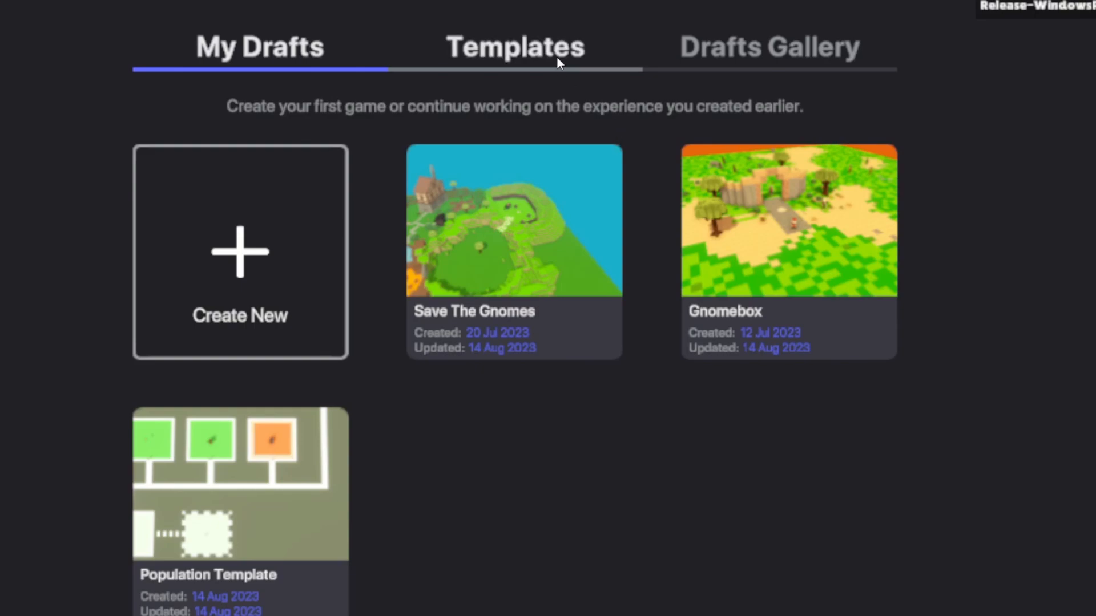
Step: Look through the first two pages of available experience templates
left_click(556, 56)
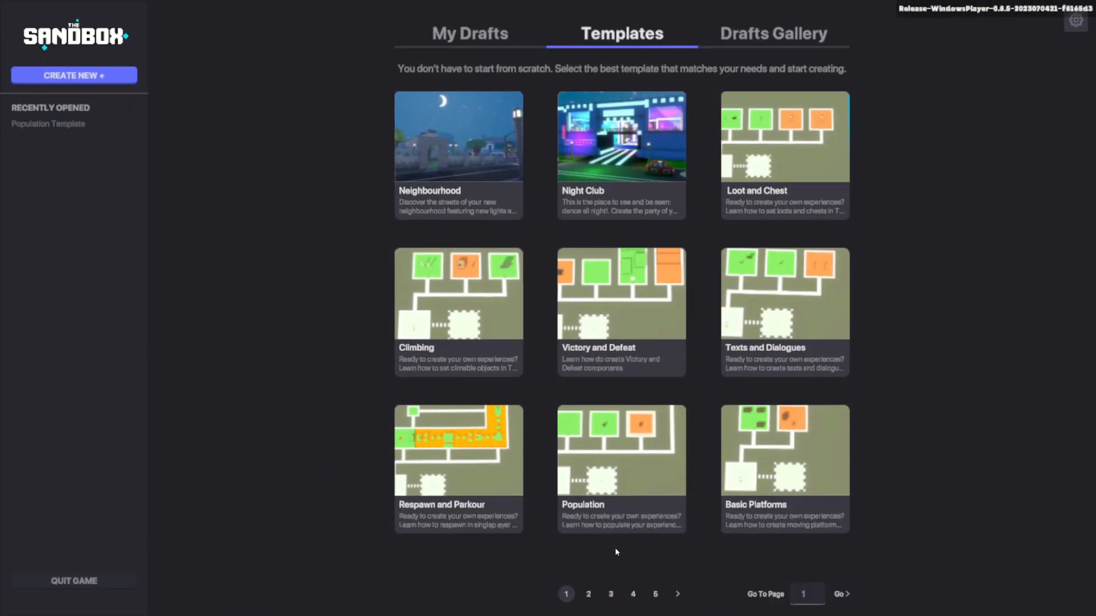
left_click(678, 594)
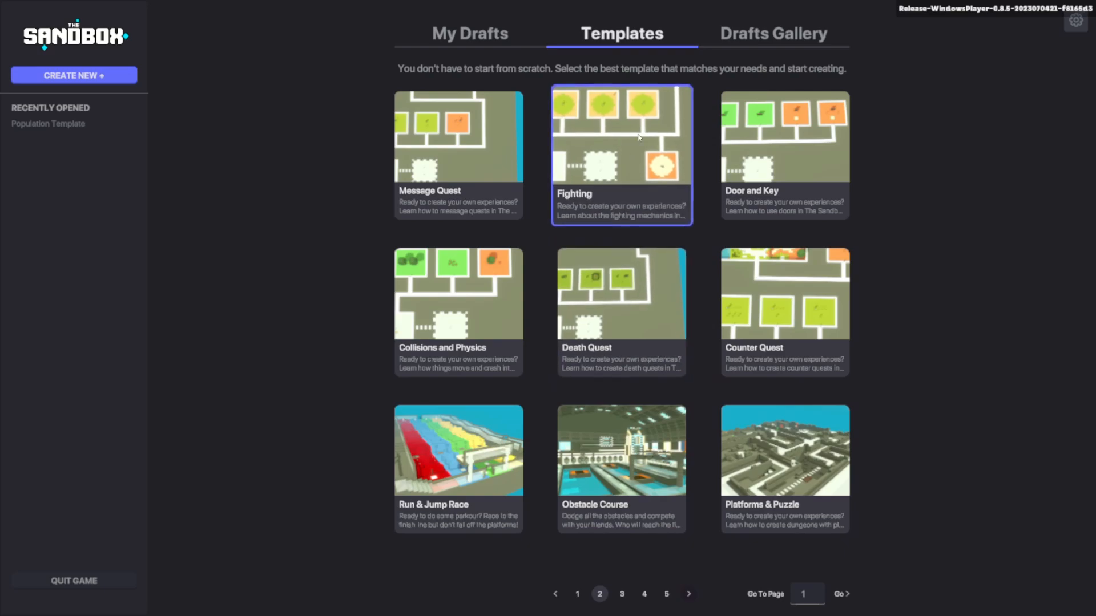
Step: Search the Drafts Gallery for "Save The Gnomes" and give that experience a five-star rating
left_click(740, 34)
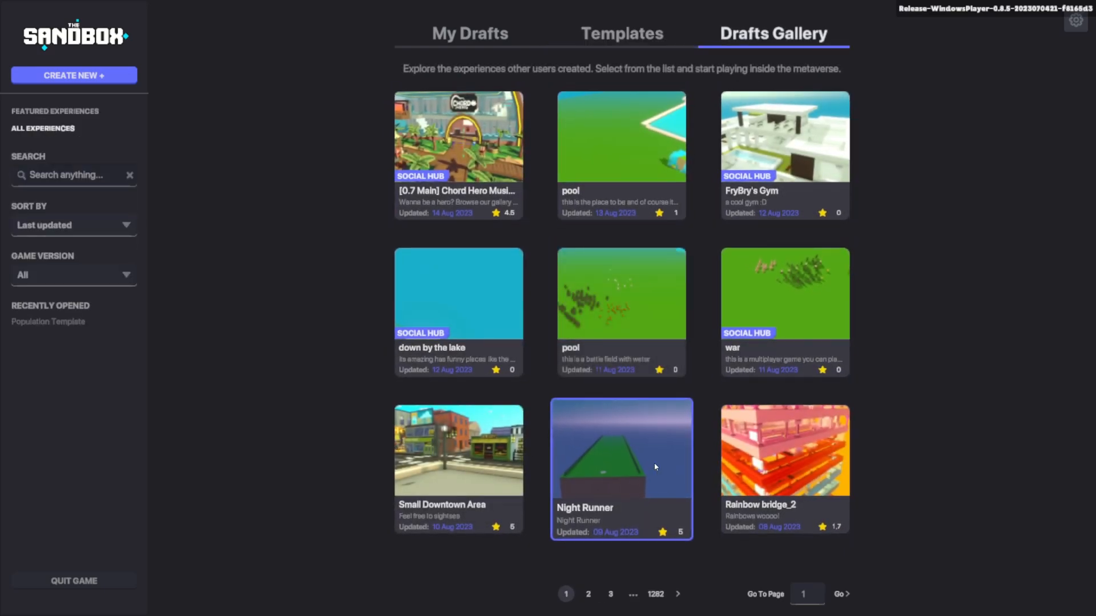
left_click(74, 175)
type("Save The")
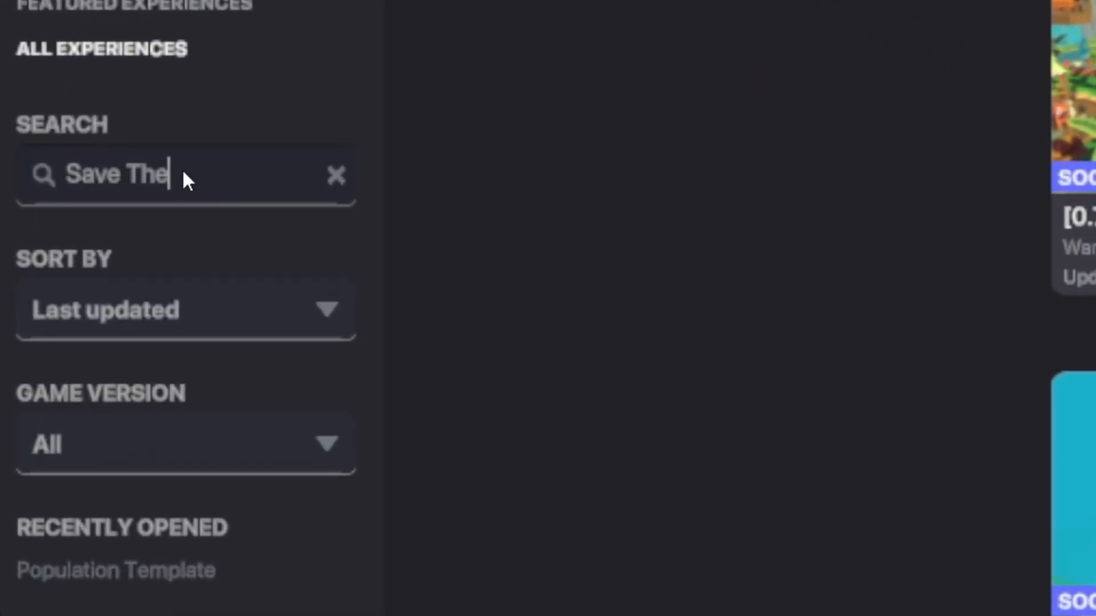
type(" Gnomes")
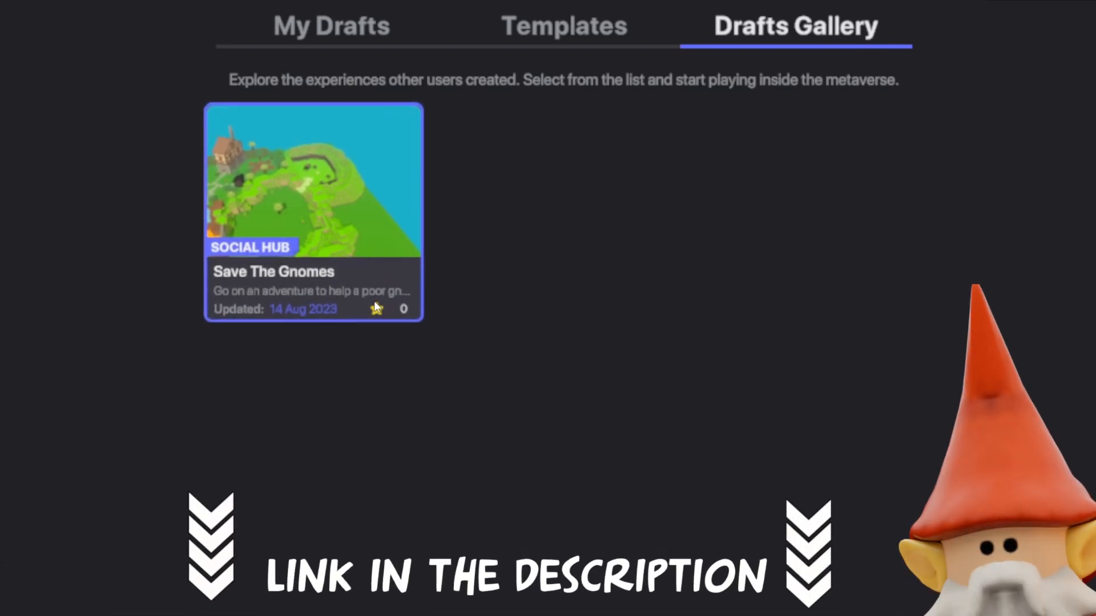
left_click(380, 311)
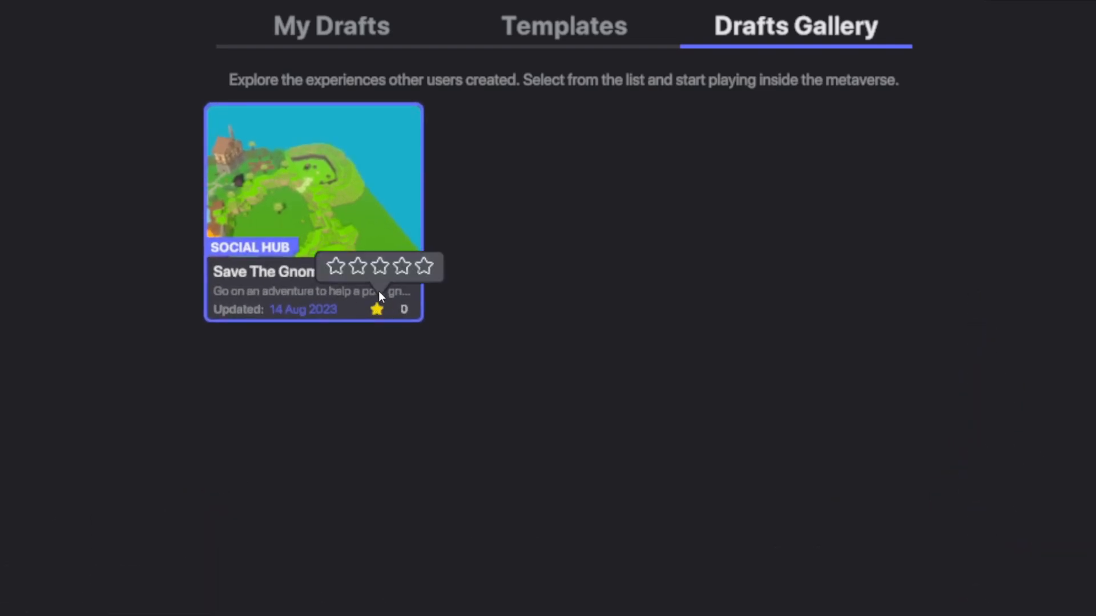
left_click(421, 271)
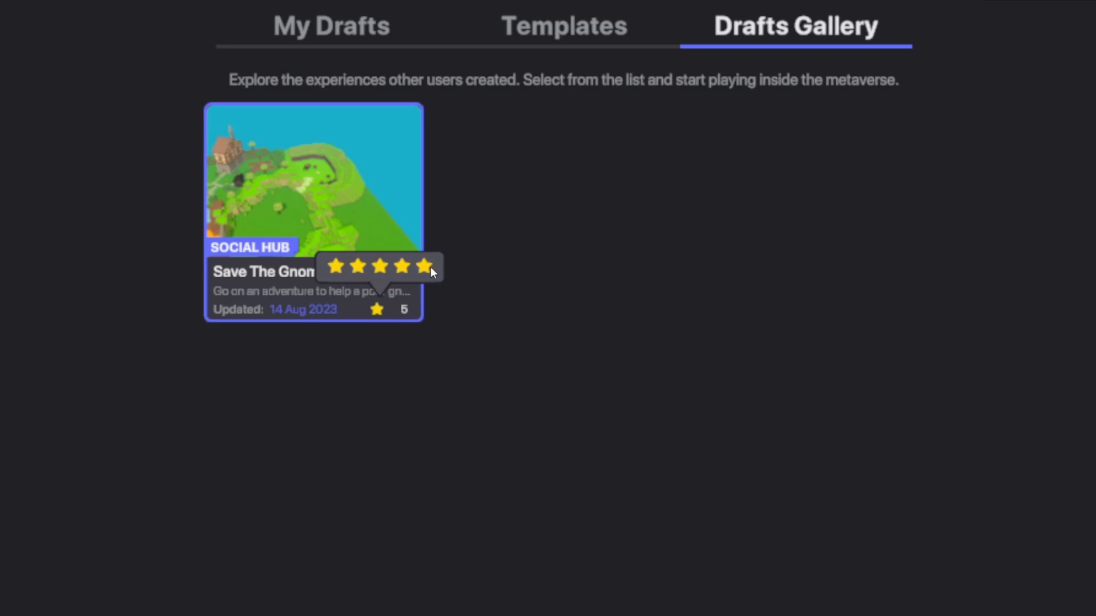
Step: Start a new experience from My Drafts, named "Tower Defence" with the Empty theme
left_click(367, 42)
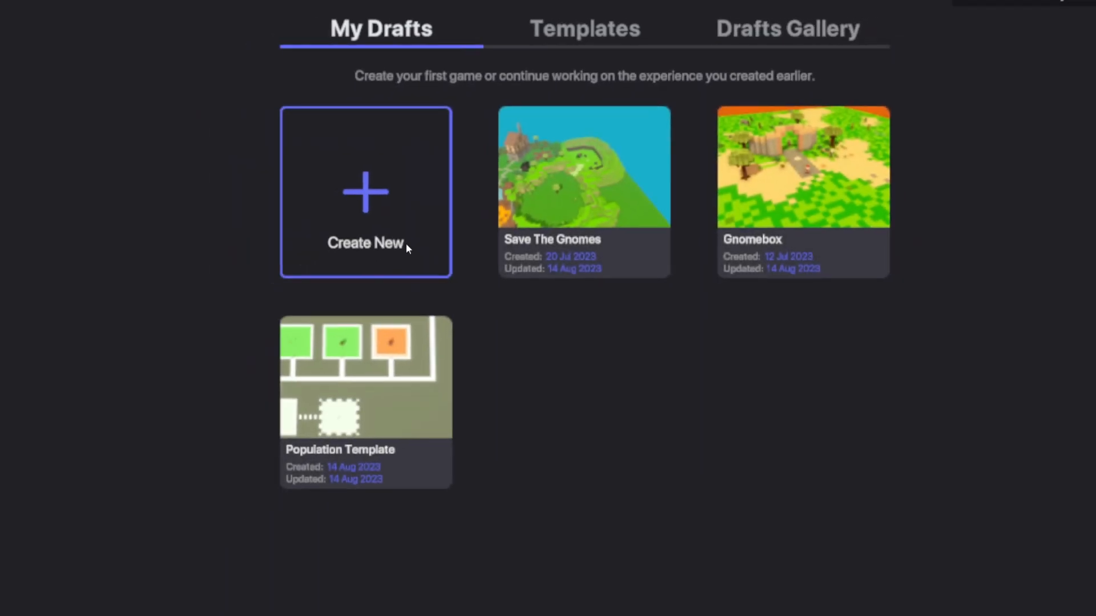
left_click(406, 244)
type("Tower Defence")
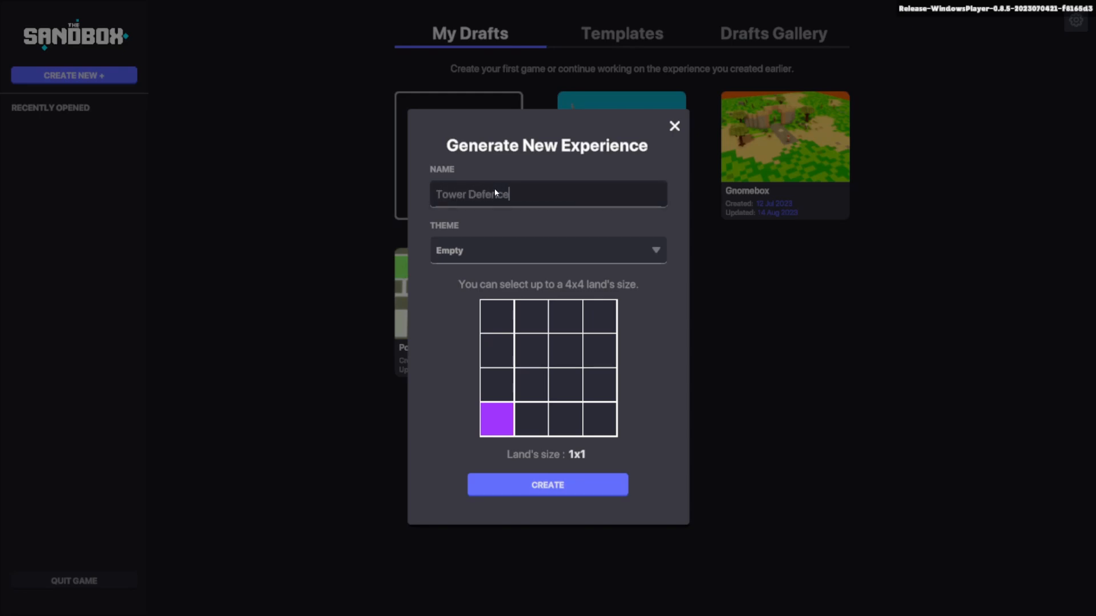
left_click(639, 250)
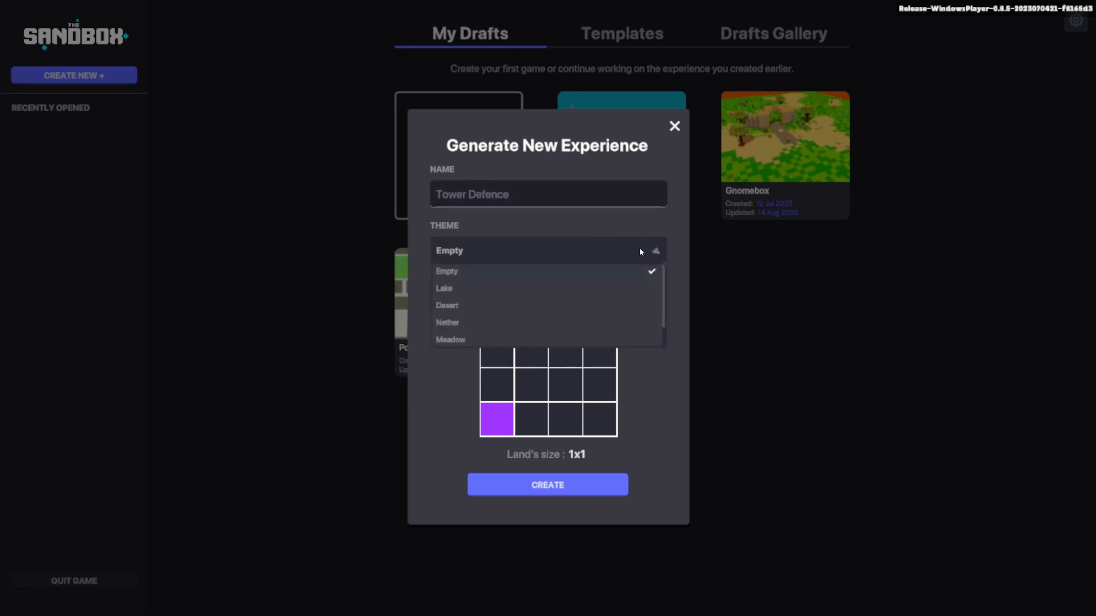
scroll(596, 297, "down", 1)
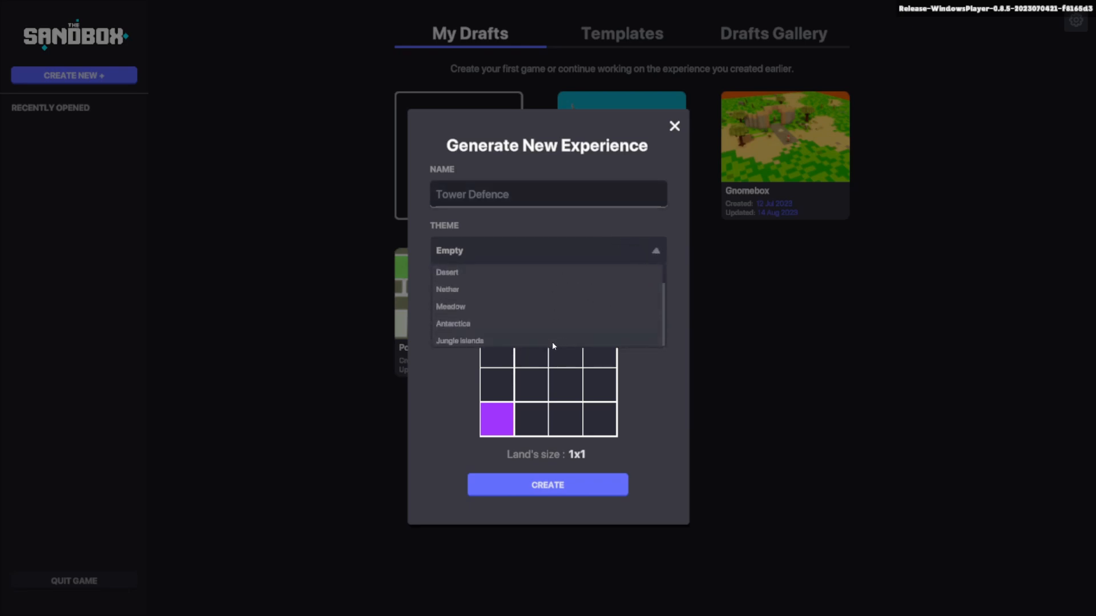
scroll(617, 305, "up", 1)
left_click(509, 272)
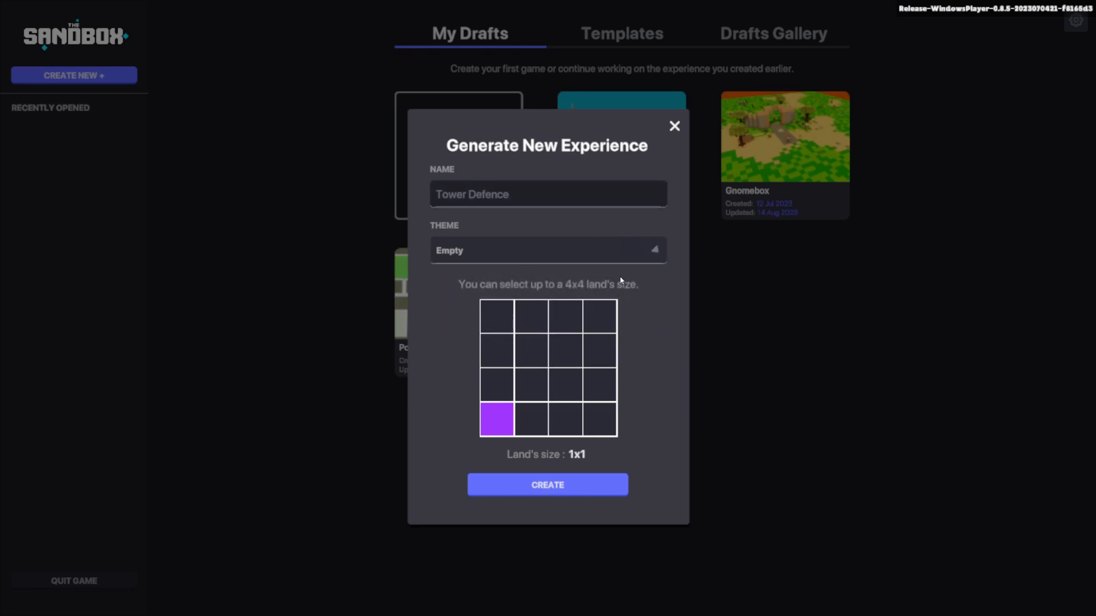
left_click(603, 324)
left_click(562, 381)
left_click(542, 384)
left_click(499, 416)
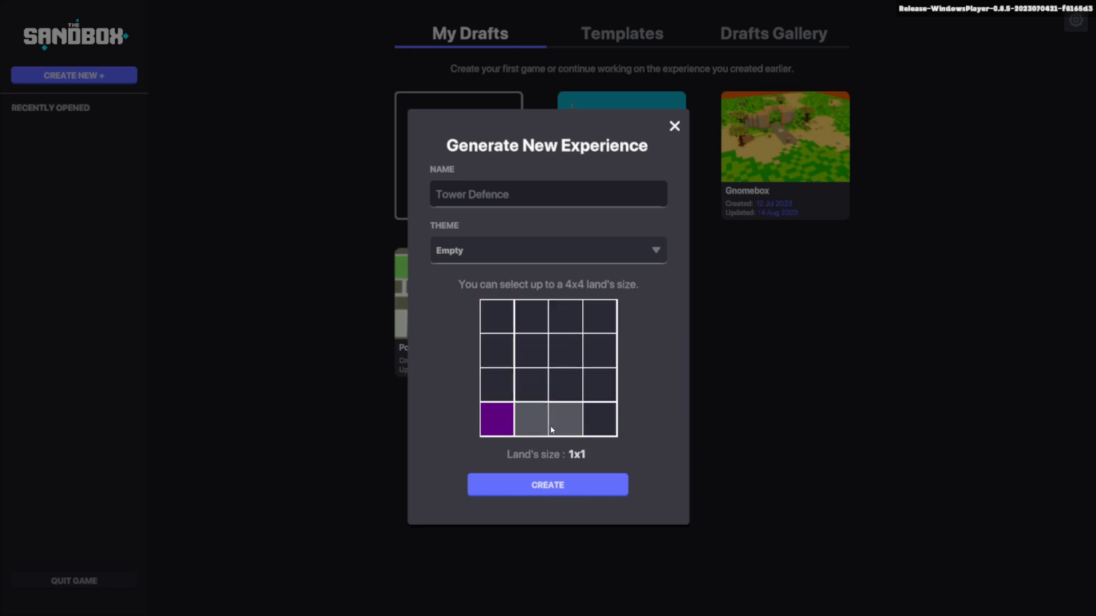
left_click(597, 328)
left_click(565, 351)
left_click(564, 410)
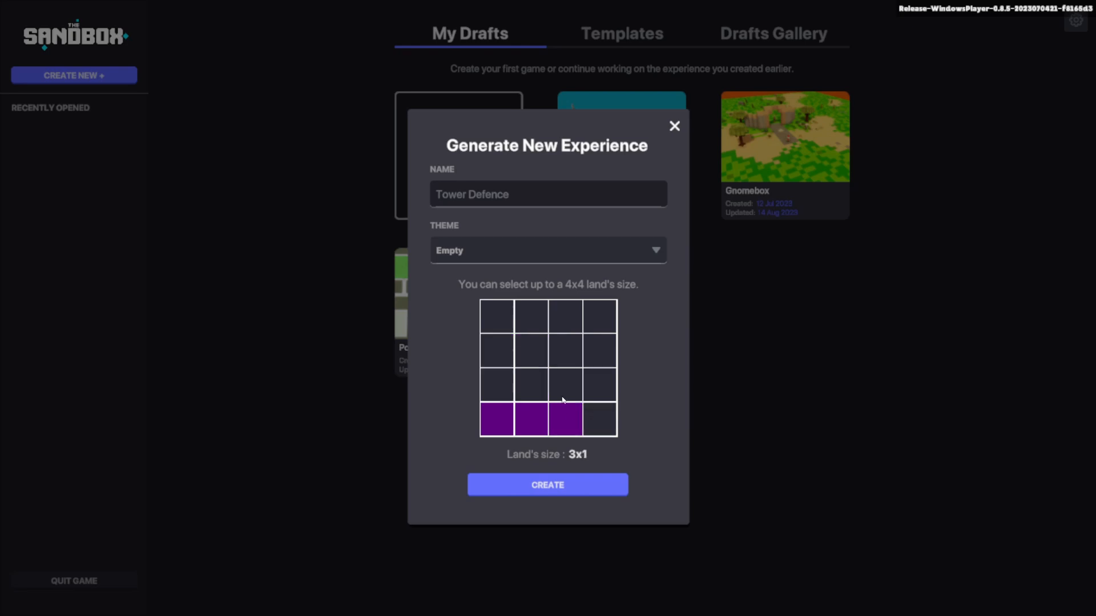
left_click(562, 388)
left_click(531, 389)
left_click(599, 345)
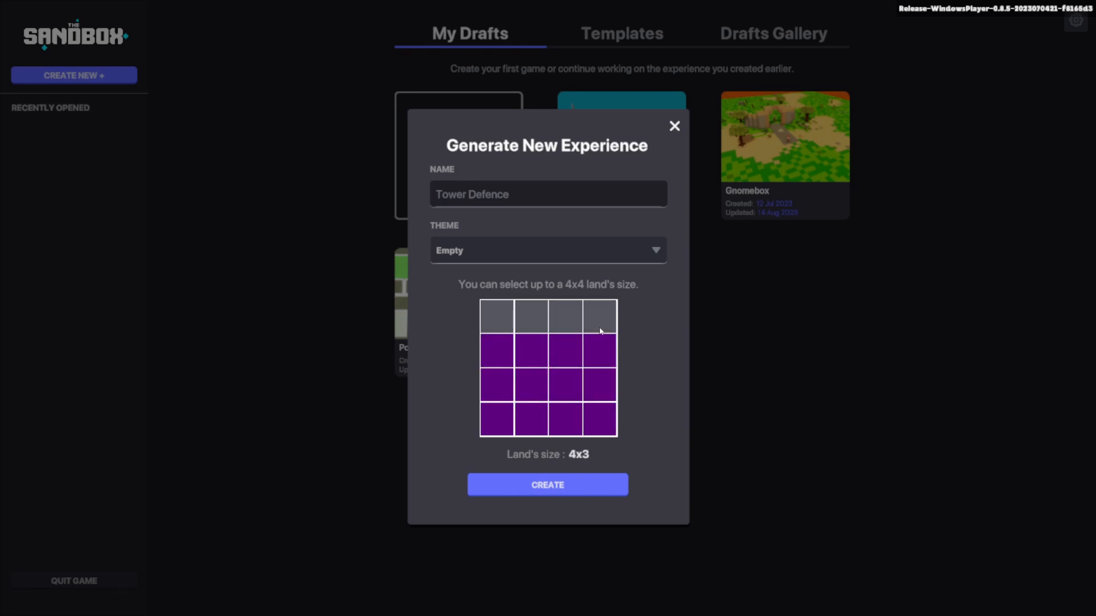
left_click(599, 322)
left_click(531, 350)
left_click(531, 384)
left_click(561, 393)
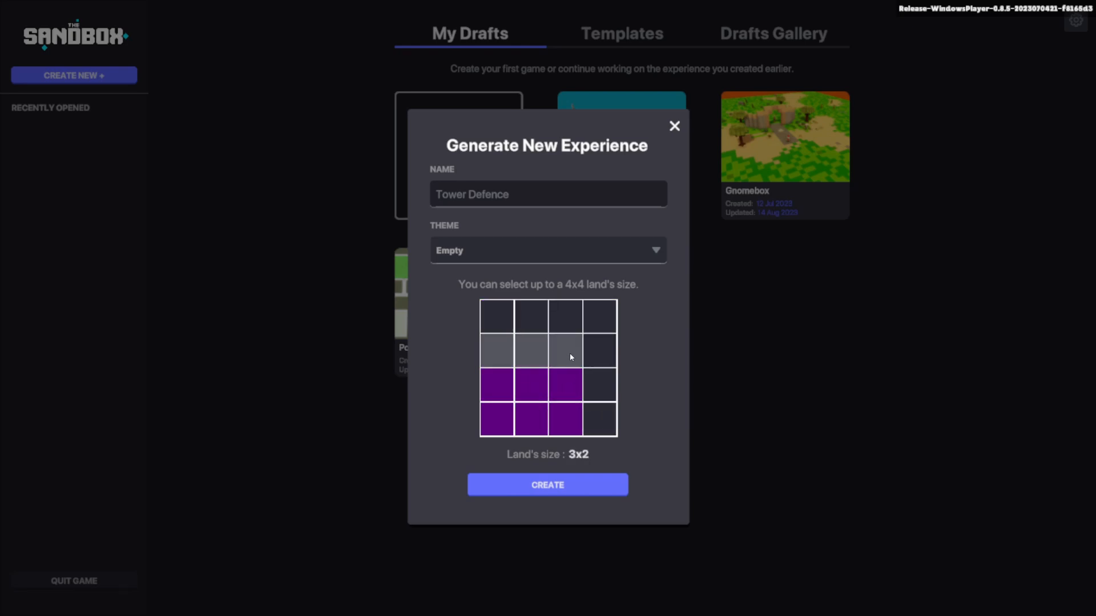
left_click(602, 339)
left_click(601, 320)
left_click(597, 355)
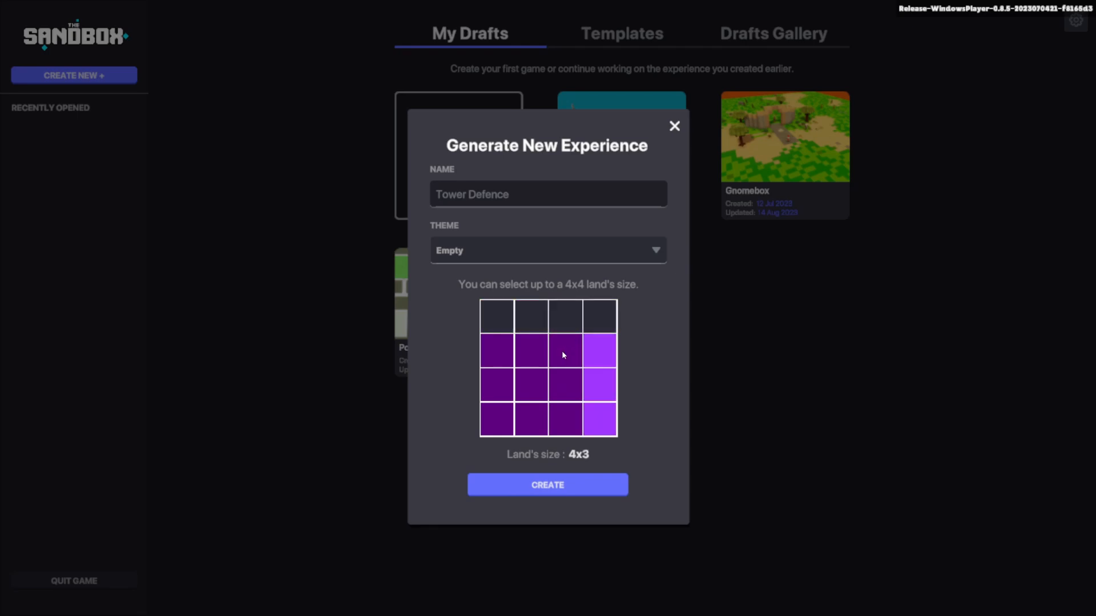
left_click(561, 350)
left_click(591, 324)
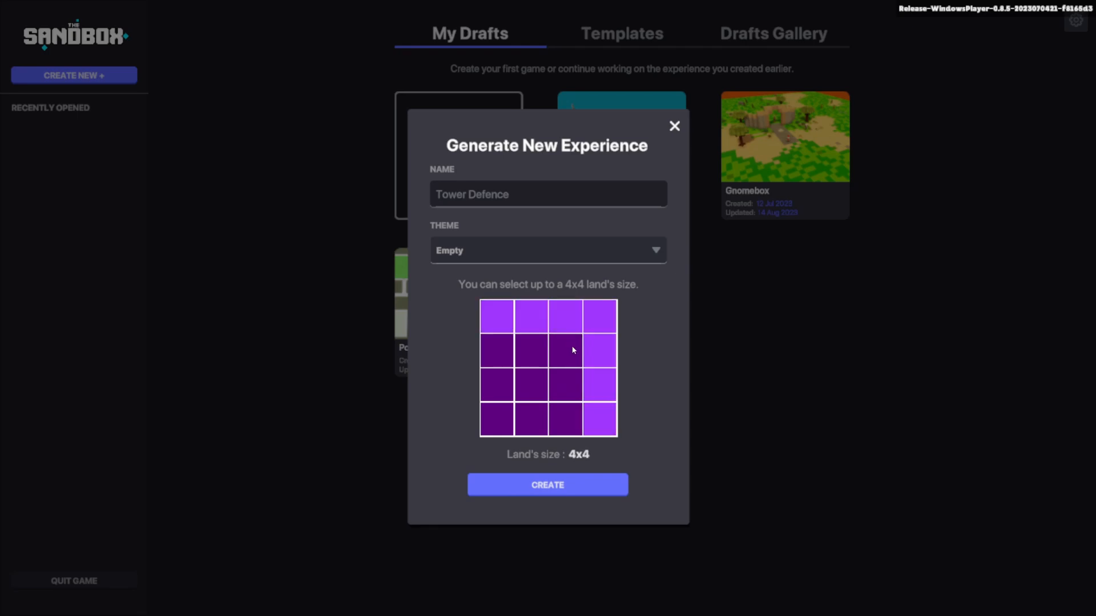
left_click(572, 348)
left_click(576, 346)
left_click(581, 343)
left_click(581, 325)
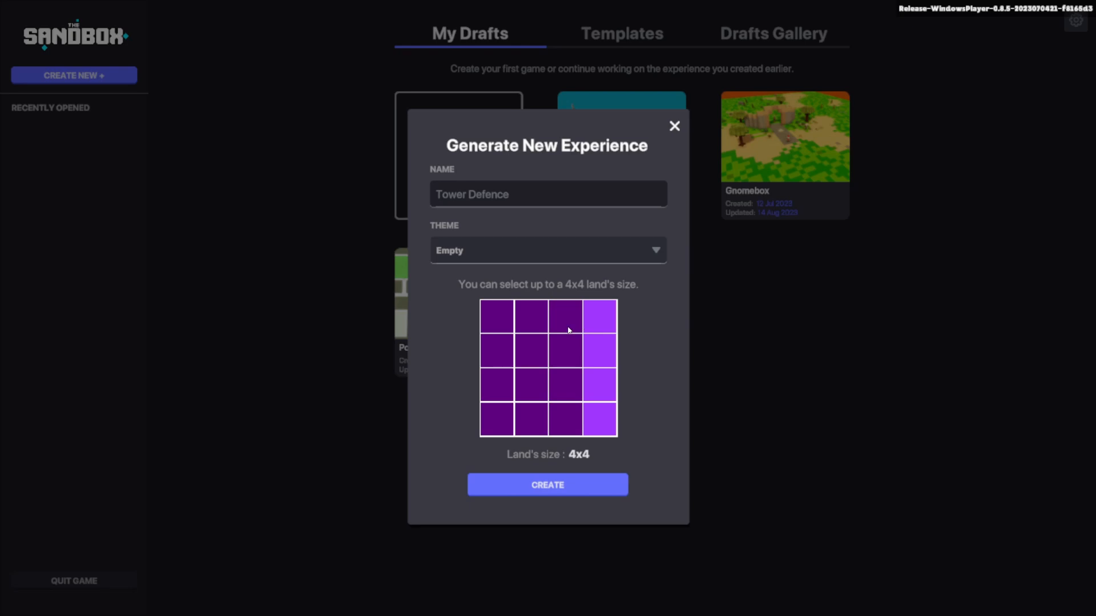
left_click(565, 364)
left_click(599, 326)
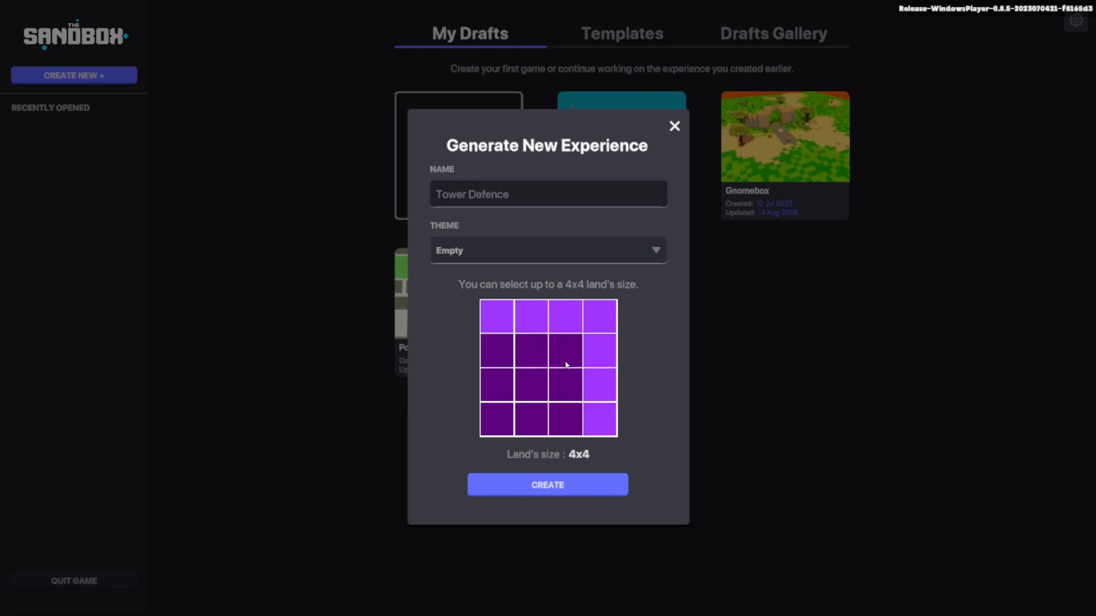
Step: Set the land size to 1x1 and create the experience
left_click(533, 389)
left_click(500, 421)
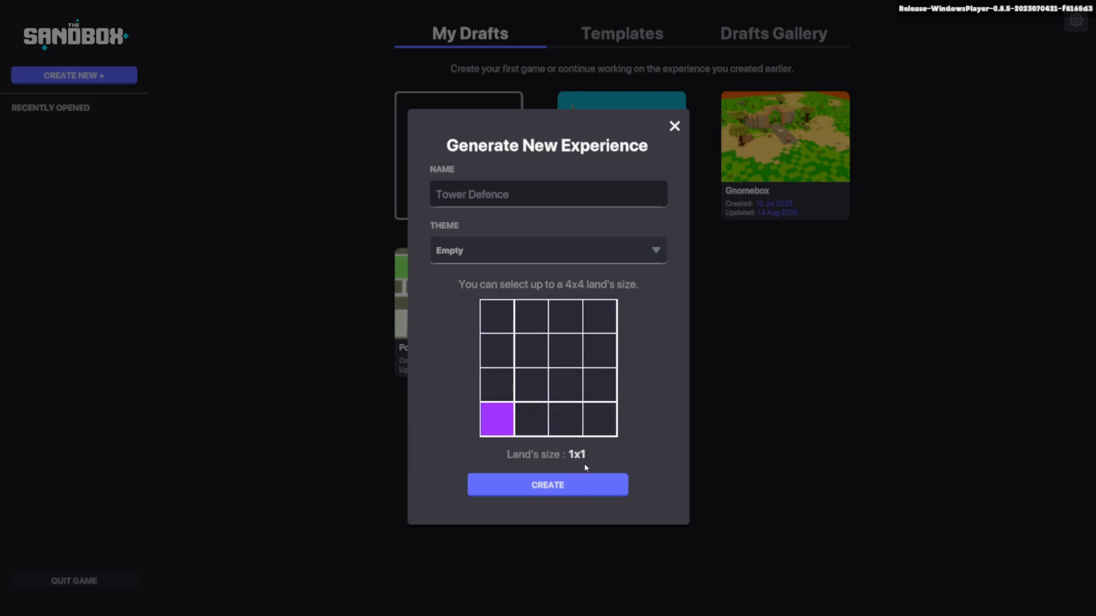
left_click(568, 490)
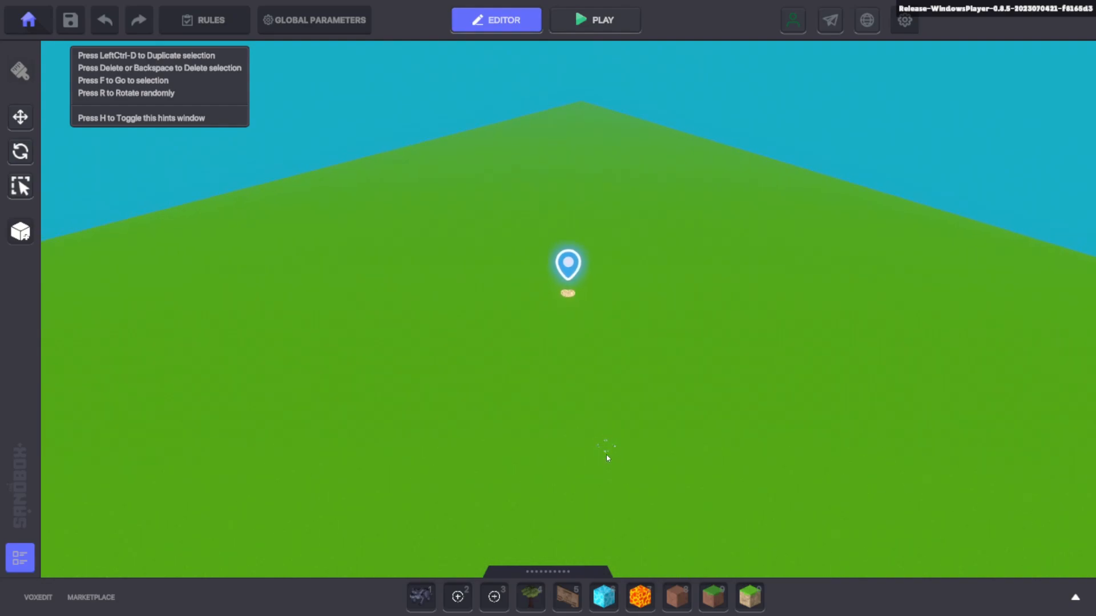
Step: Search the asset library for "hou" and place Kual's House on the grass beyond the spawn point
mouse_move(526, 497)
right_mouse_down()
mouse_move(477, 492)
mouse_move(688, 500)
mouse_move(780, 481)
mouse_move(634, 443)
mouse_move(347, 486)
mouse_move(276, 476)
mouse_move(275, 432)
mouse_move(320, 507)
mouse_move(440, 414)
mouse_move(578, 415)
mouse_move(606, 393)
mouse_move(618, 399)
mouse_move(623, 464)
mouse_move(620, 428)
mouse_move(591, 399)
mouse_move(645, 372)
mouse_move(638, 344)
right_mouse_up()
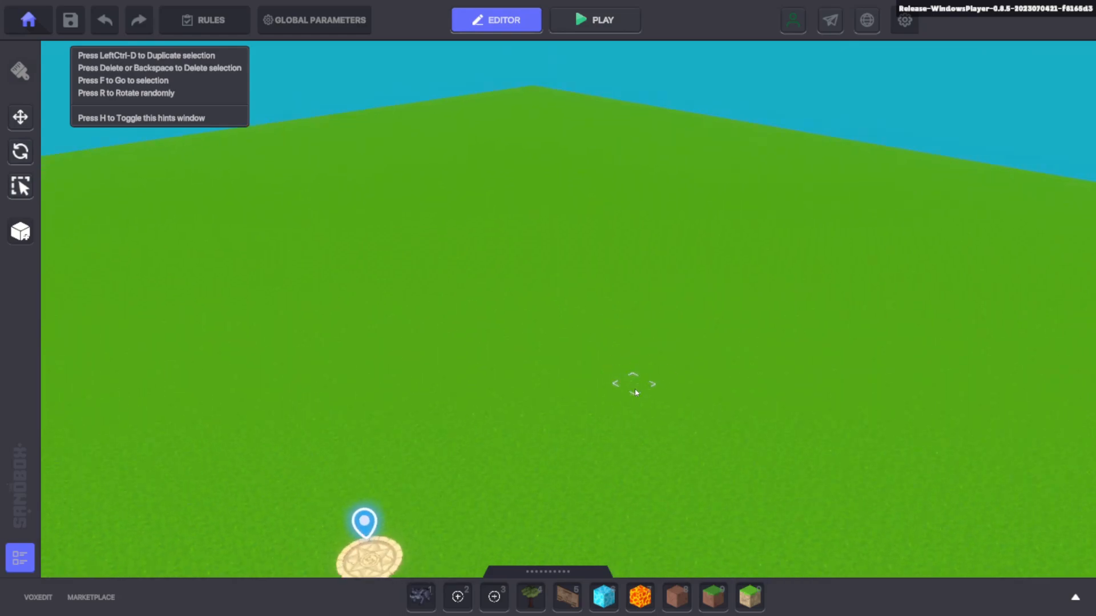
mouse_move(636, 393)
right_mouse_down()
mouse_move(654, 394)
mouse_move(644, 384)
right_mouse_up()
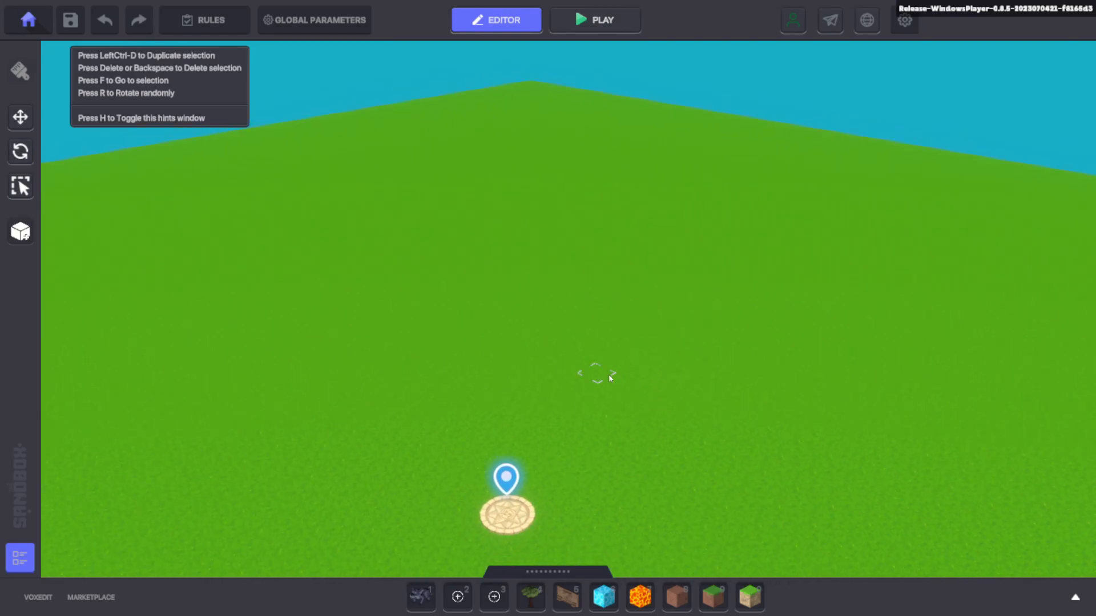
left_click(702, 335)
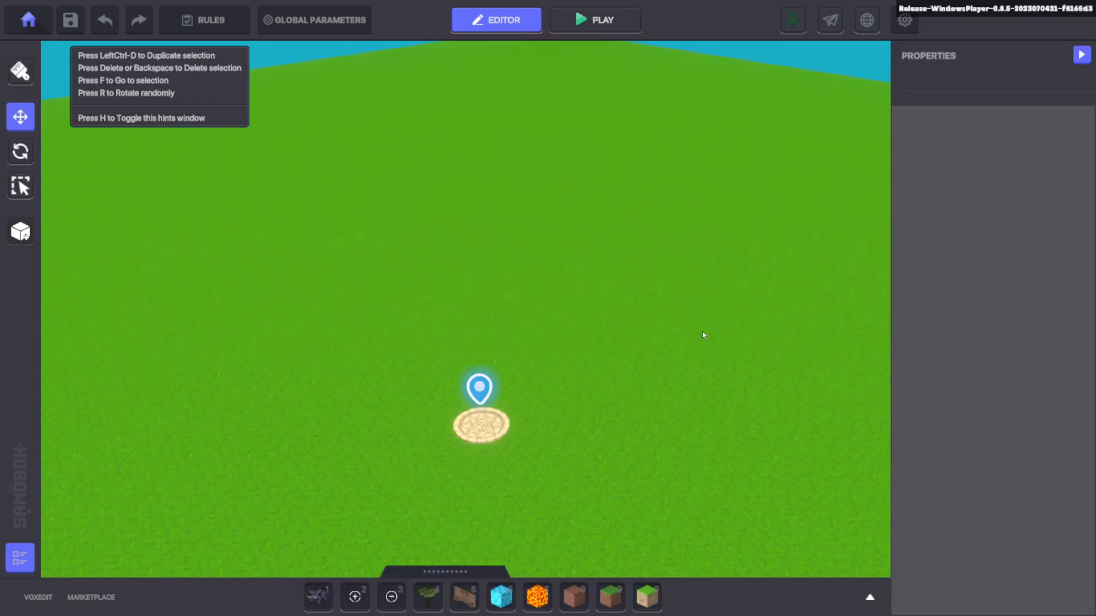
key("Tab")
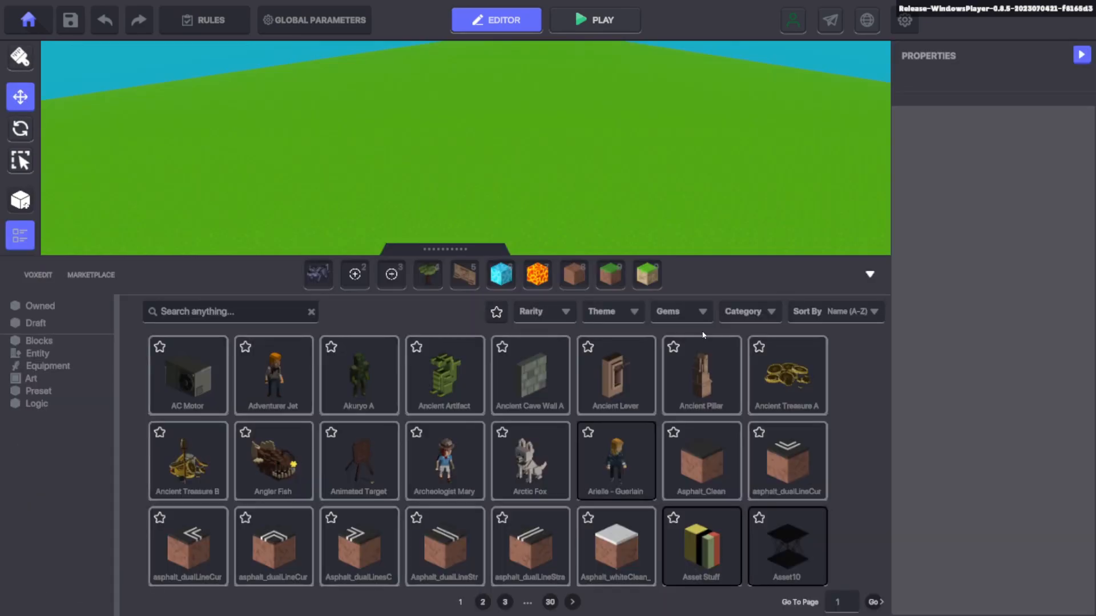
left_click(234, 314)
type("hou")
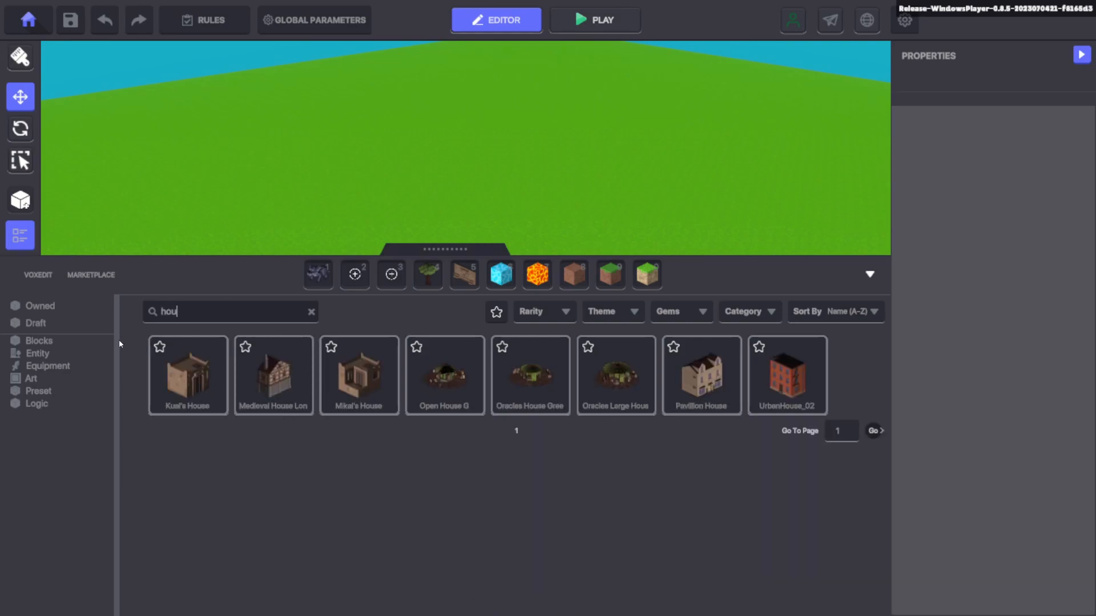
left_click(177, 392)
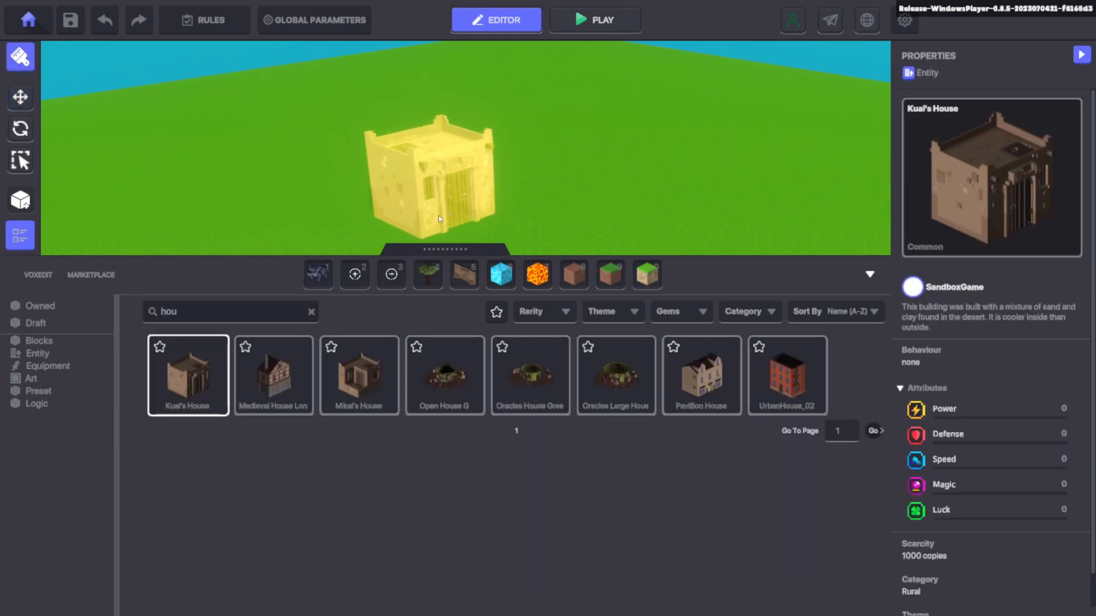
left_click(422, 214)
Step: Close the asset library, leave asset placement and move the placed house closer to the spawn point
key("Tab")
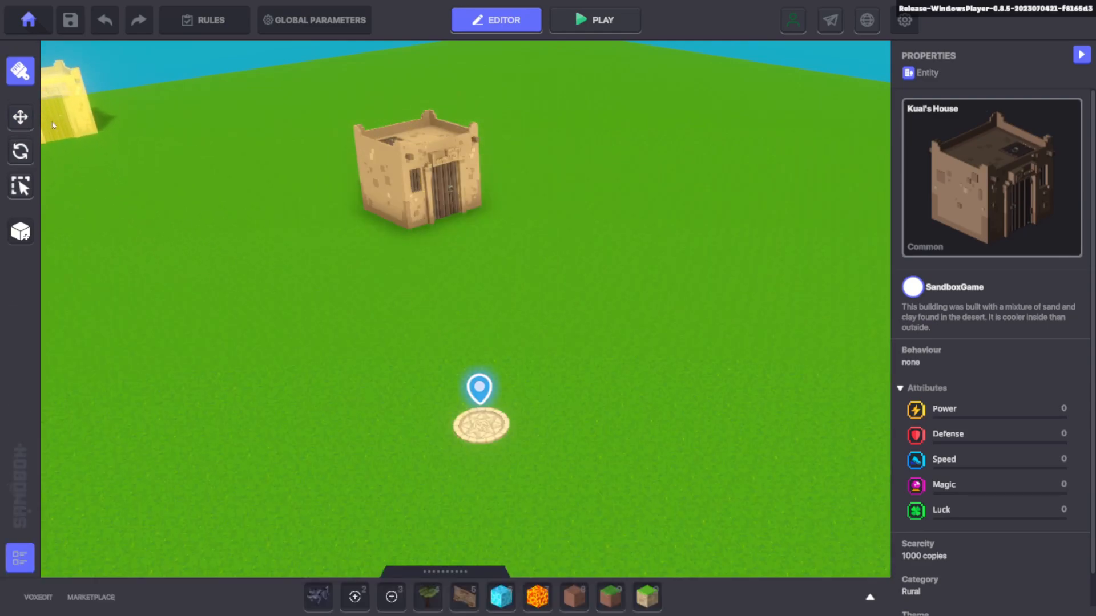
key("Escape")
mouse_move(438, 202)
left_mouse_down()
mouse_move(355, 229)
mouse_move(288, 365)
mouse_move(480, 402)
left_mouse_up()
Step: Add the Health component to the placed house
scroll(927, 237, "down", 5)
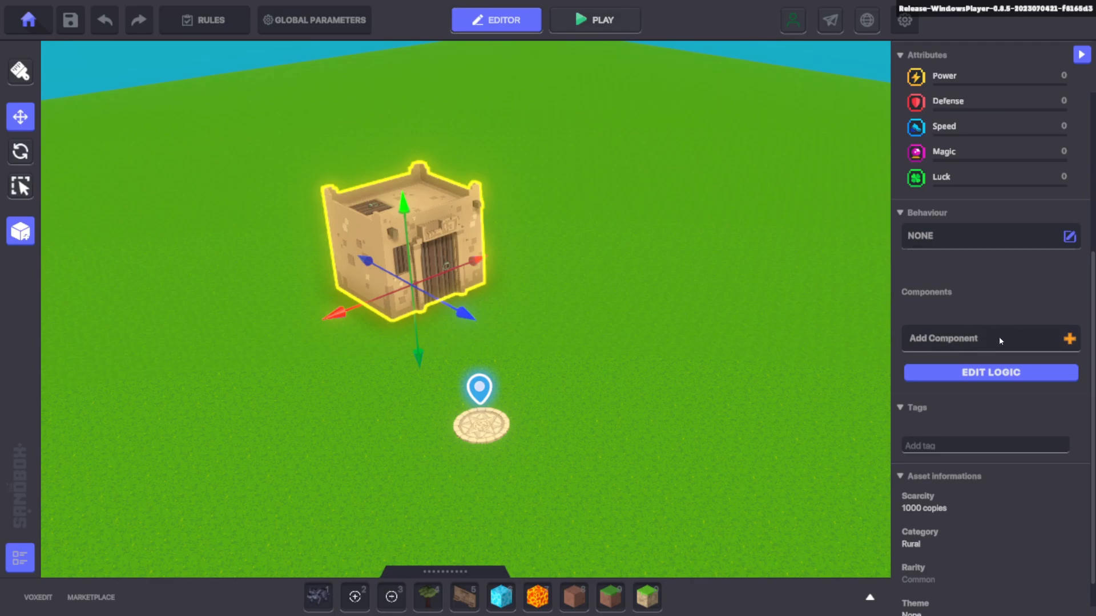
scroll(984, 315, "down", 1)
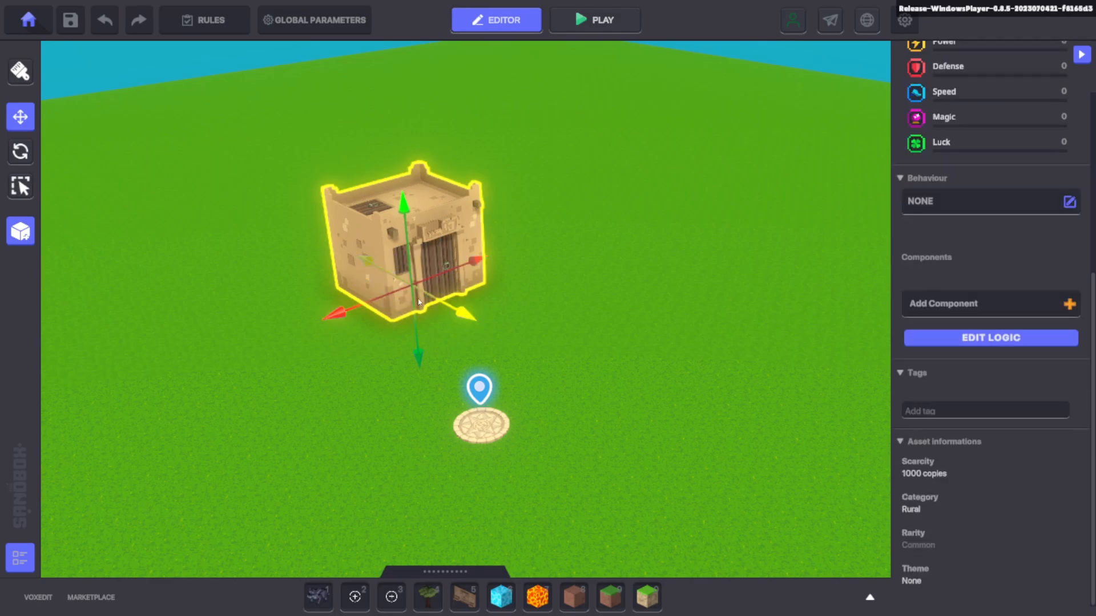
left_click(976, 306)
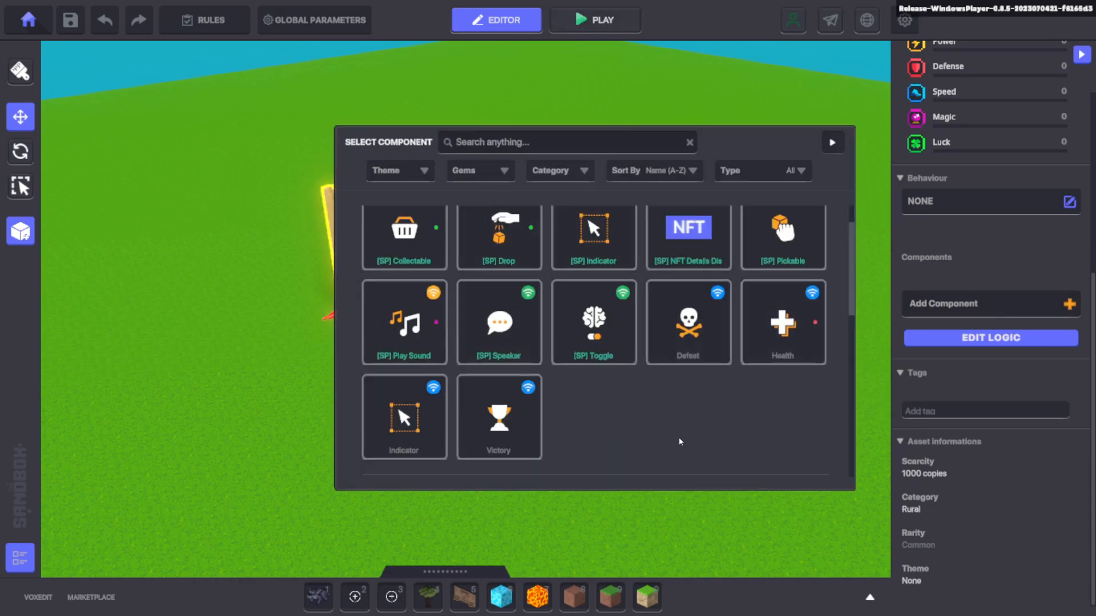
left_click(781, 336)
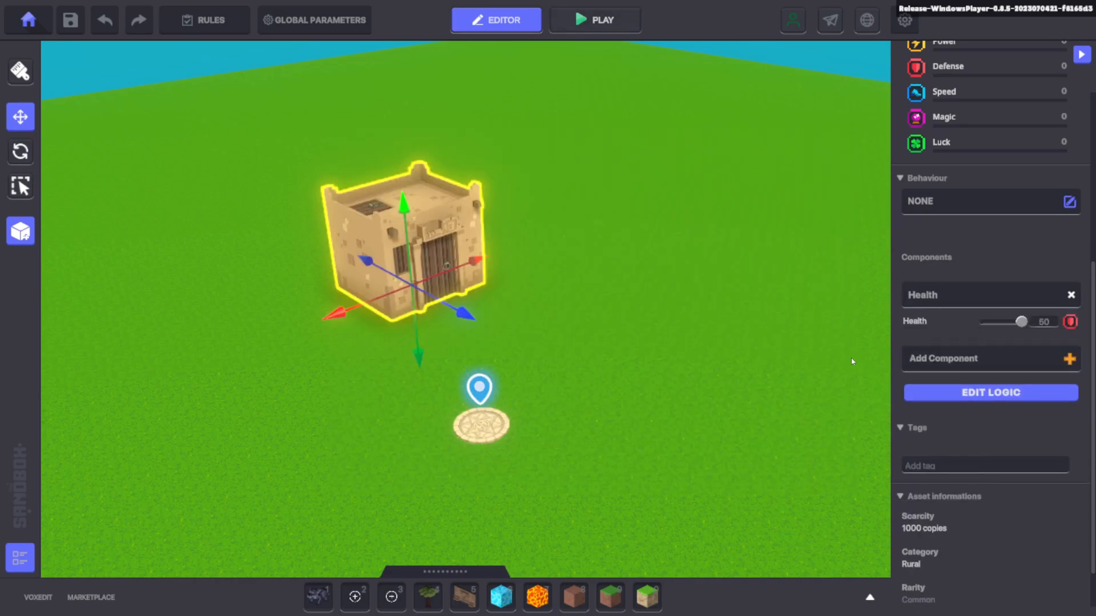
Step: Start a playtest, run the avatar up to the house and strike it repeatedly with the sword to test its health
left_click(577, 23)
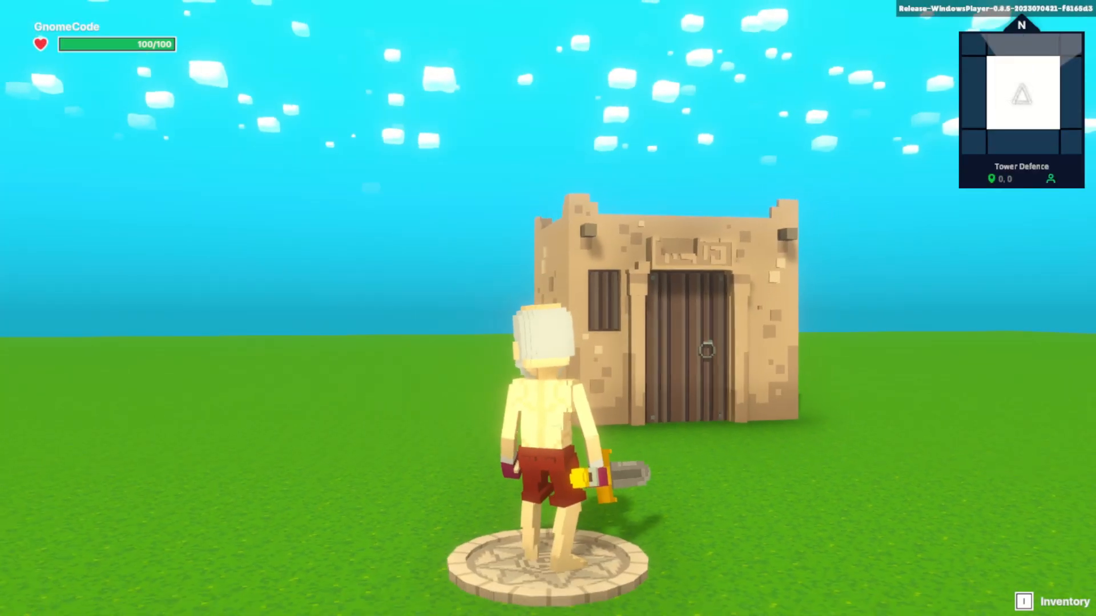
key("w")
key("d")
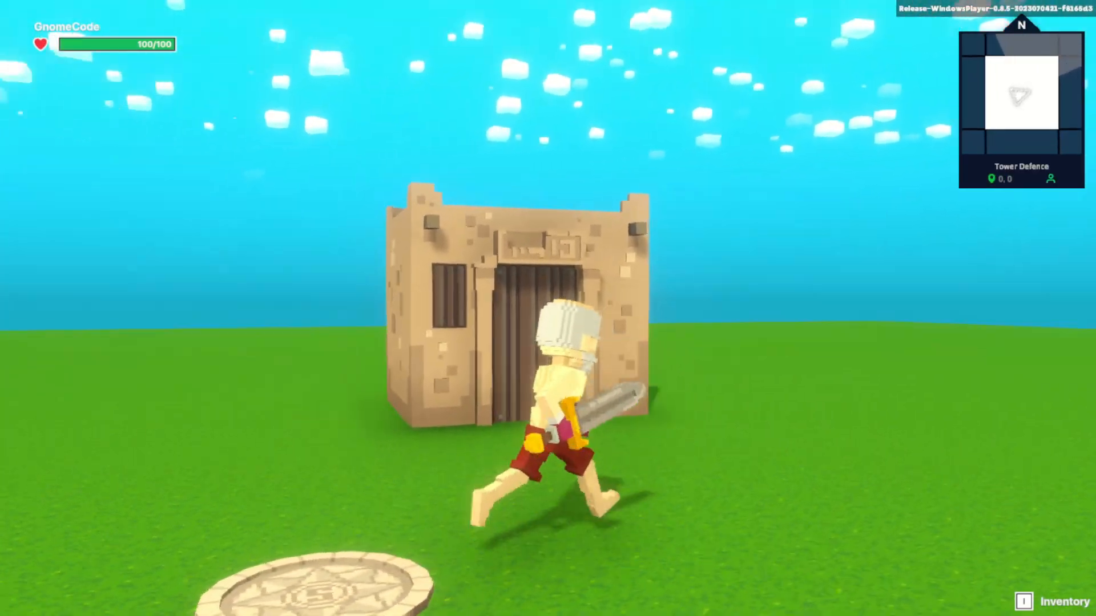
key("space")
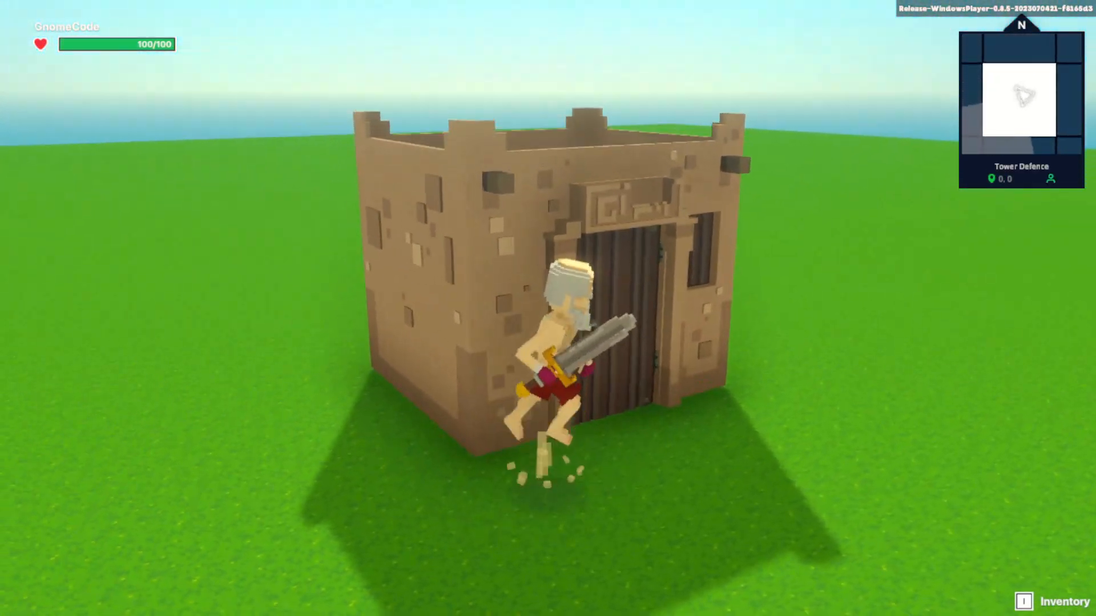
key("a")
left_click(547, 308)
left_click(547, 308)
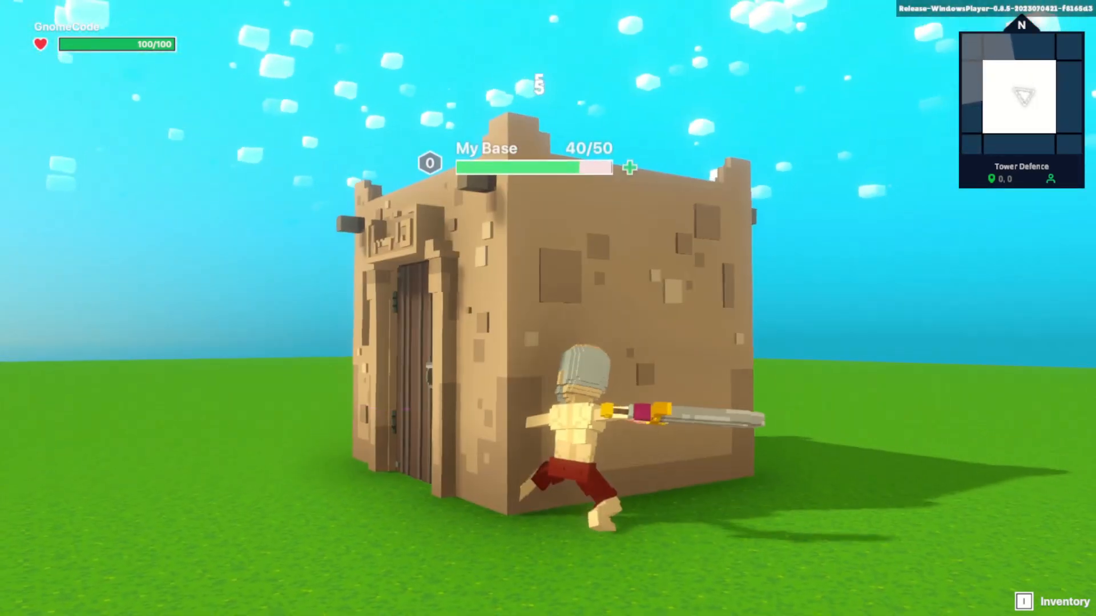
left_click(548, 308)
key("a")
left_click(548, 308)
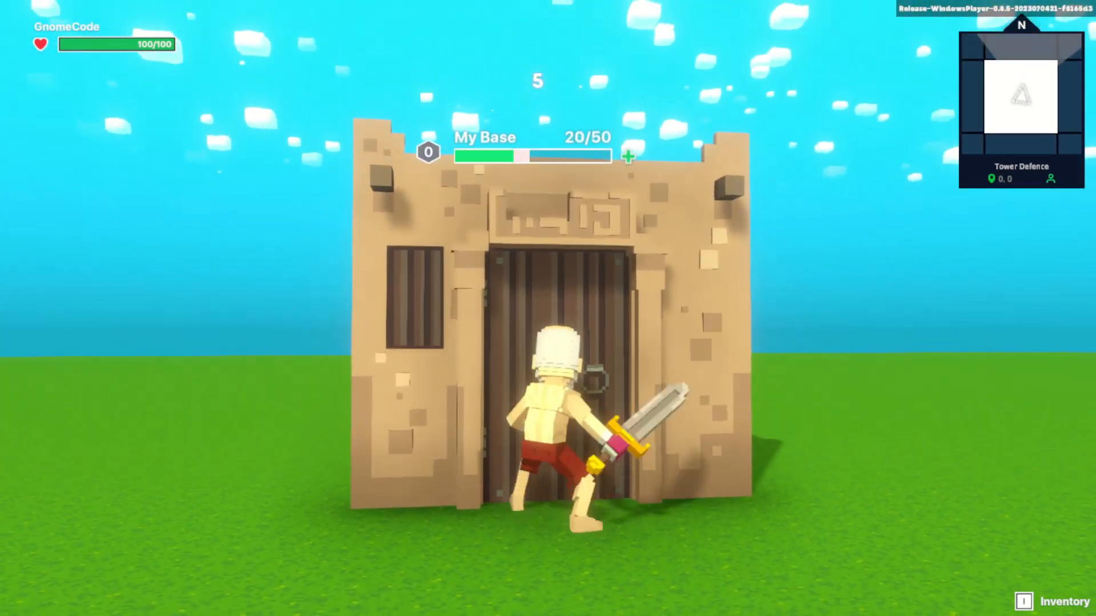
left_click(548, 309)
Step: Run the avatar back and forth in front of the house, then leave the playtest and return to the editor
key("d")
key("a")
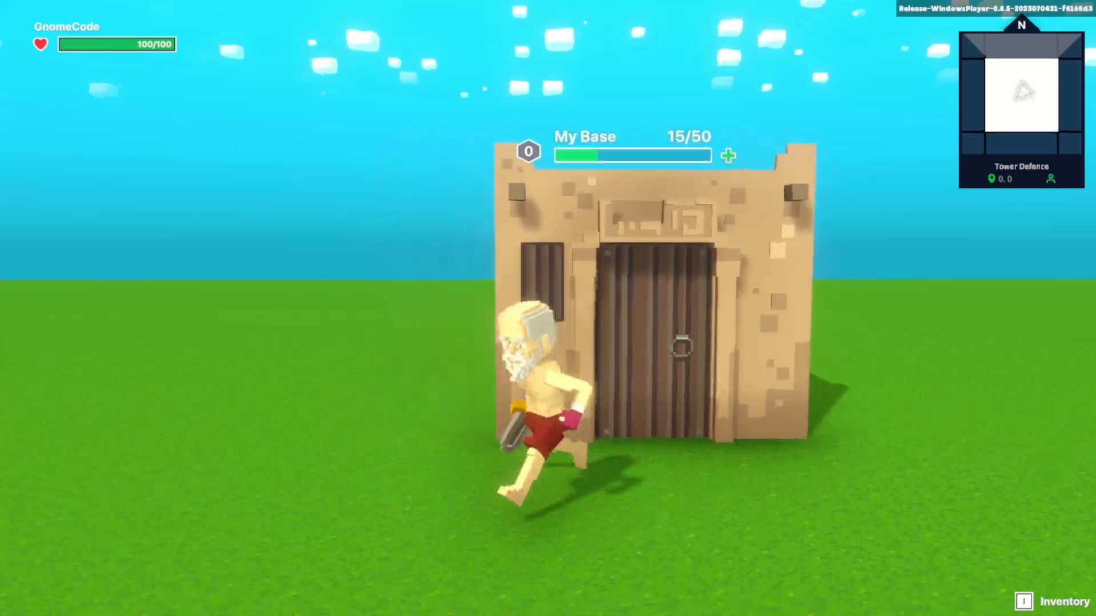
key("s")
key("d")
key("w")
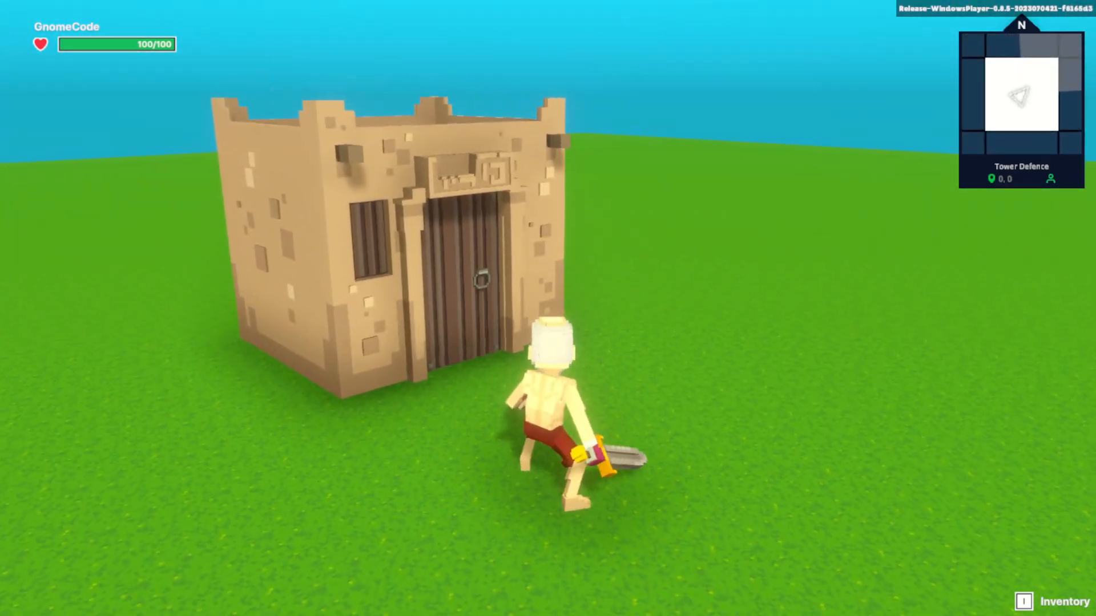
key("Escape")
left_click(189, 488)
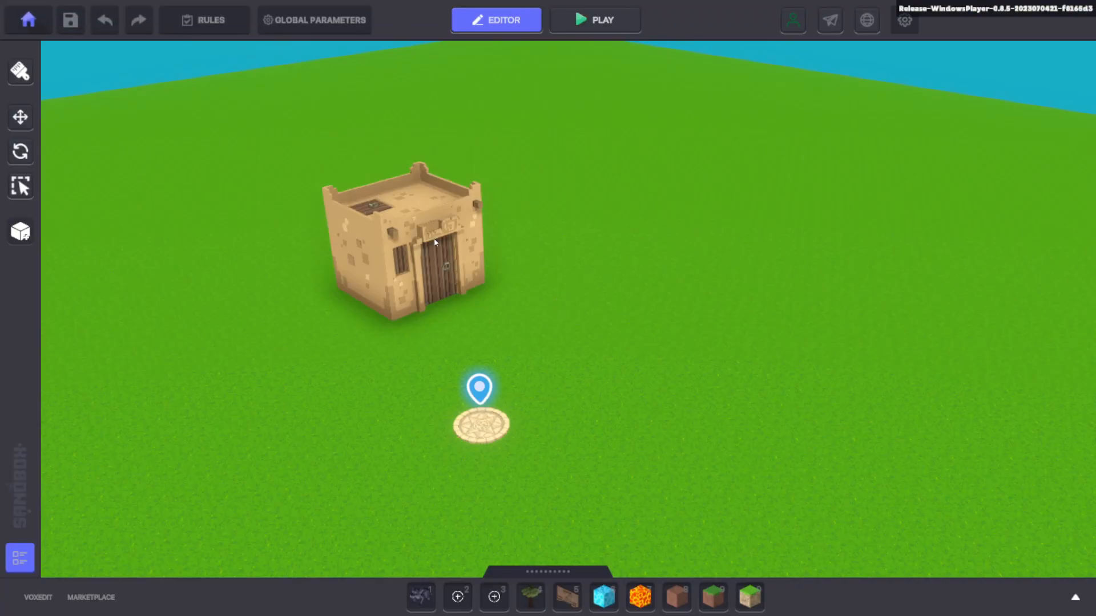
Step: Open the house's logic settings and set the Health component's Life Bar Display to Always and Death Event to GameOver
scroll(980, 343, "down", 3)
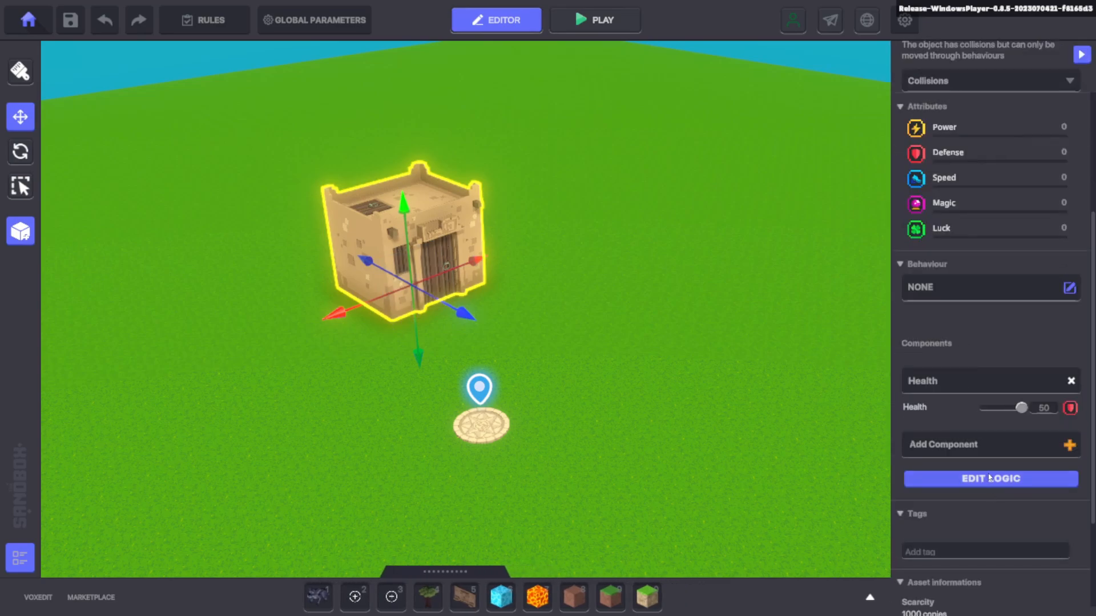
scroll(993, 476, "down", 1)
left_click(999, 437)
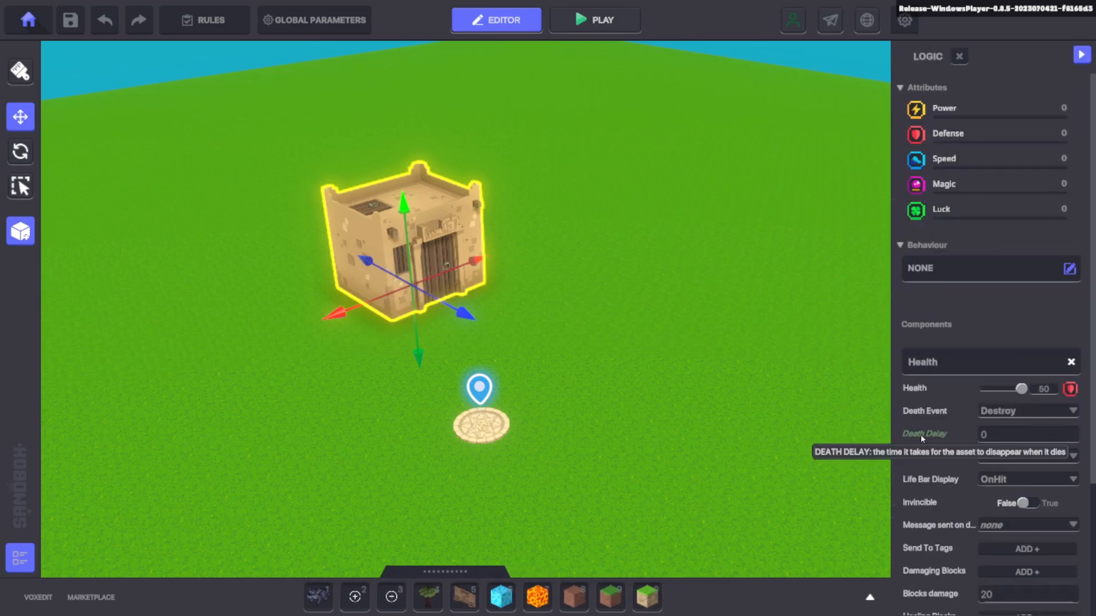
scroll(916, 422, "down", 3)
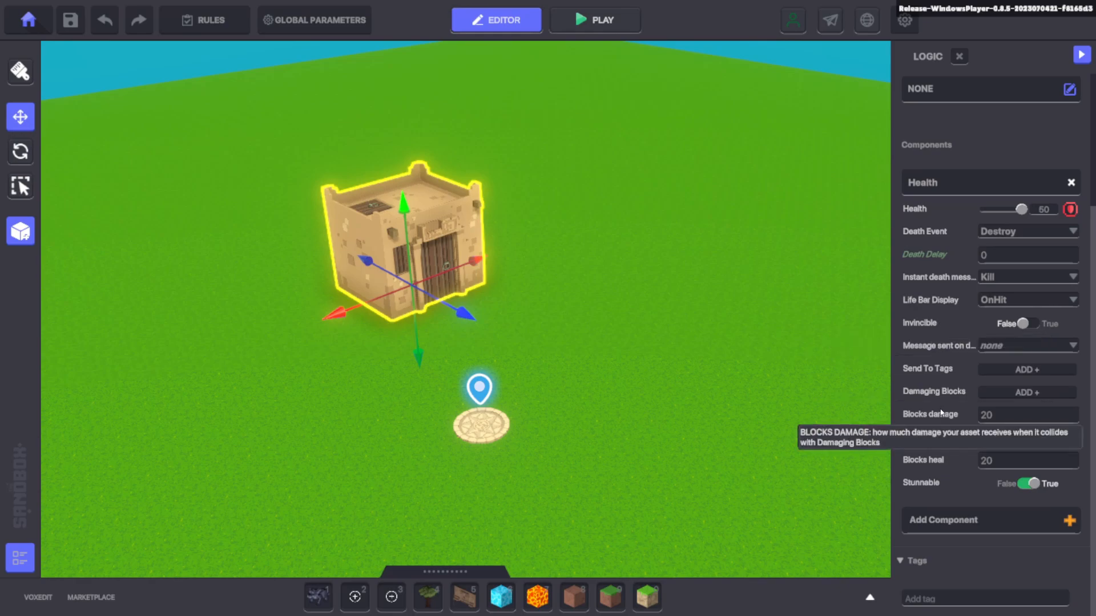
left_click(996, 302)
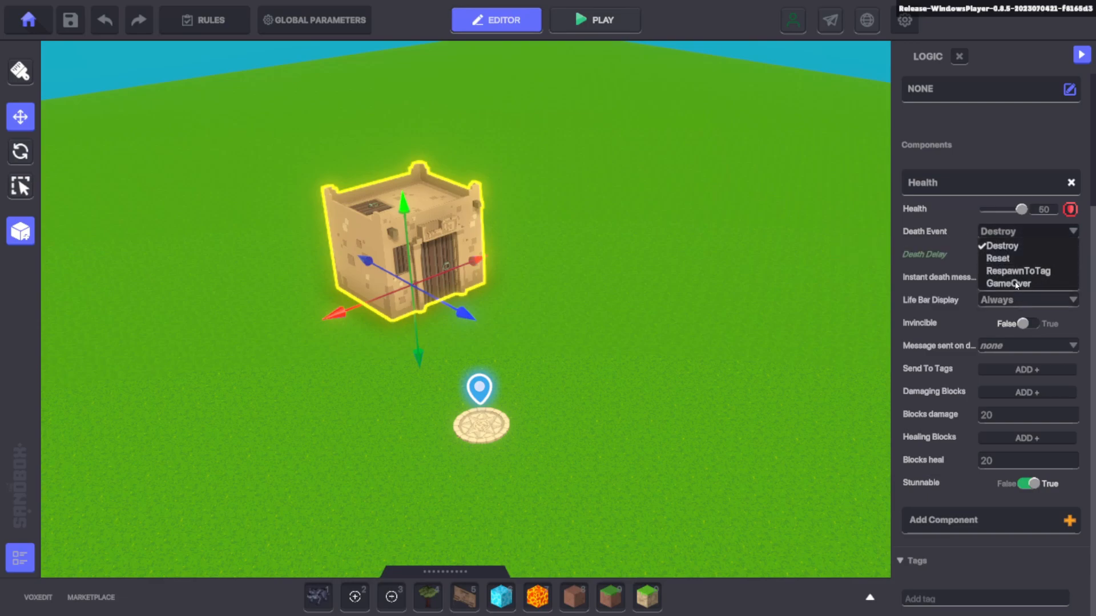
left_click(1008, 284)
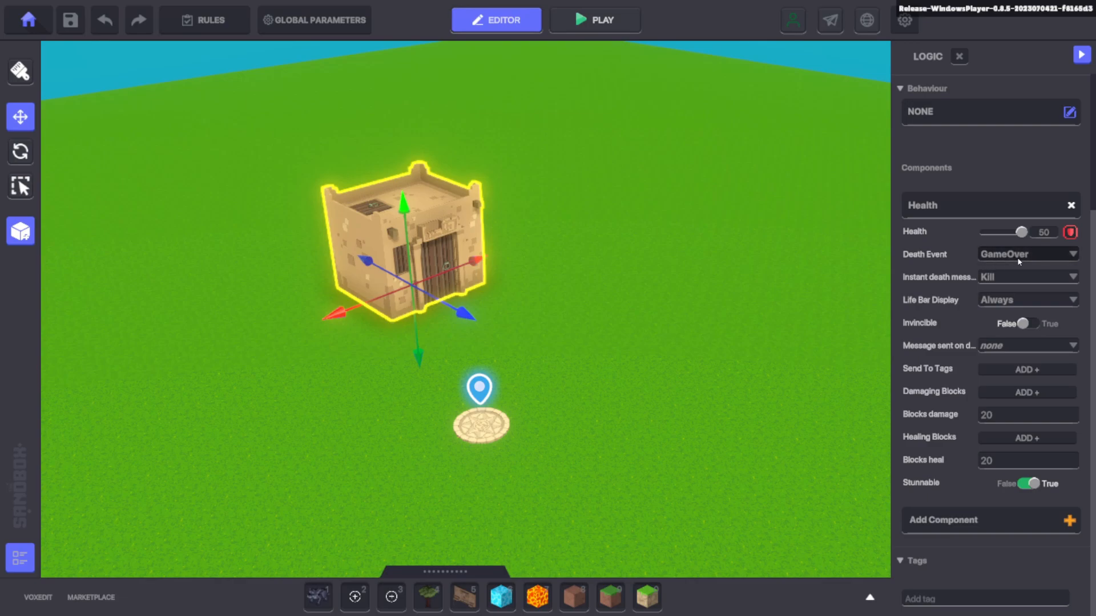
Step: Start another playtest and run the avatar around the spawn point and up to the house
left_click(600, 9)
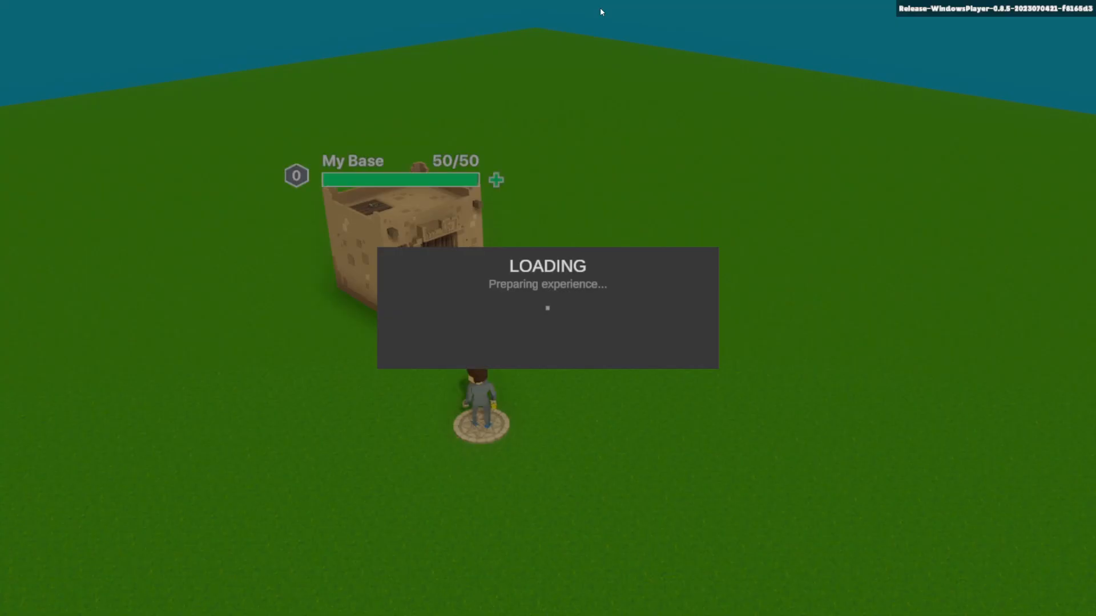
key("a")
key("s")
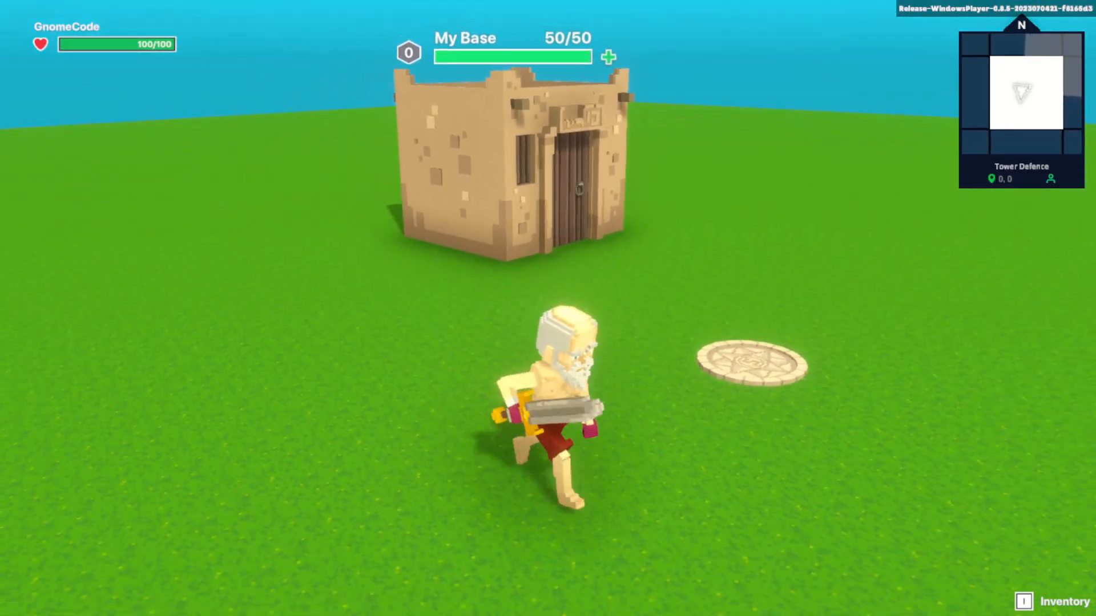
key("d")
key("w")
Step: Strike the house with the sword until its health runs out, then return to the builder
left_click(548, 308)
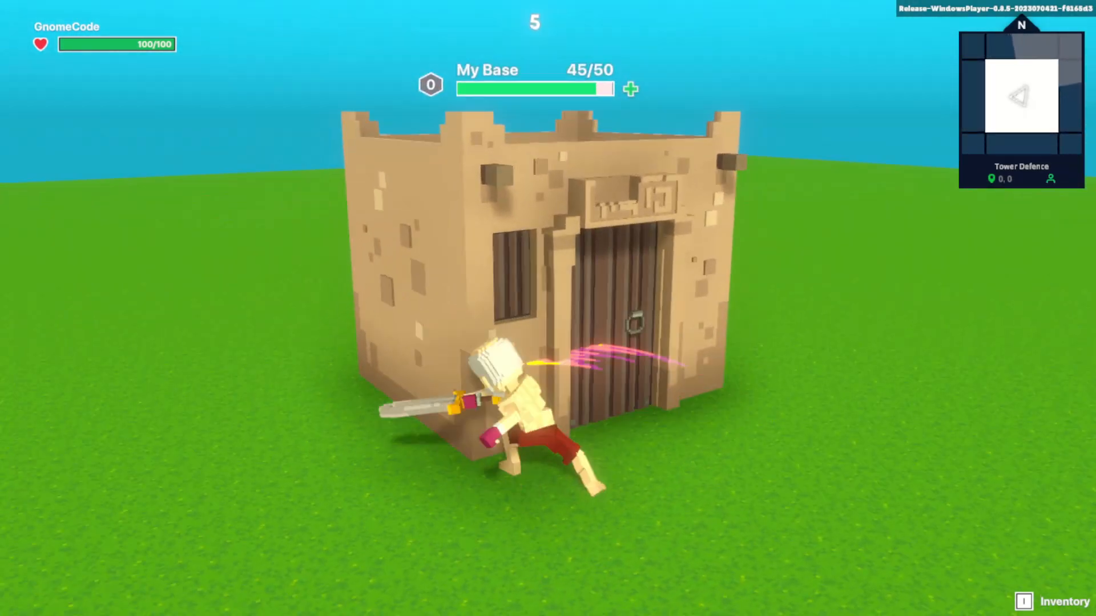
left_click(548, 309)
left_click(548, 308)
left_click(548, 308)
left_click(548, 308)
left_click(548, 308)
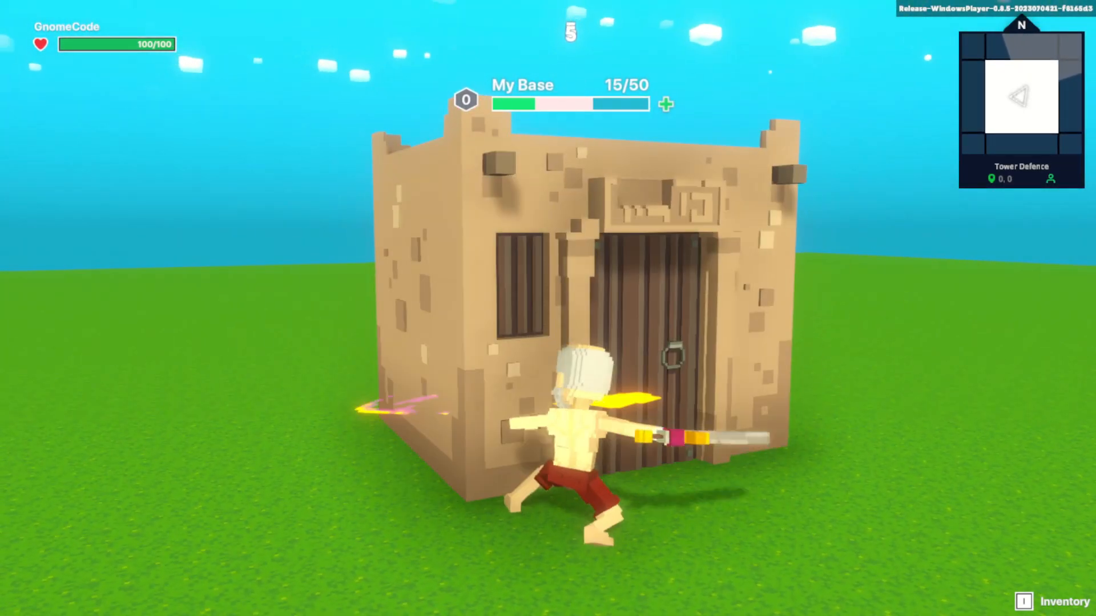
left_click(548, 308)
left_click(548, 308)
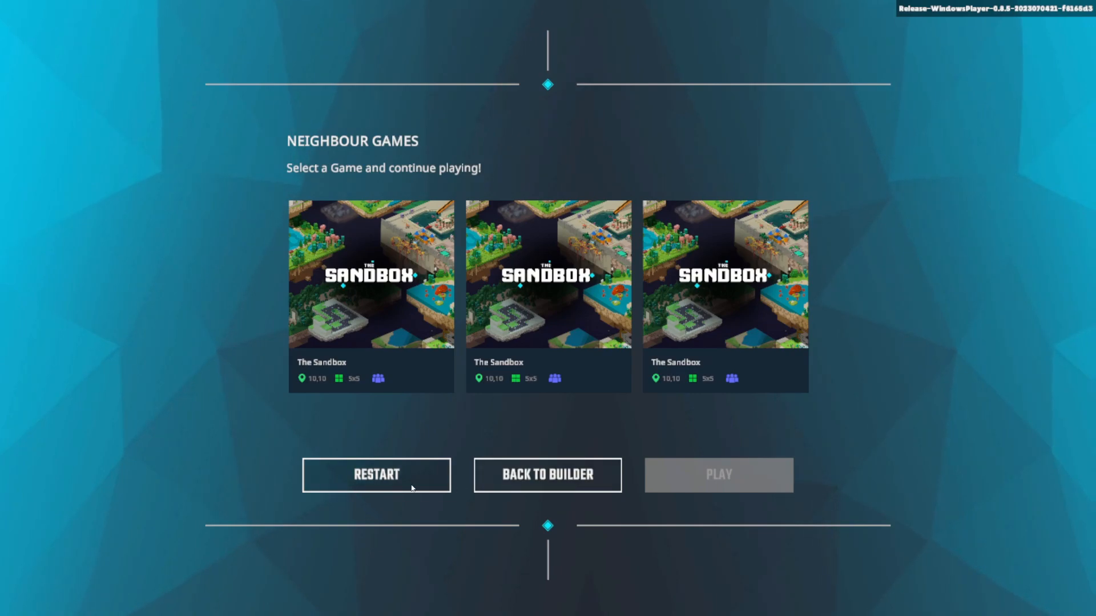
left_click(548, 474)
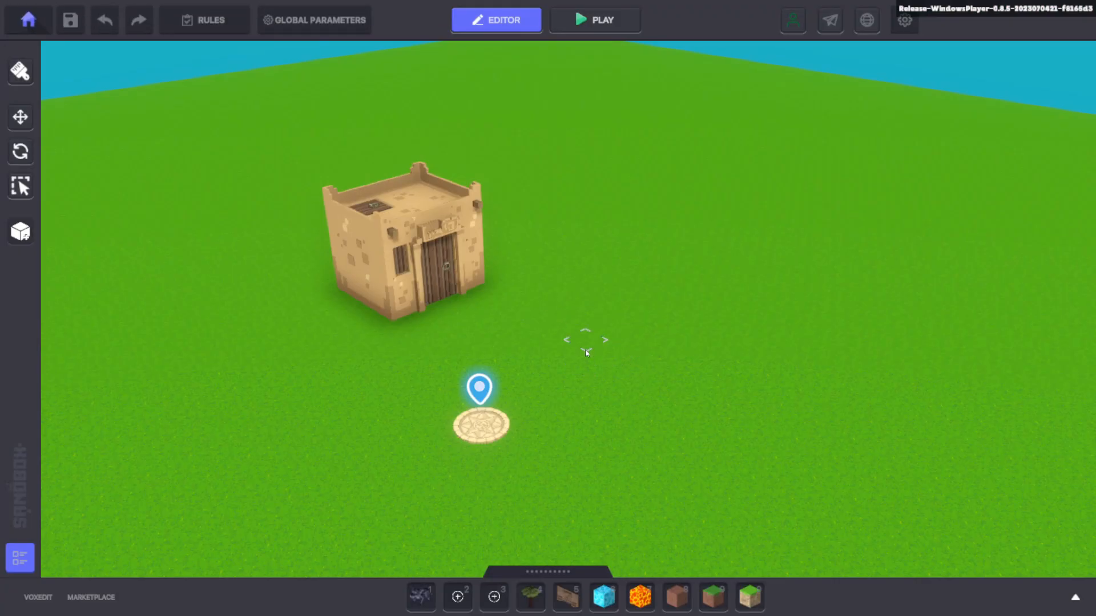
Step: Search the asset library for "arch" and place the Desert Wall Archway on the grass near the spawn point
mouse_move(601, 355)
right_mouse_down()
mouse_move(702, 362)
mouse_move(639, 368)
right_mouse_up()
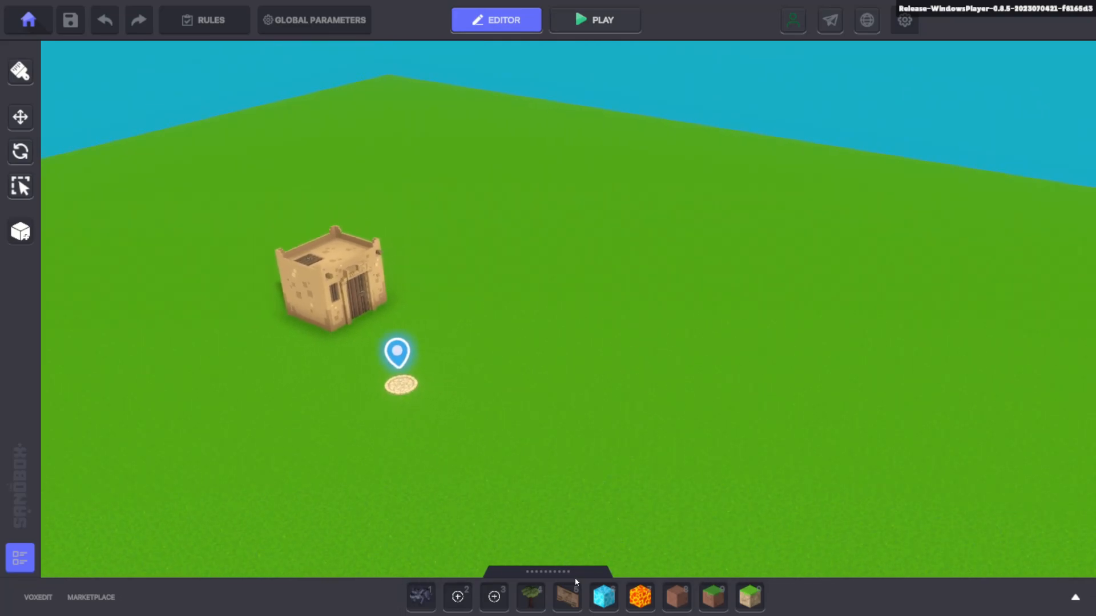
left_click(529, 572)
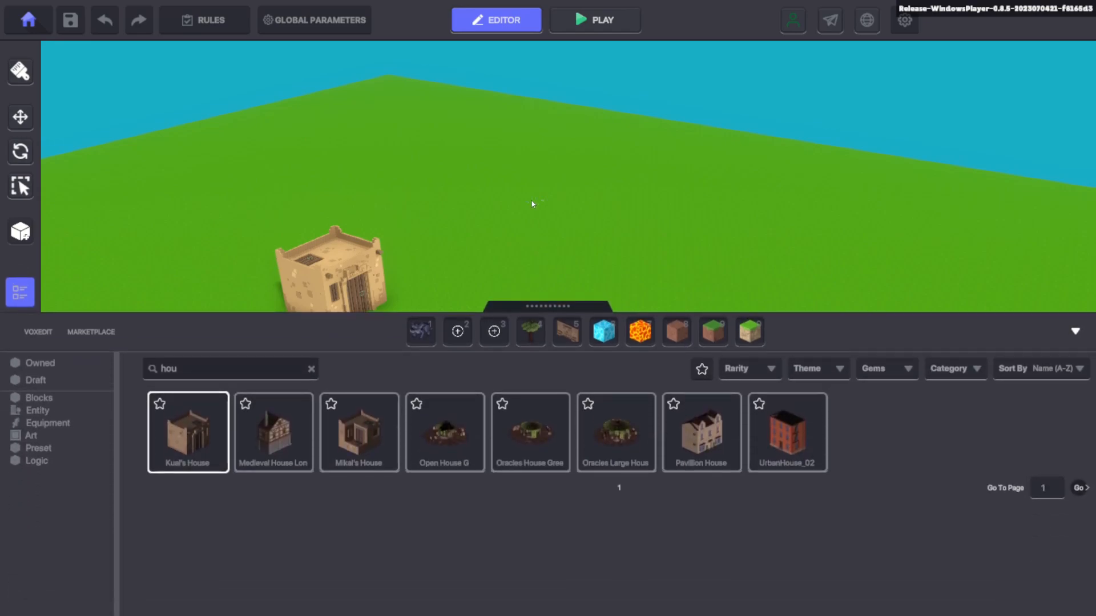
type("arch")
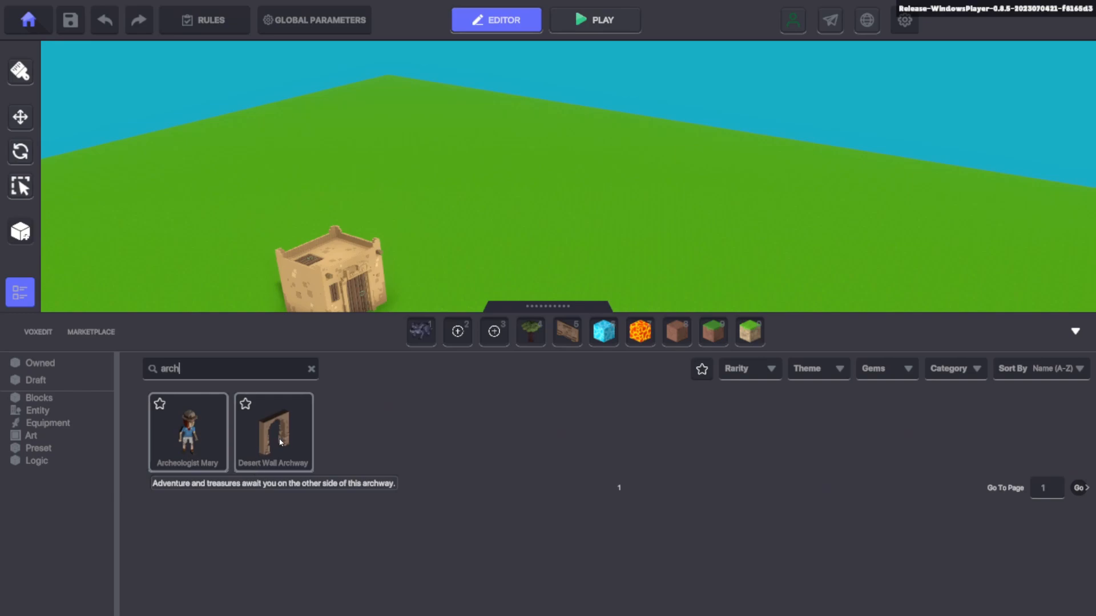
left_click(279, 441)
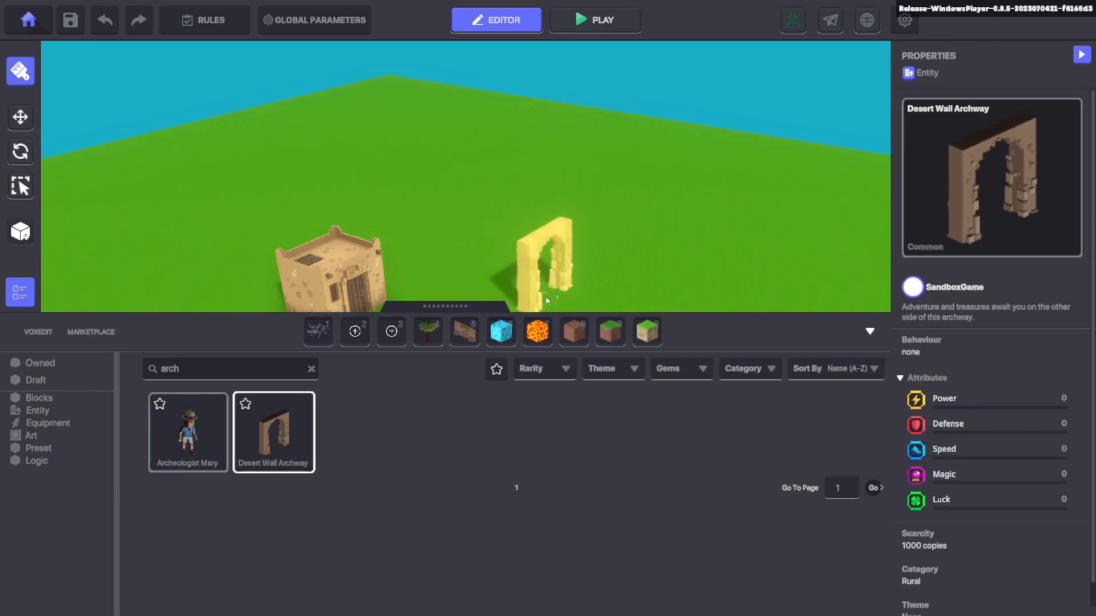
left_click(268, 450)
right_click_drag(539, 408, 544, 388)
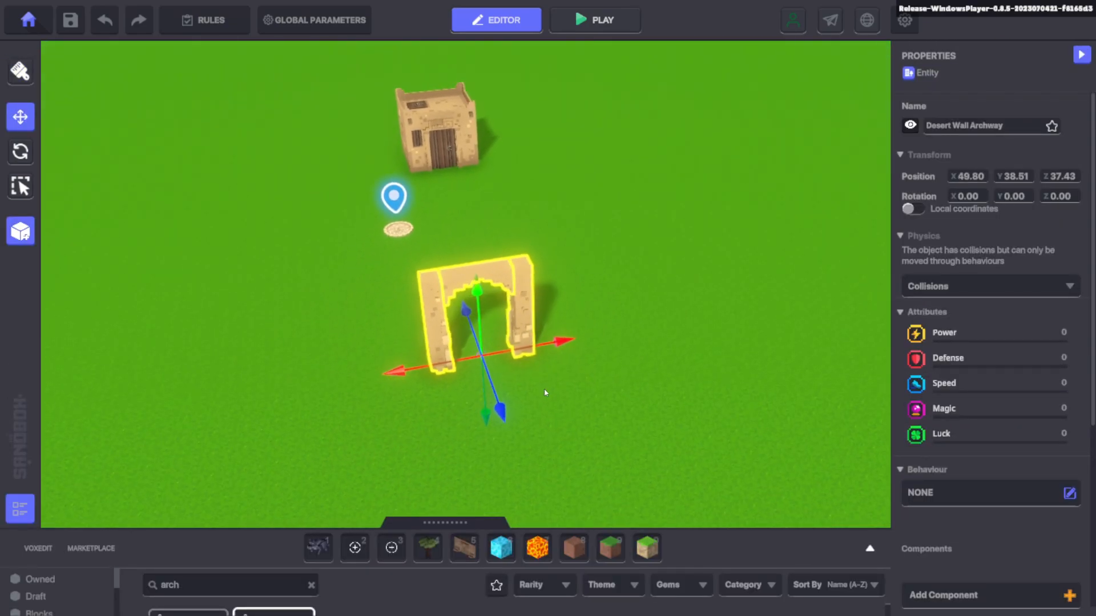
Step: Move the archway farther from the house to about X 51.2, Z 34, then deselect it and collapse the asset library
left_click_drag(553, 341, 589, 334)
left_click_drag(544, 388, 564, 463)
left_click(672, 364)
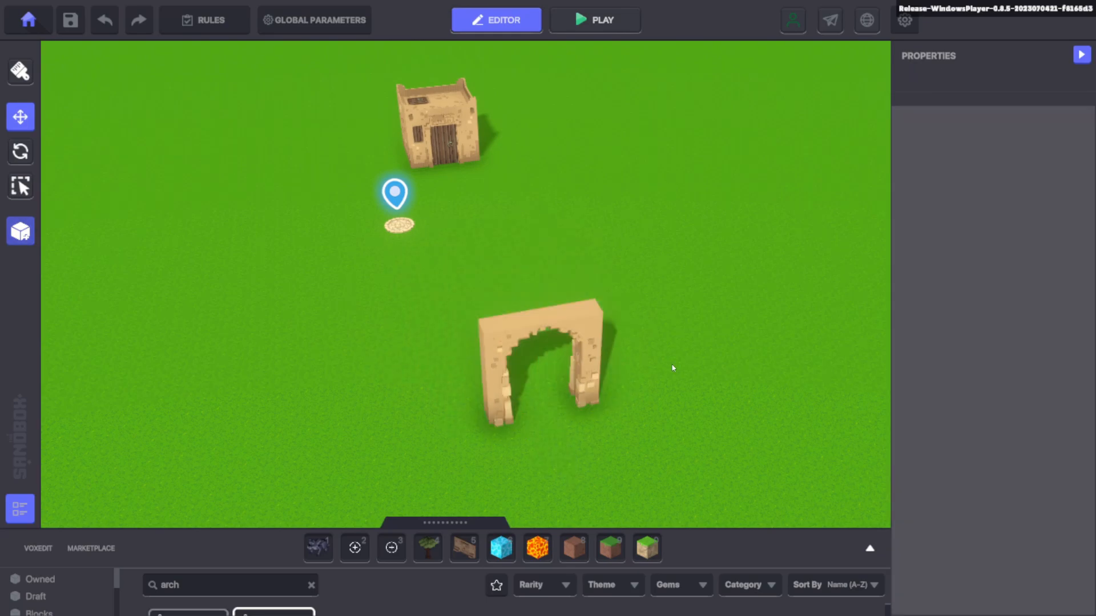
right_click_drag(672, 364, 661, 368)
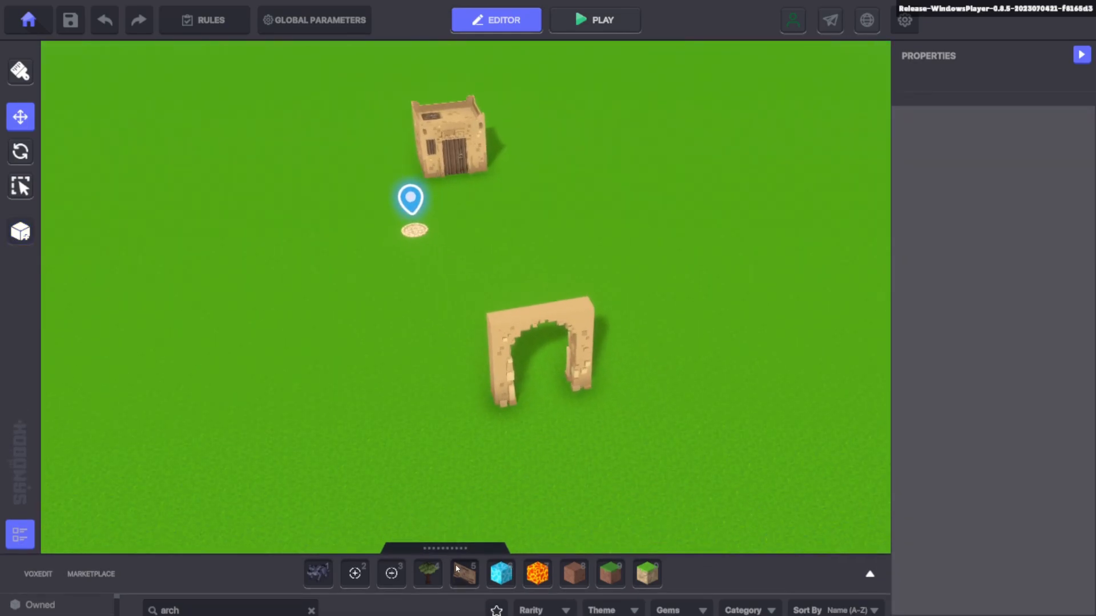
Step: Assign the [SP] Asset Spawner behaviour to the Desert Wall Archway
left_click(571, 306)
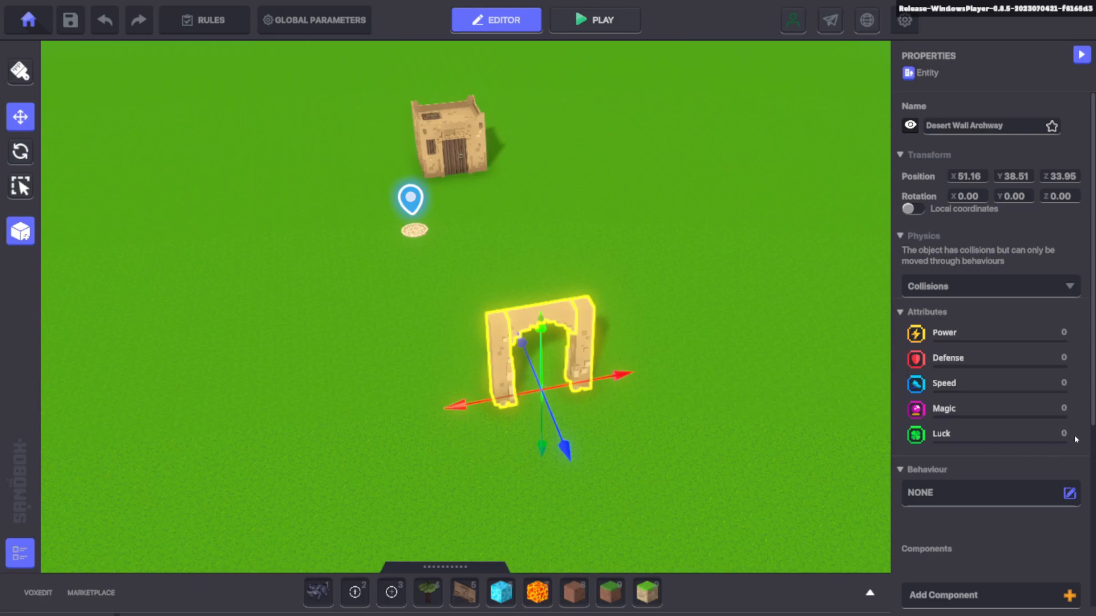
scroll(1075, 439, "down", 4)
left_click(1068, 237)
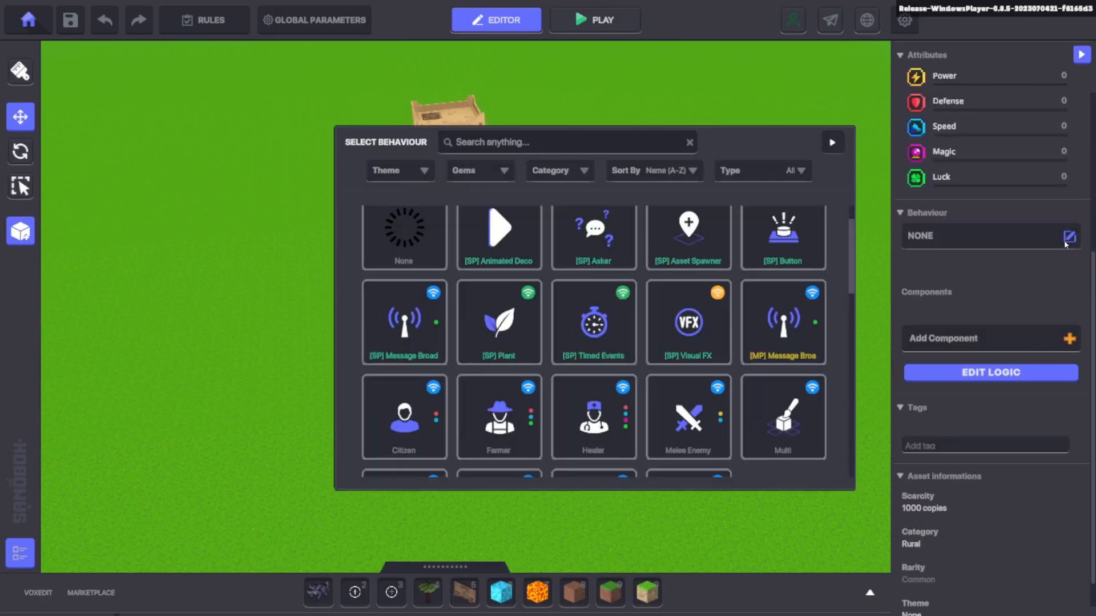
scroll(787, 364, "up", 1)
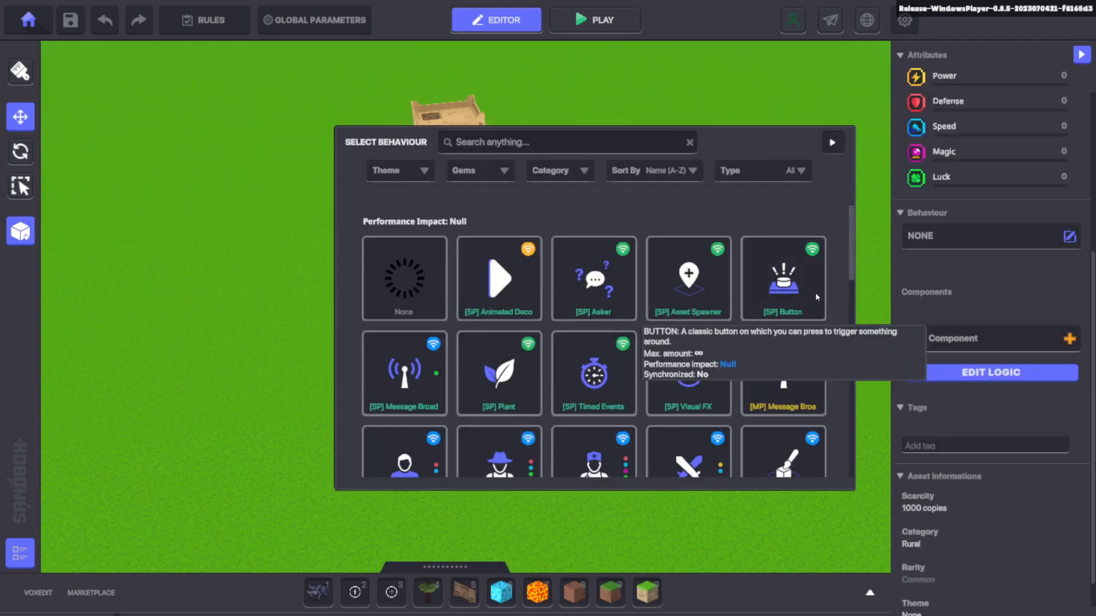
left_click(691, 315)
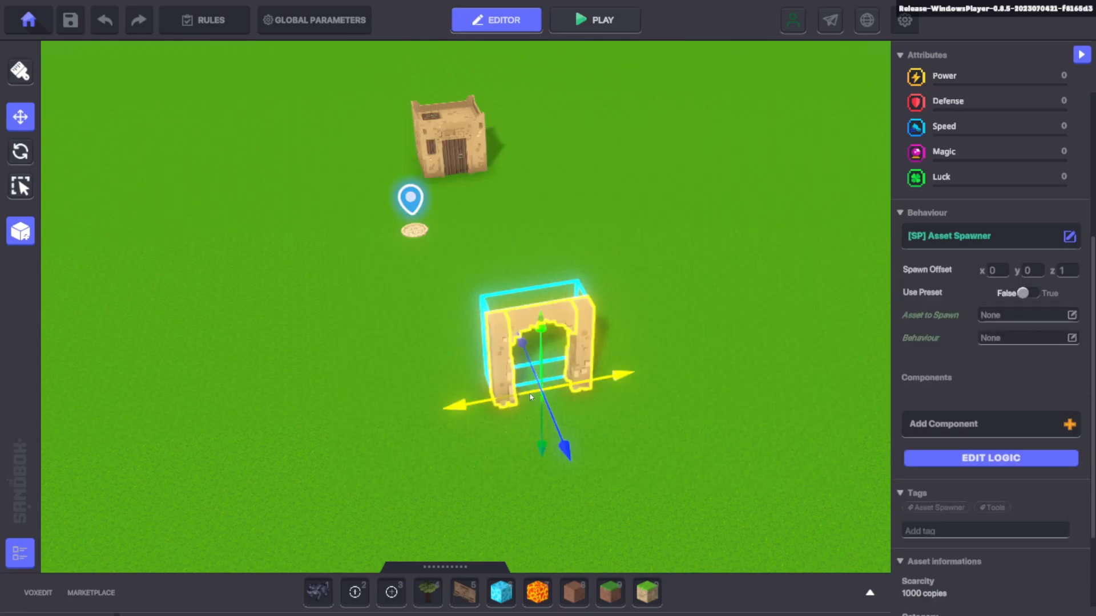
right_click_drag(607, 341, 827, 355)
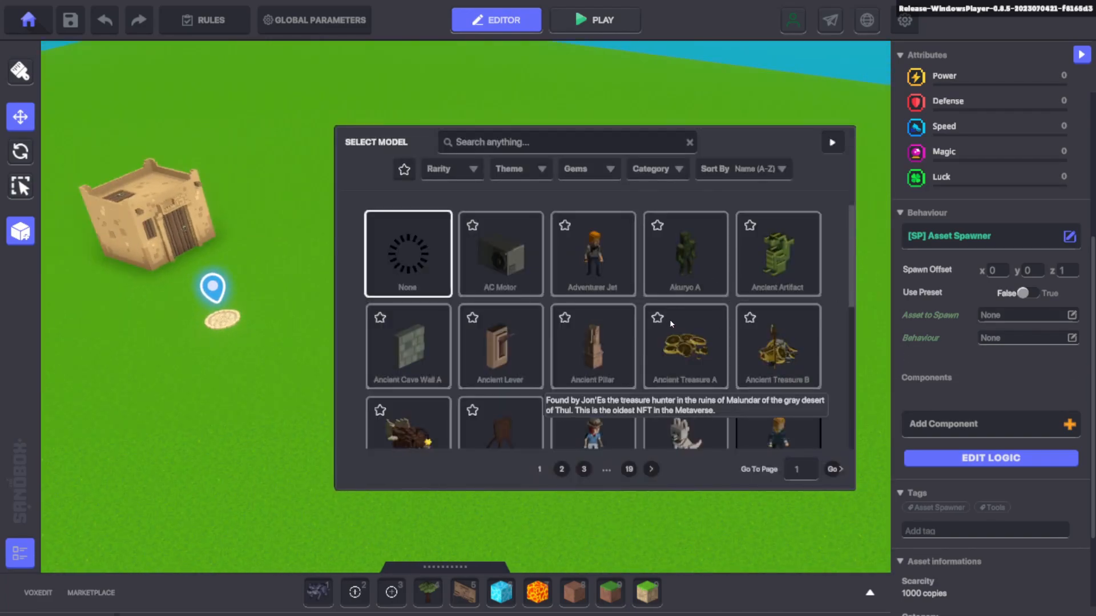
Step: Set the archway's spawner to spawn the Barbarian Berserker with the Melee Enemy behaviour
scroll(669, 320, "down", 8)
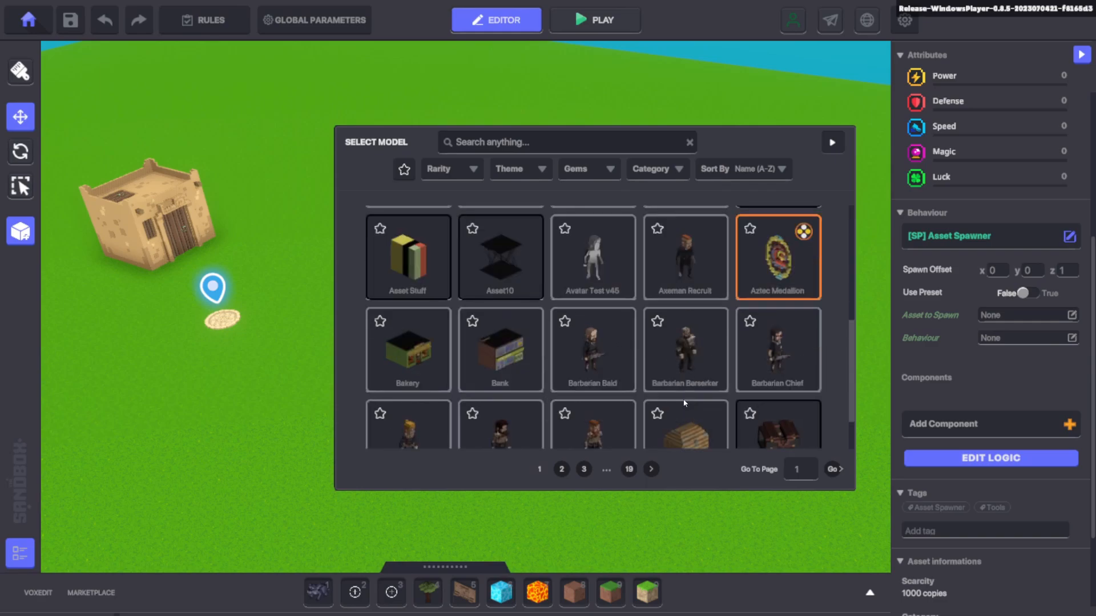
left_click(688, 369)
left_click(1040, 341)
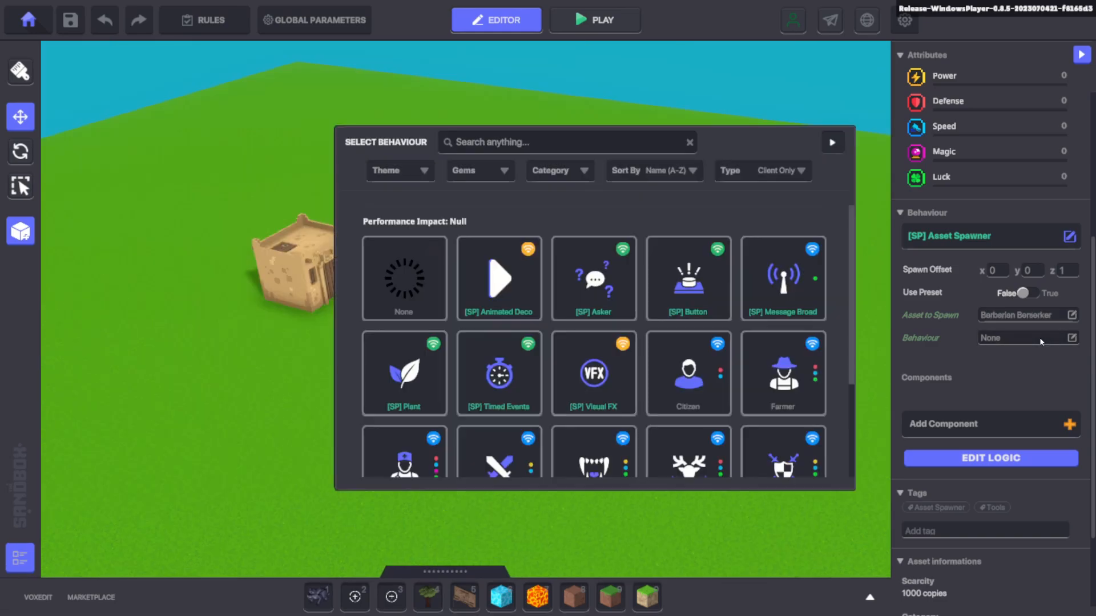
scroll(726, 416, "down", 3)
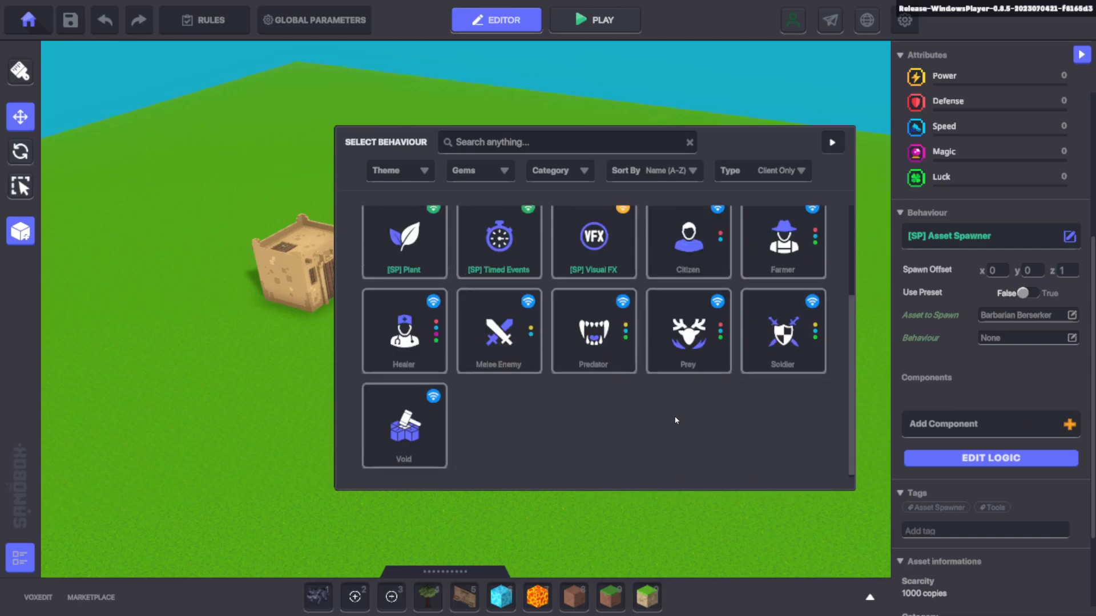
left_click(503, 356)
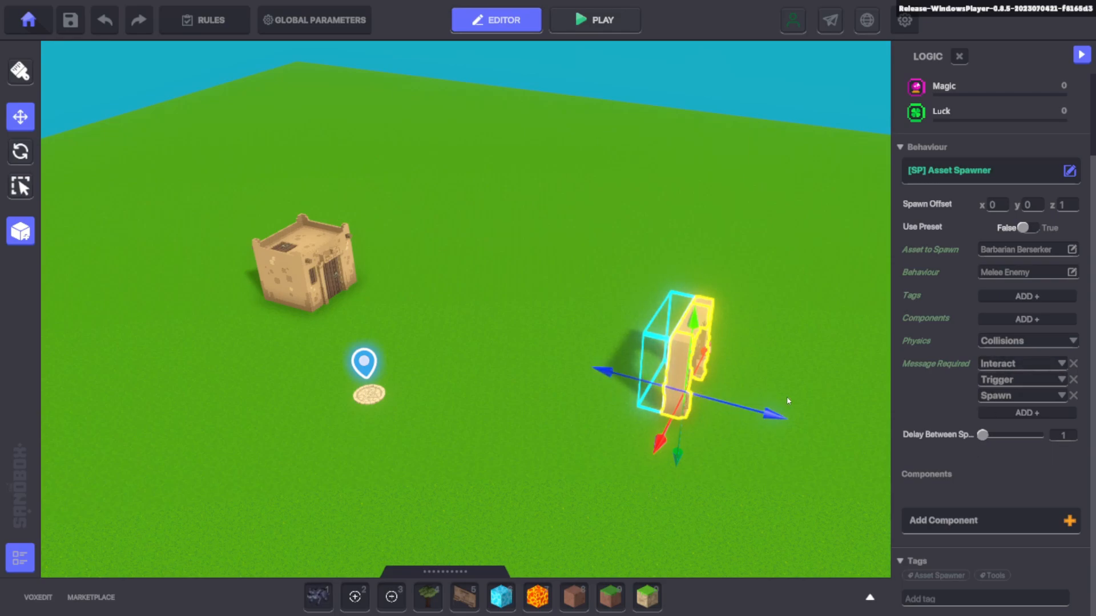
Step: Assign the [SP] Message Broadcaster behaviour to the base house and set its broadcast range to 38 in the logic settings
left_click(441, 571)
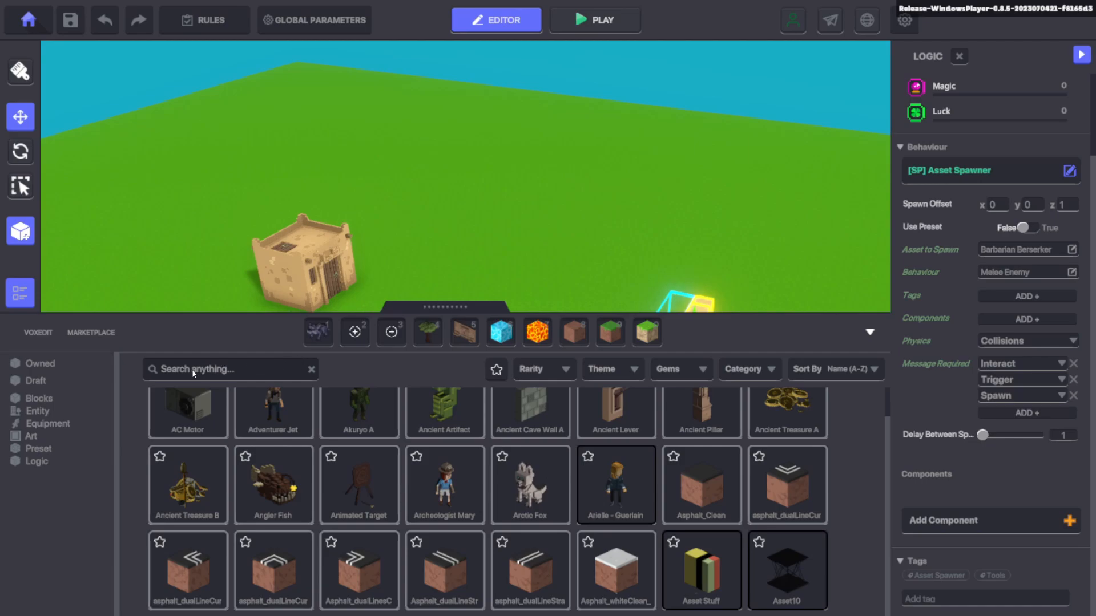
left_click(310, 286)
left_click(303, 255)
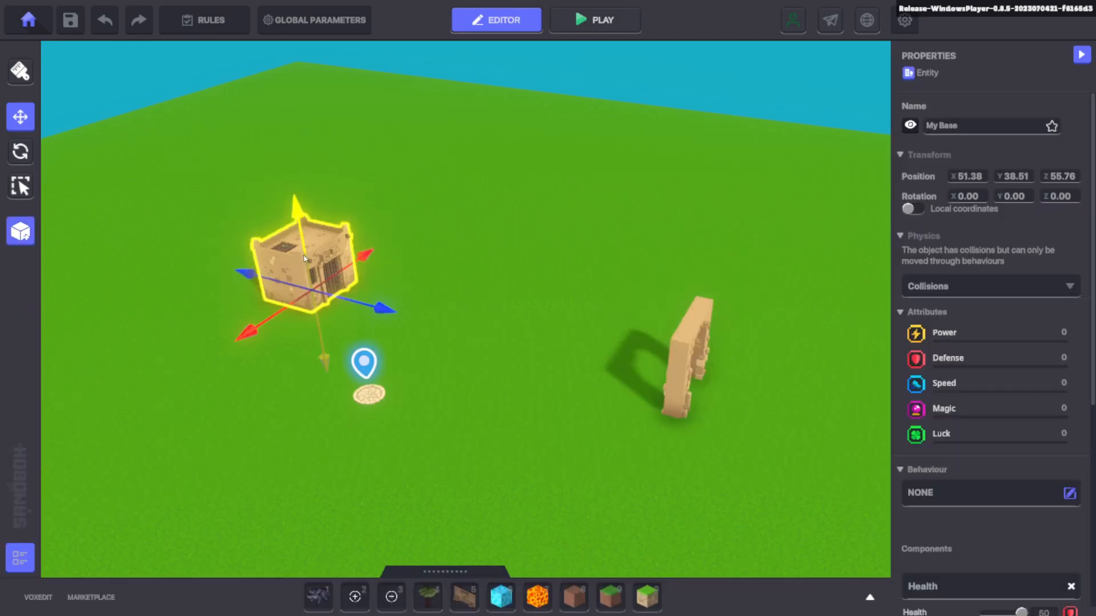
scroll(1054, 410, "down", 6)
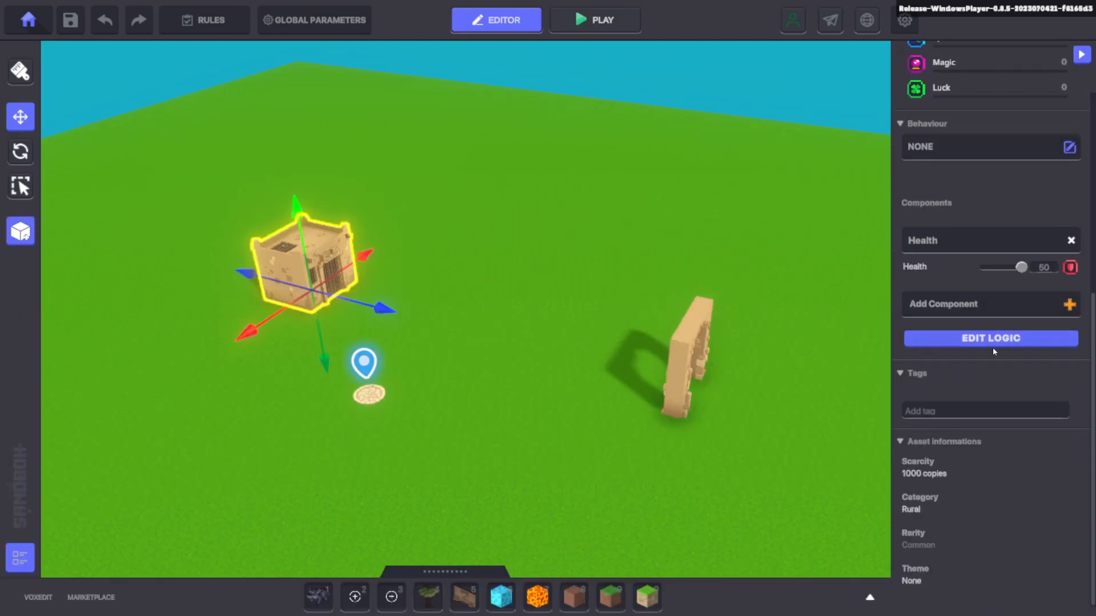
left_click(945, 149)
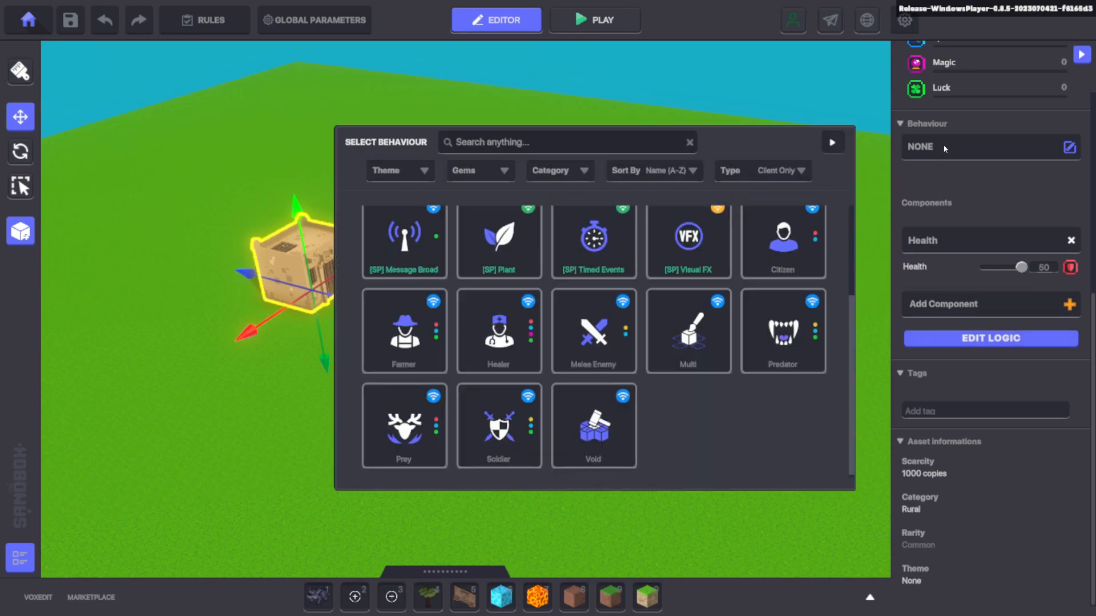
left_click(393, 241)
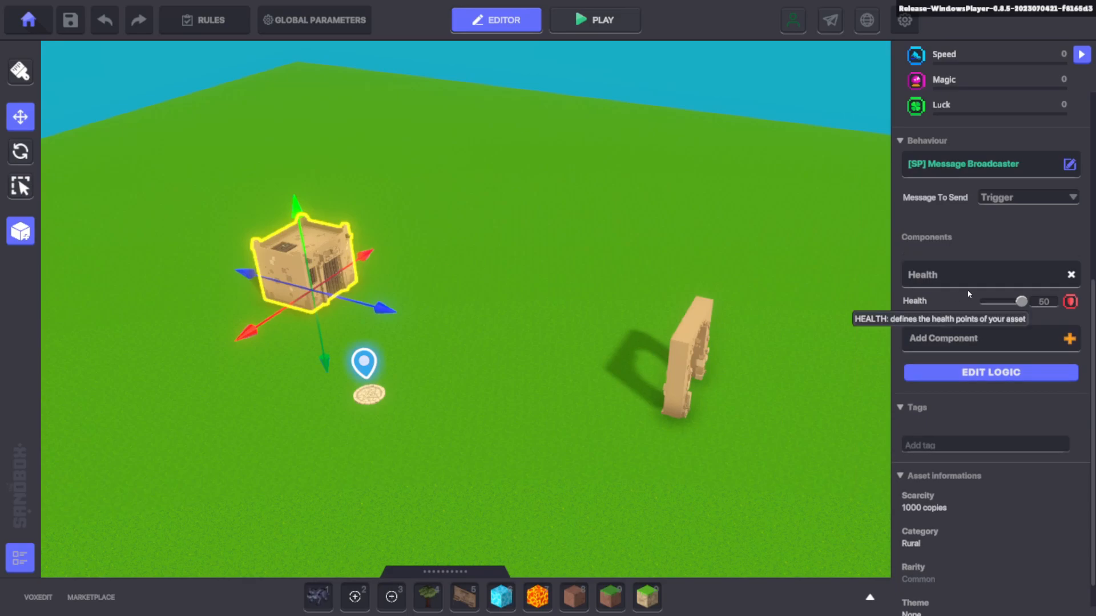
left_click(987, 377)
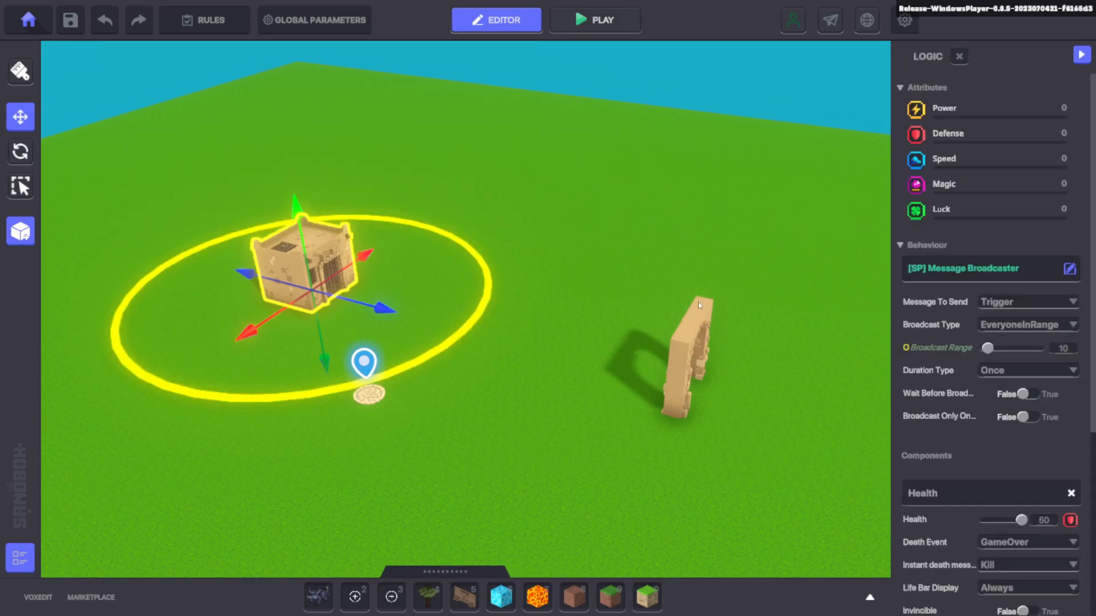
left_click_drag(989, 348, 1006, 350)
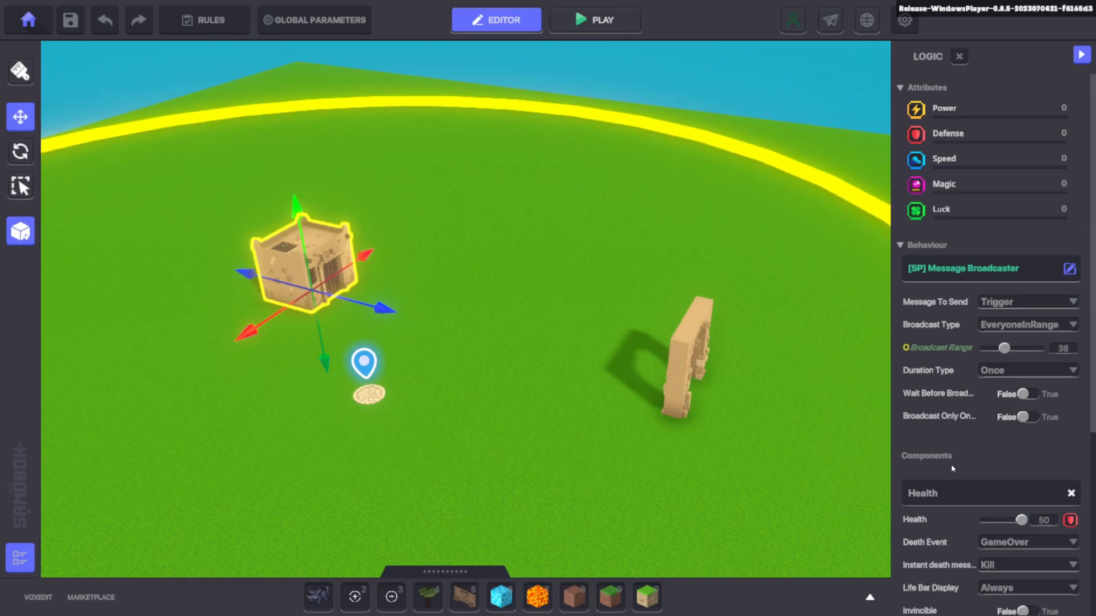
Step: Duplicate the Desert Wall Archway and place the copy beyond the house at about Z 74.8, rotated 180 degrees about Y
left_click(684, 368)
key("ctrl+d")
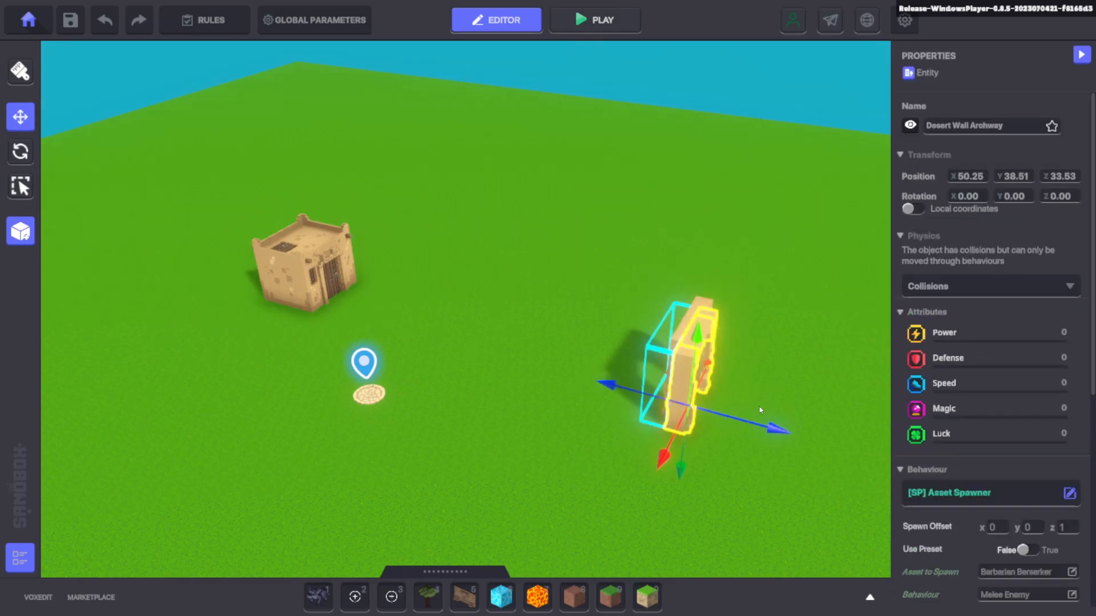
left_click_drag(754, 409, 122, 240)
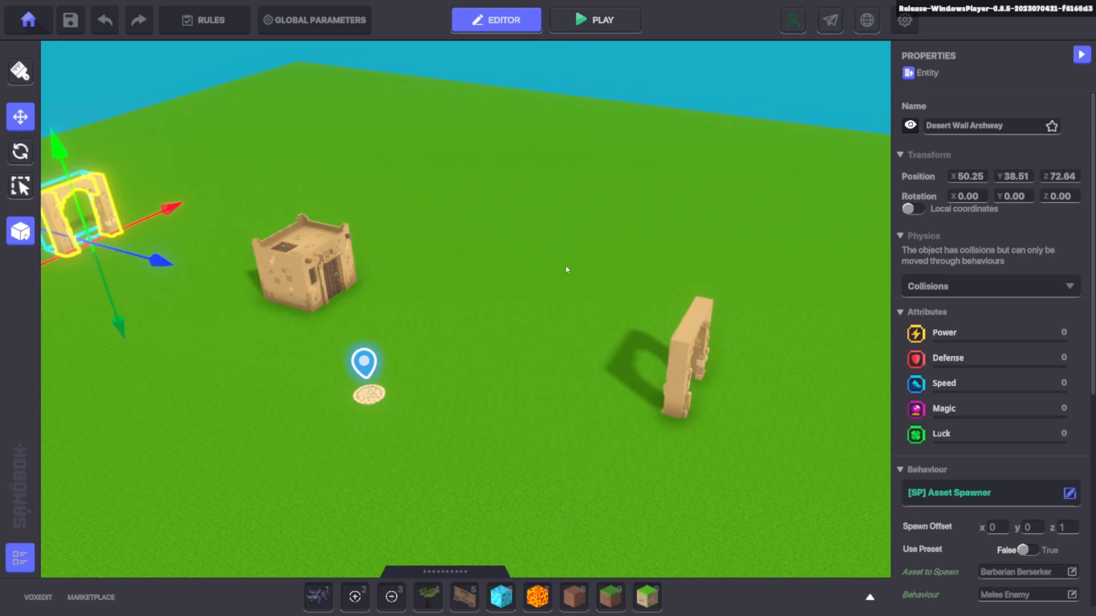
right_click_drag(566, 265, 460, 229)
left_click_drag(458, 289, 446, 285)
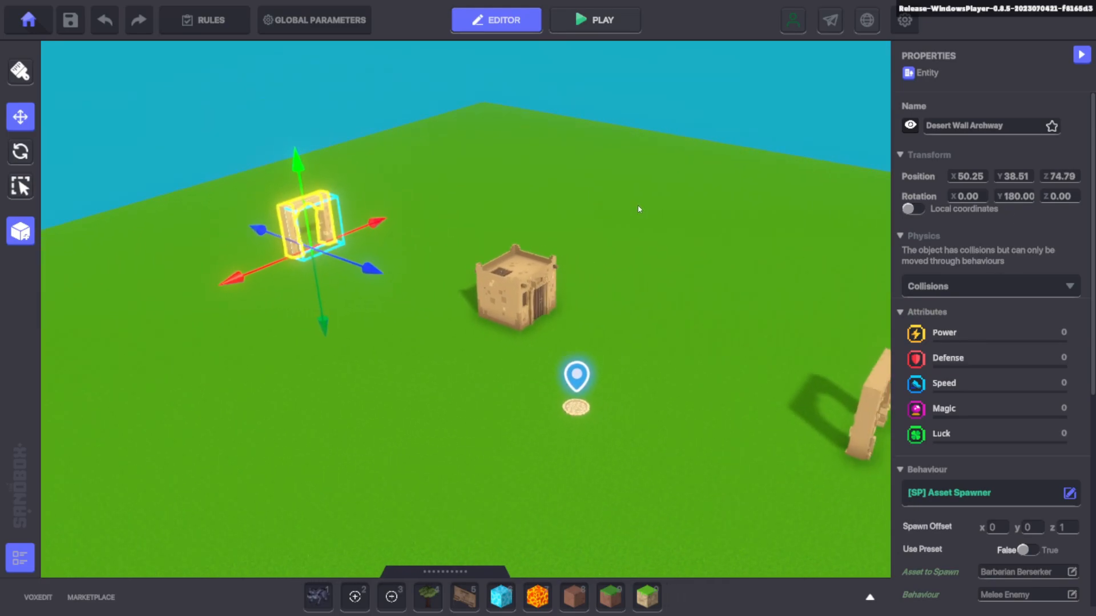
Step: Paint straight Dirt_underGround paths on the grass connecting both archways to the house
right_click_drag(638, 209, 822, 251)
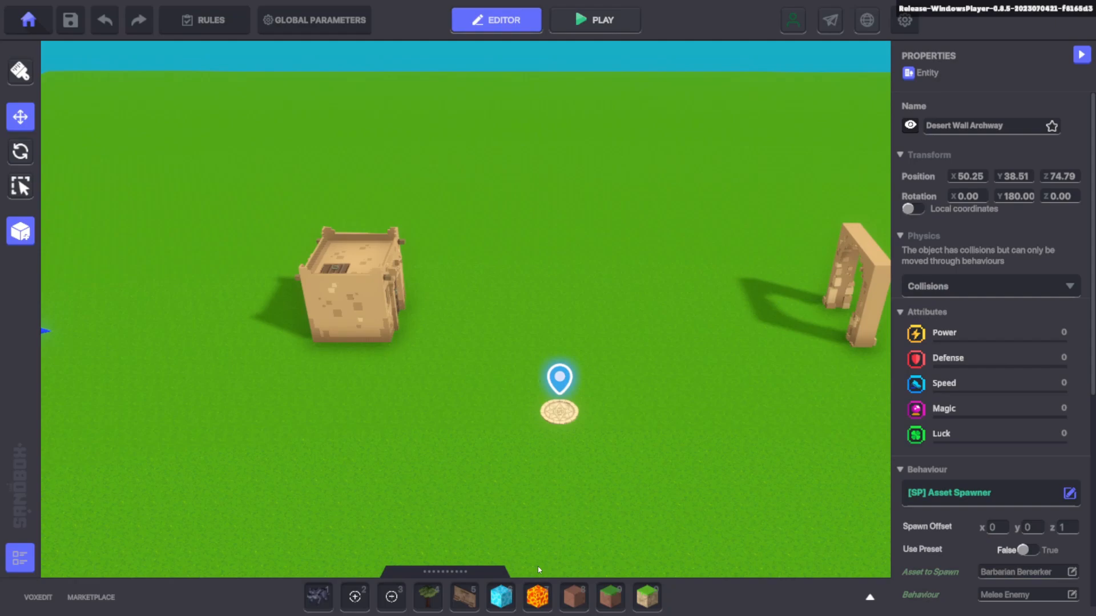
left_click(571, 602)
left_click_drag(686, 323, 403, 317)
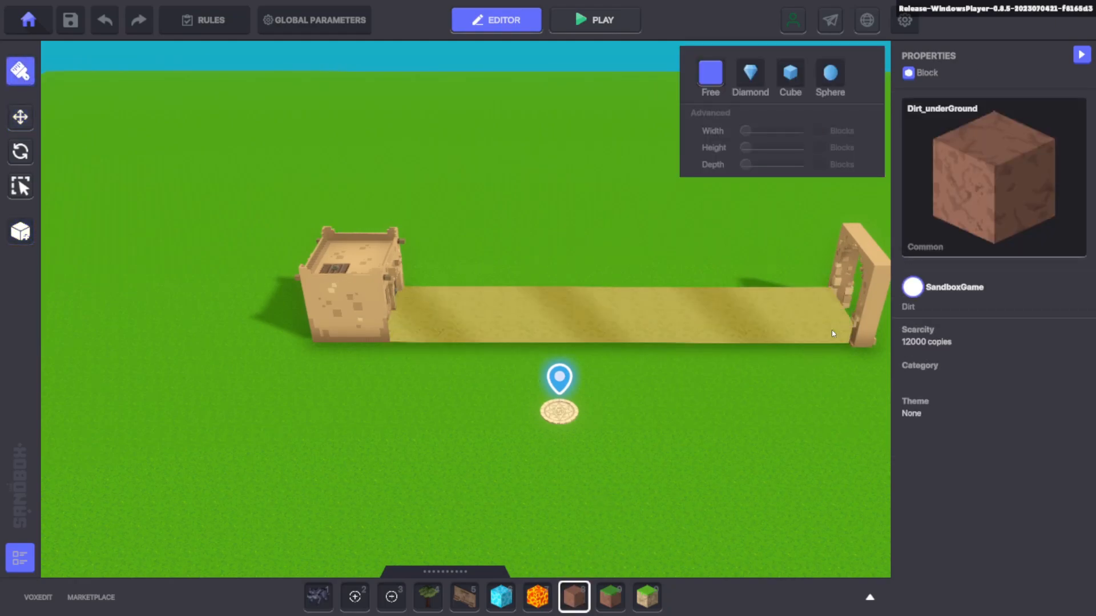
right_click_drag(830, 330, 409, 323)
key("ctrl+z")
left_click_drag(370, 279, 793, 384)
right_click_drag(793, 383, 538, 237)
left_click_drag(521, 178, 499, 536)
right_click_drag(616, 319, 866, 226)
Step: Start a play test and walk up to the archway near the spawn point to check its enemy spawning
left_click(596, 18)
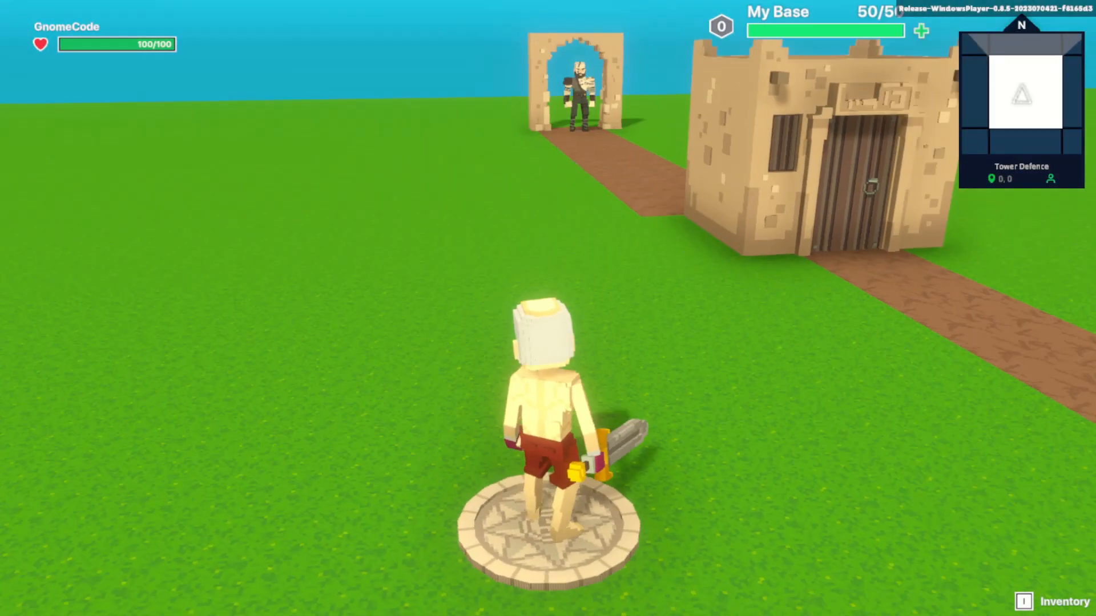
key("a")
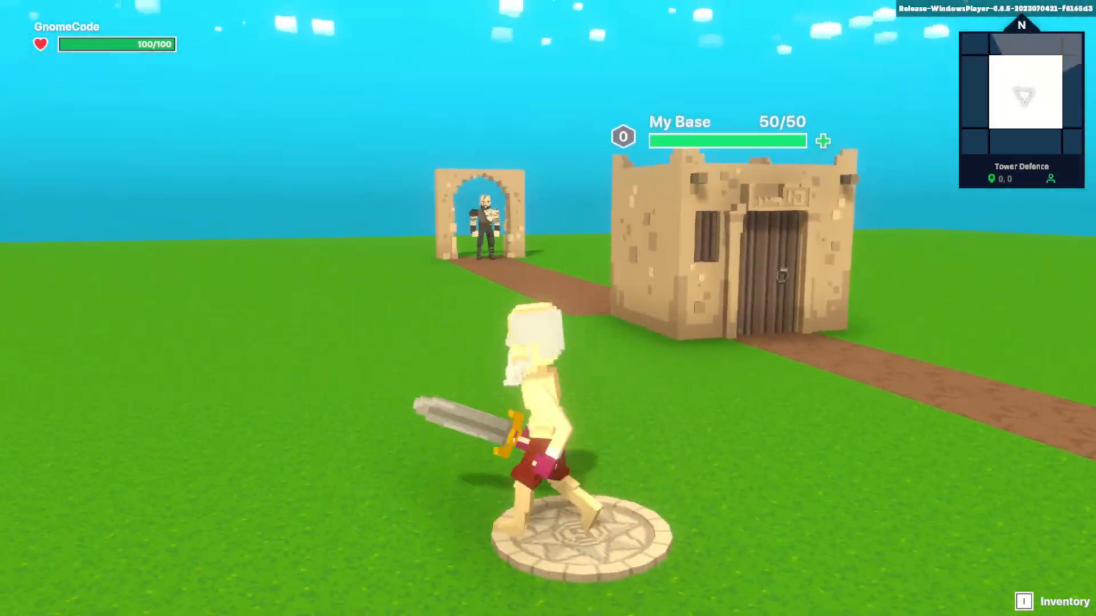
key("s")
key("w")
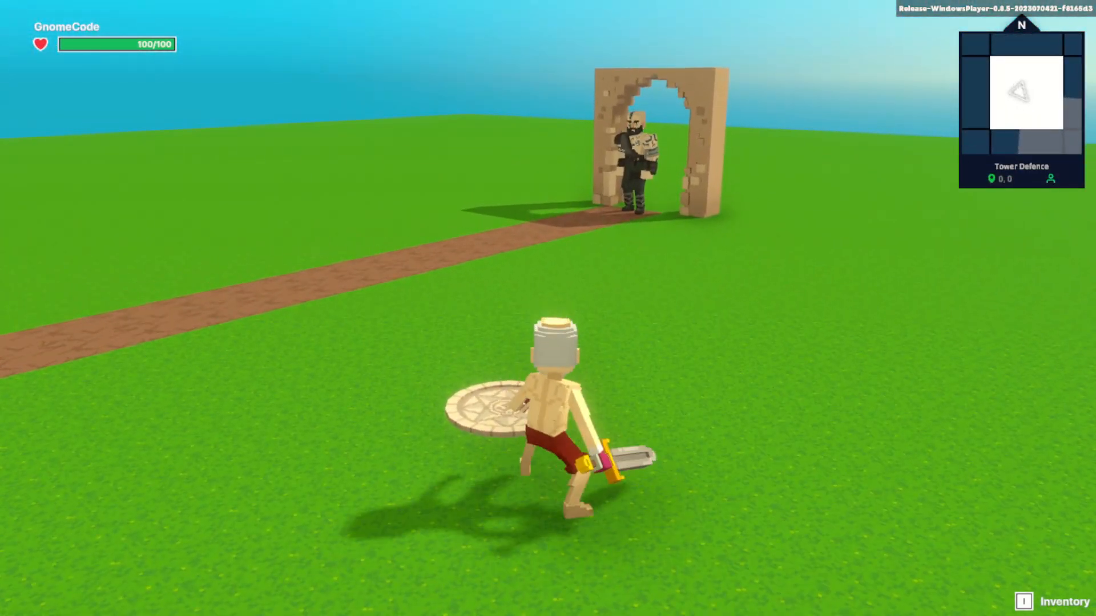
key("a")
key("w")
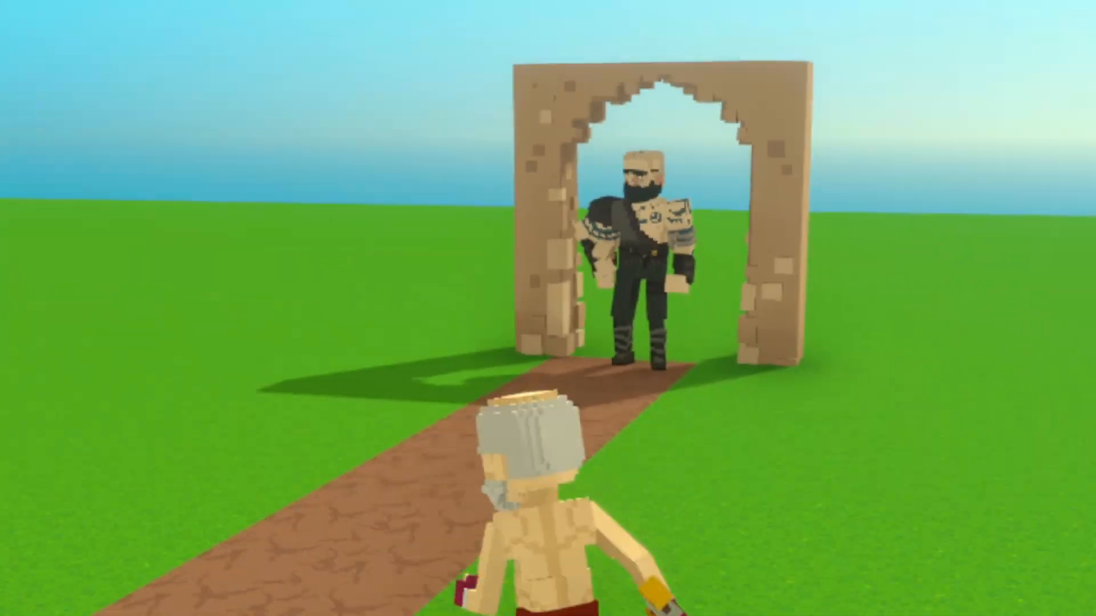
key("w")
key("d")
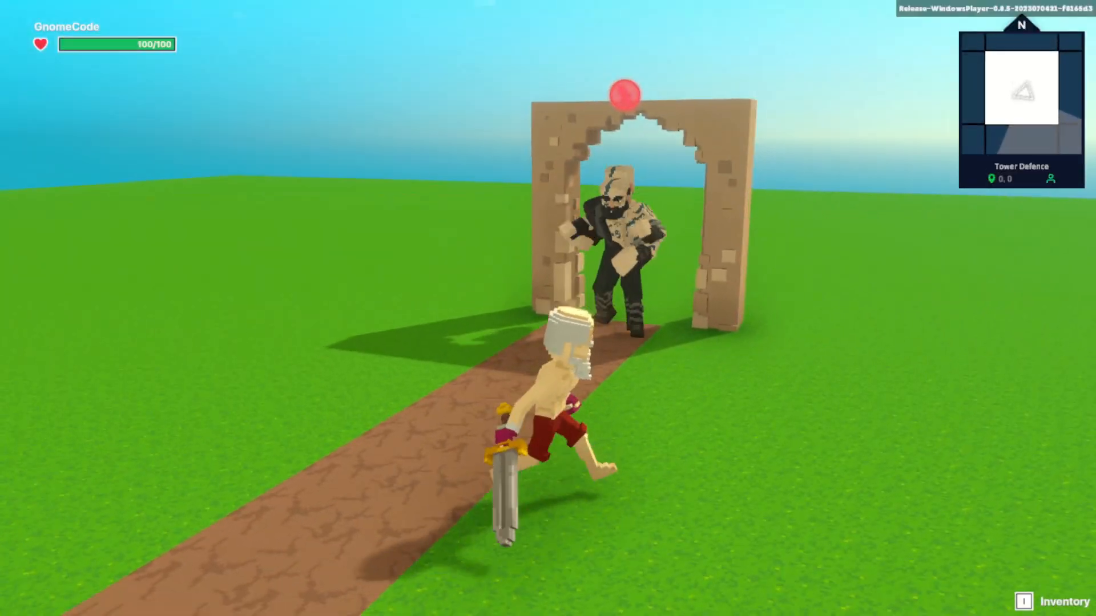
Step: Run around the spawned barbarians and the nearby archway to observe how they chase and attack
key("s")
key("d")
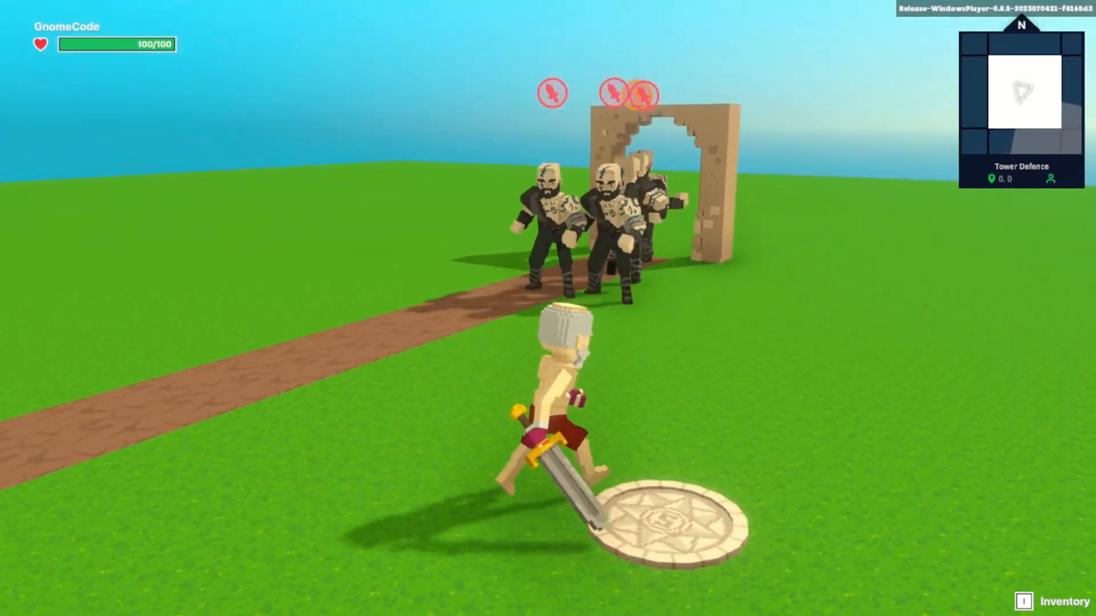
key("d")
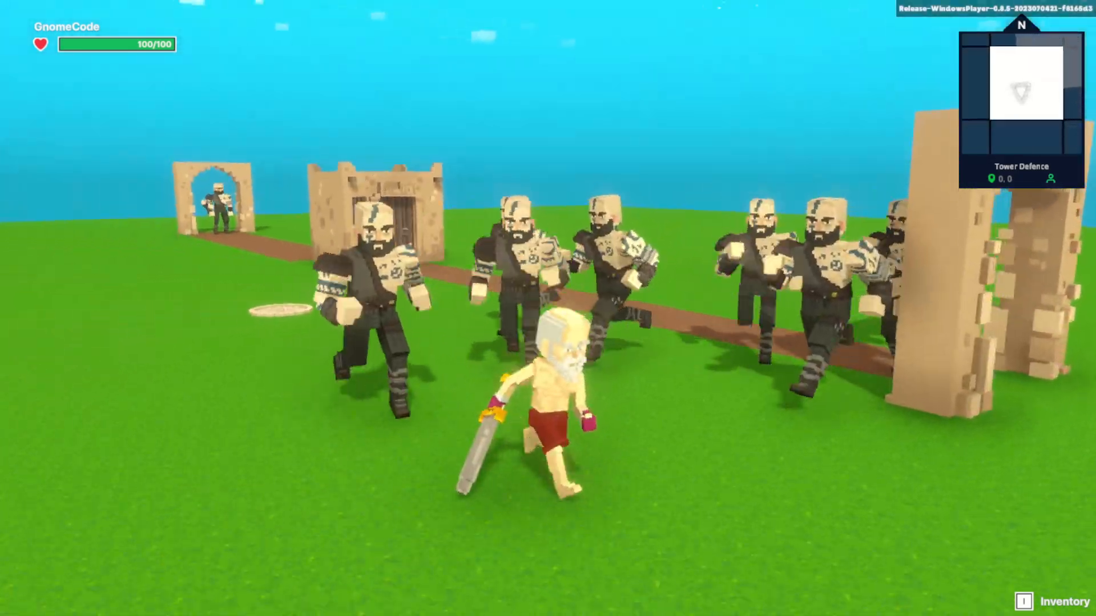
key("s")
key("d")
key("s")
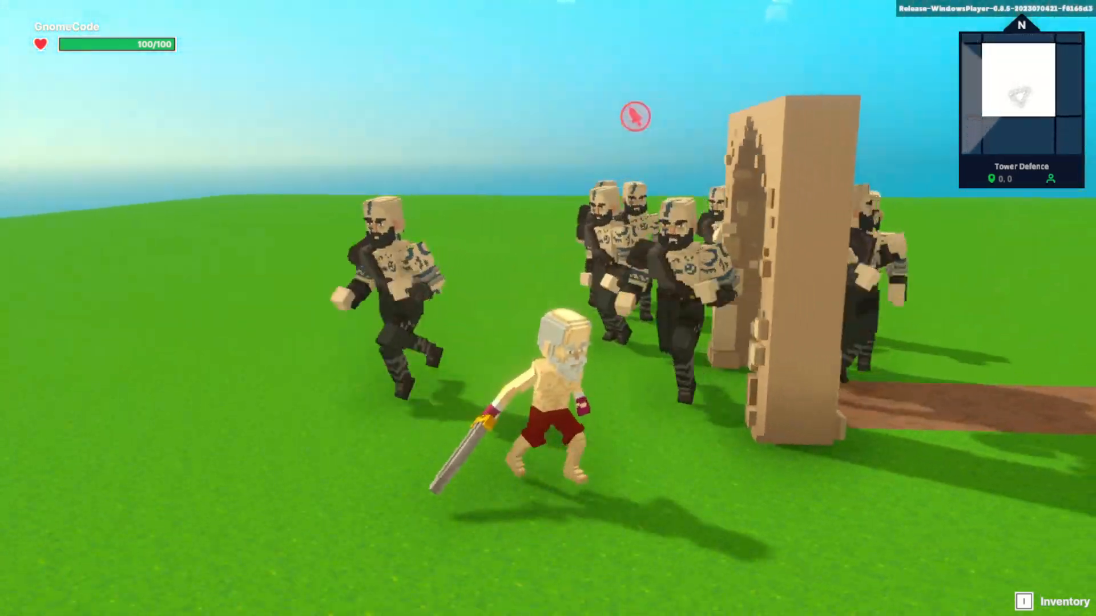
key("s")
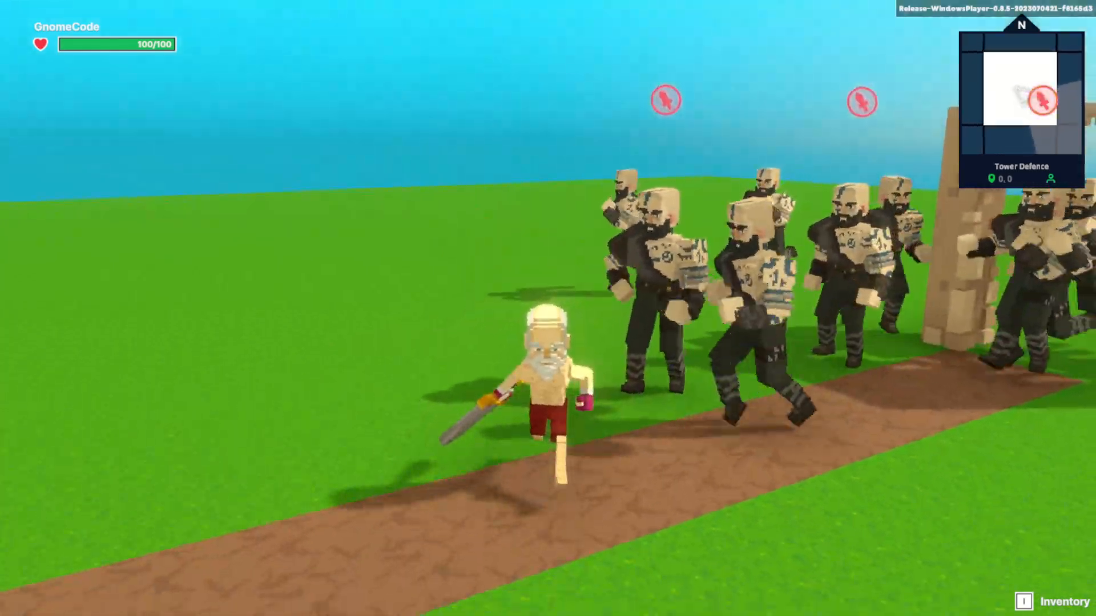
key("d")
key("d")
key("s")
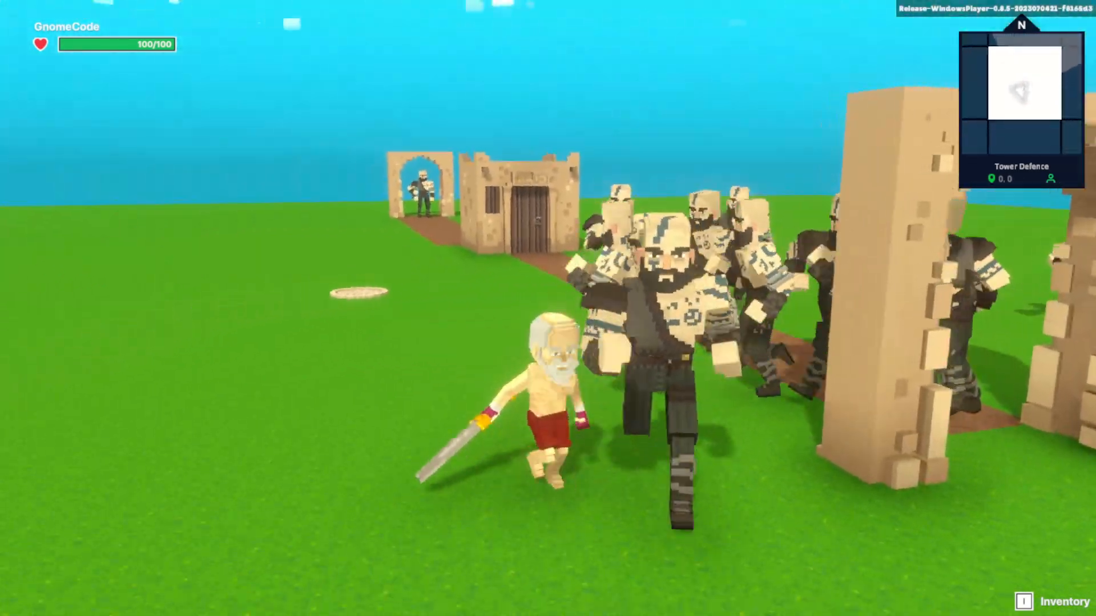
key("d")
key("w")
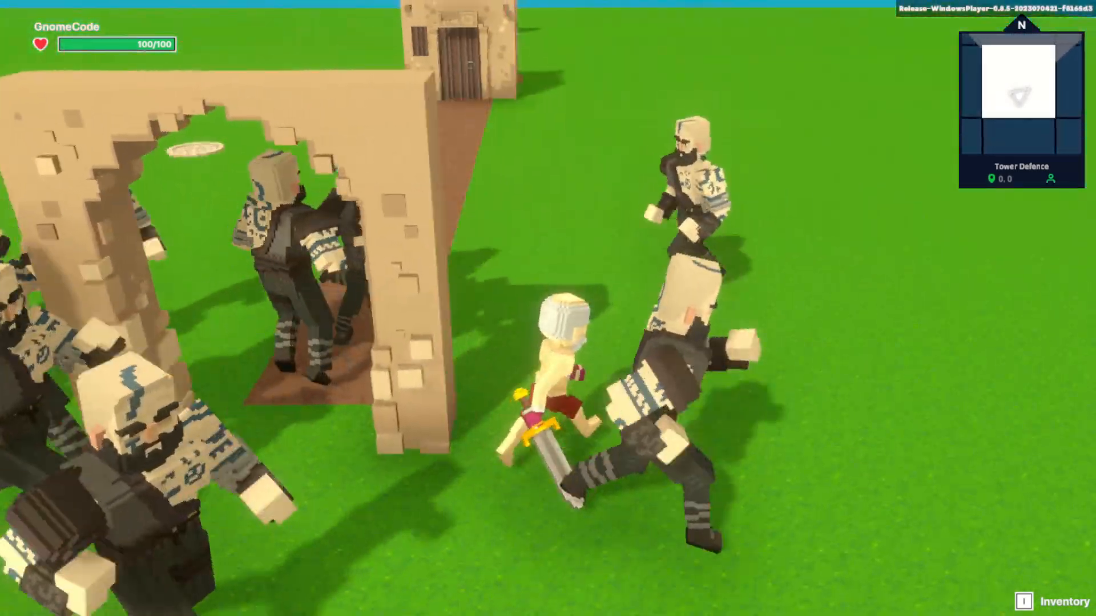
key("a")
key("s")
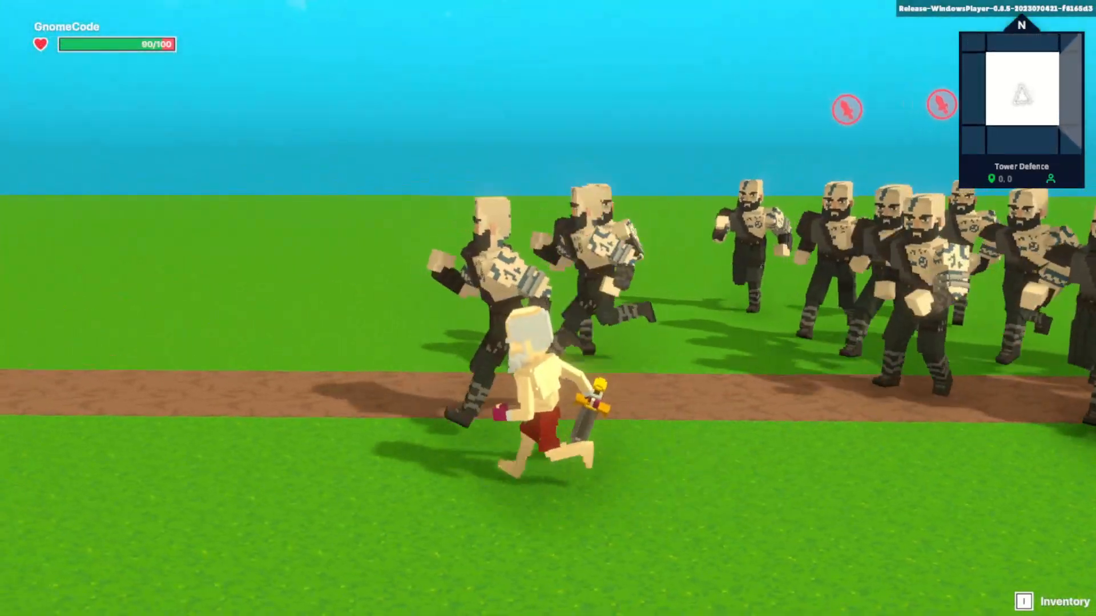
Step: Run past the house to check the enemies at the second archway, and exit play mode
key("w")
key("s")
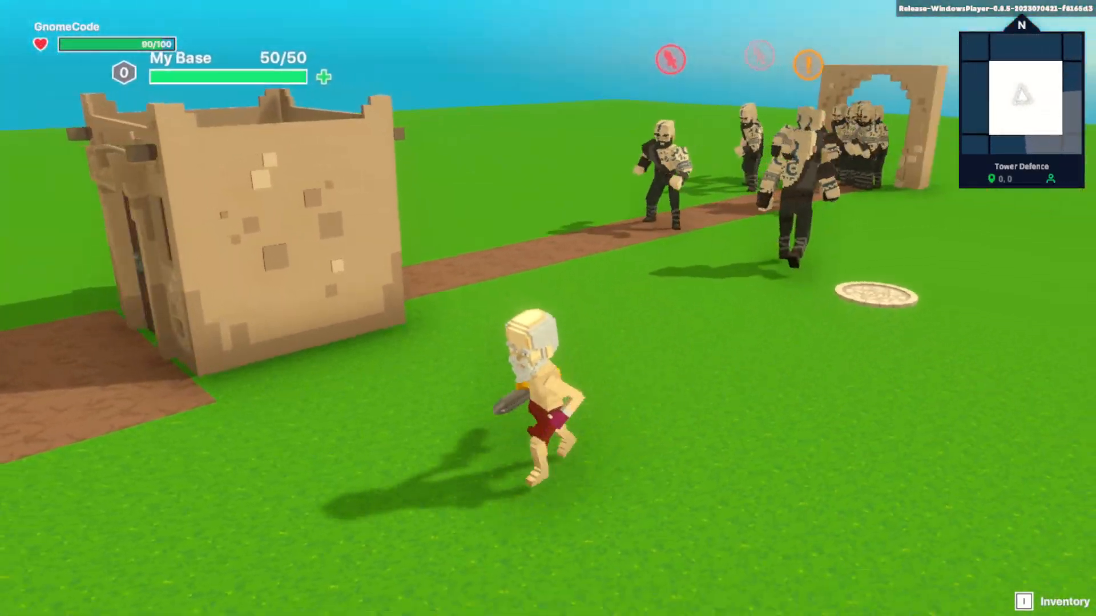
key("w")
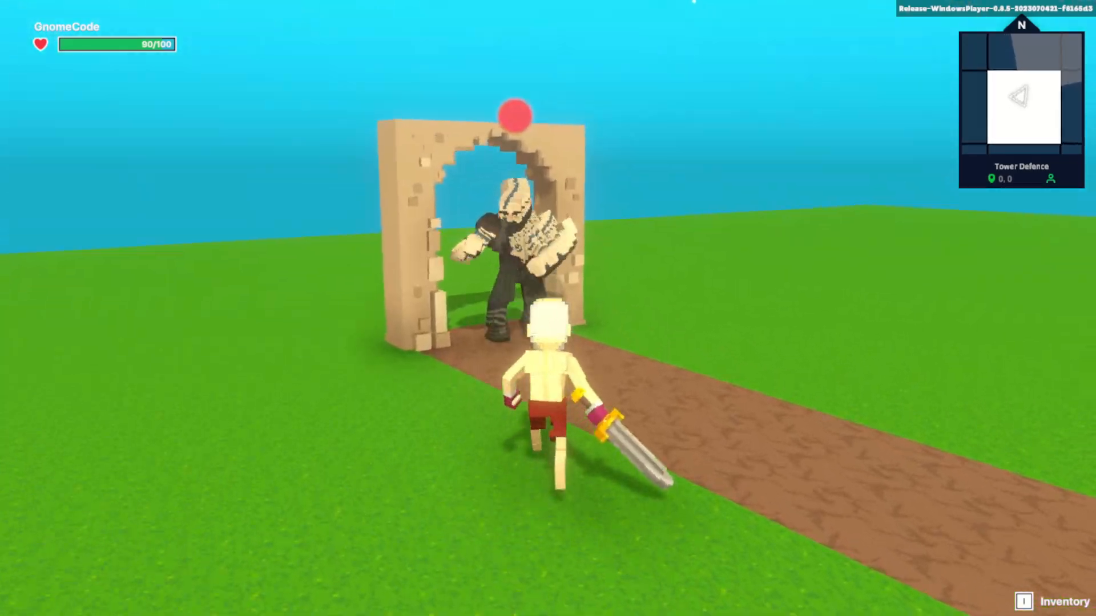
key("d")
key("s")
key("a")
key("a")
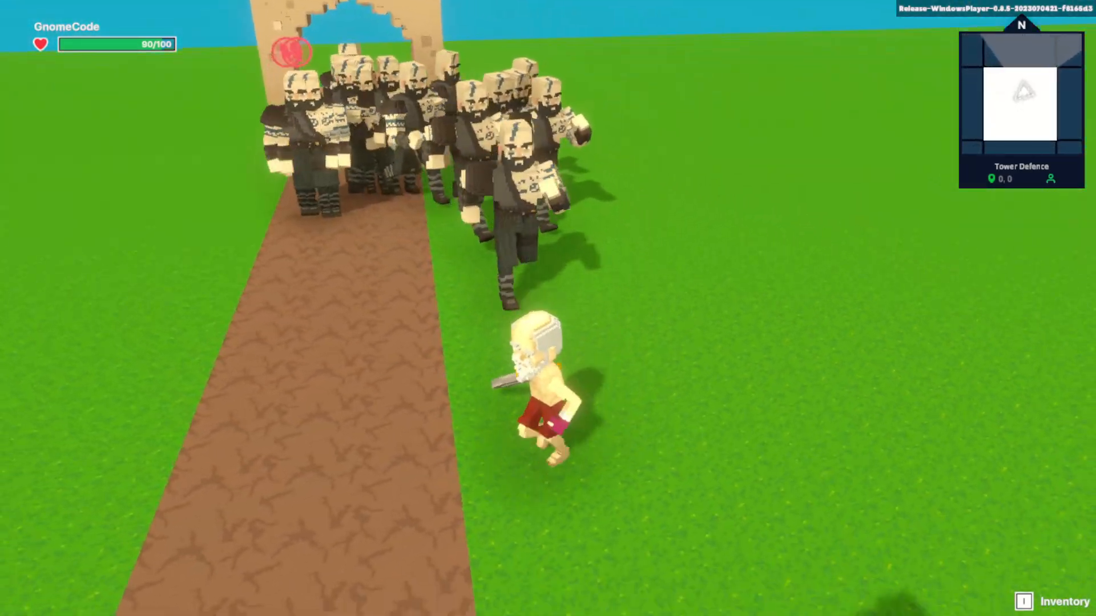
key("Escape")
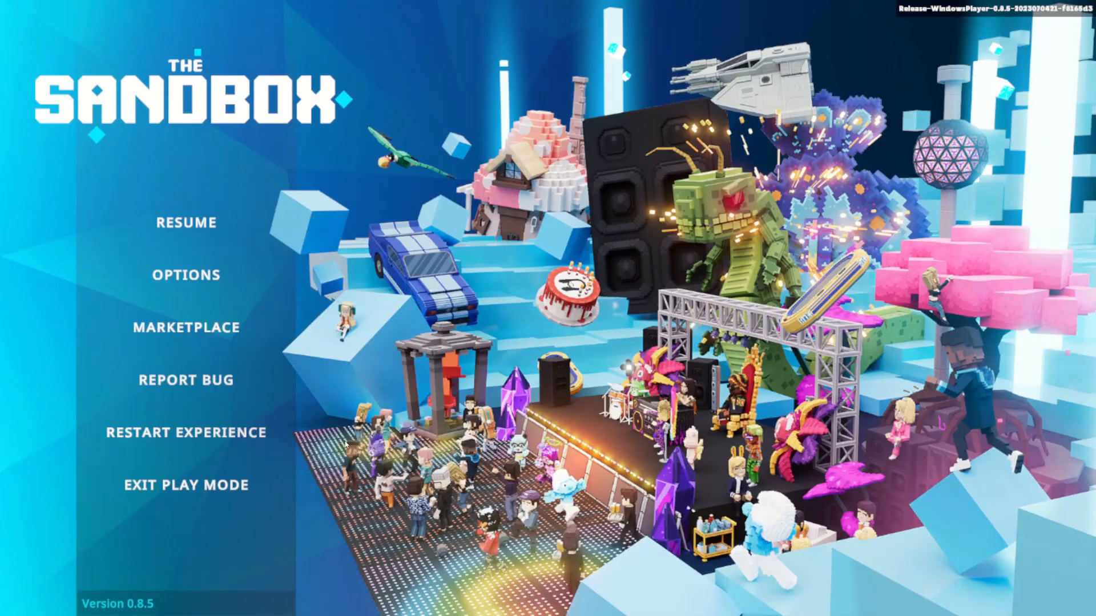
left_click(206, 485)
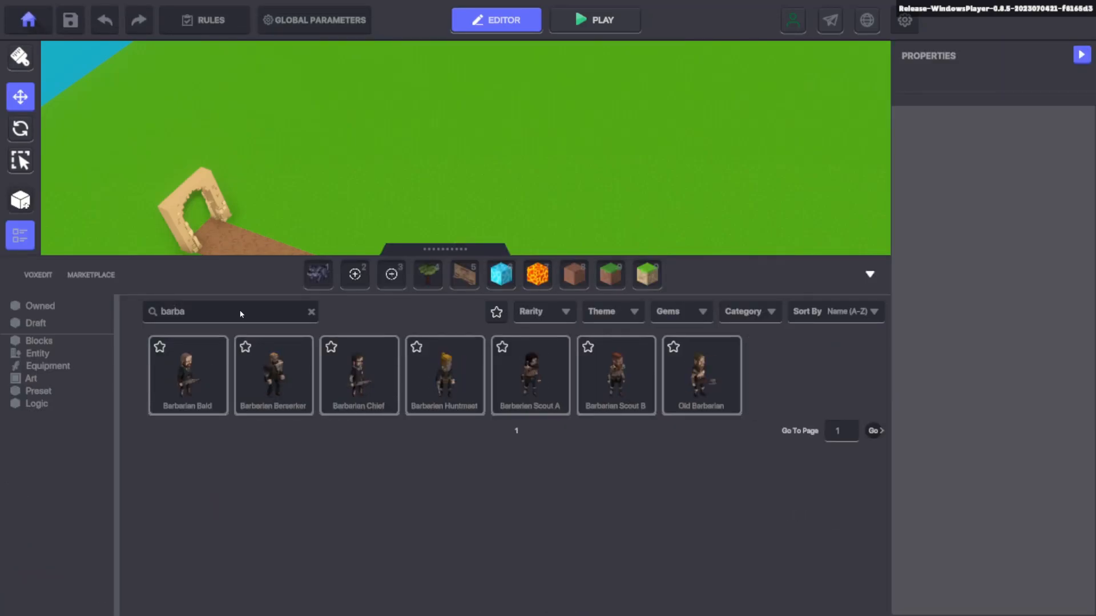
Step: Search the asset library for "barba" and place a Barbarian Berserker on the grass near the house
left_click(292, 391)
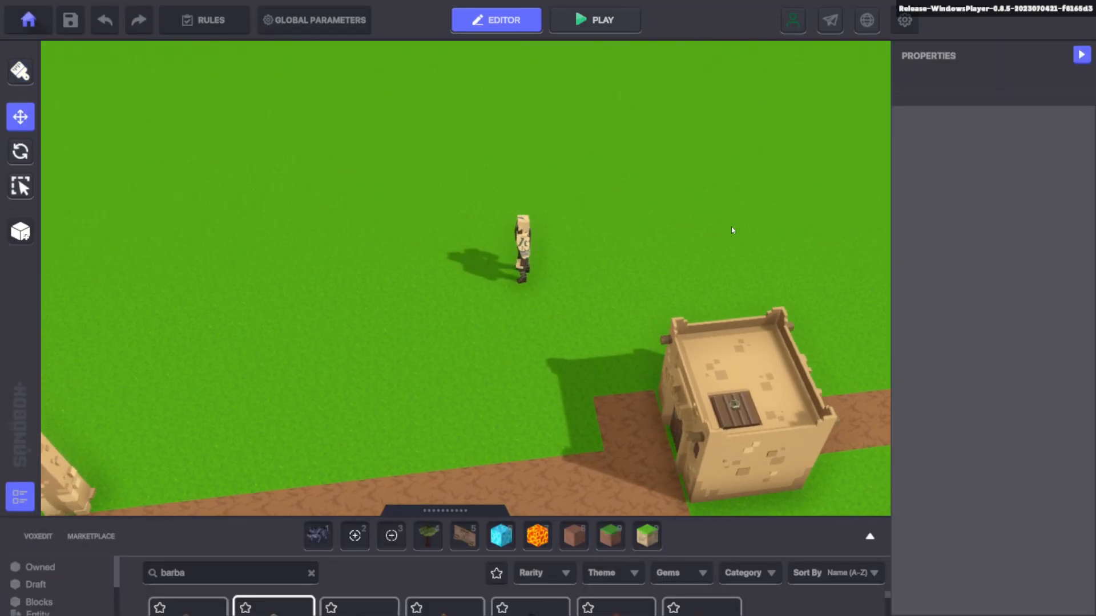
key("w")
right_click_drag(733, 230, 687, 285)
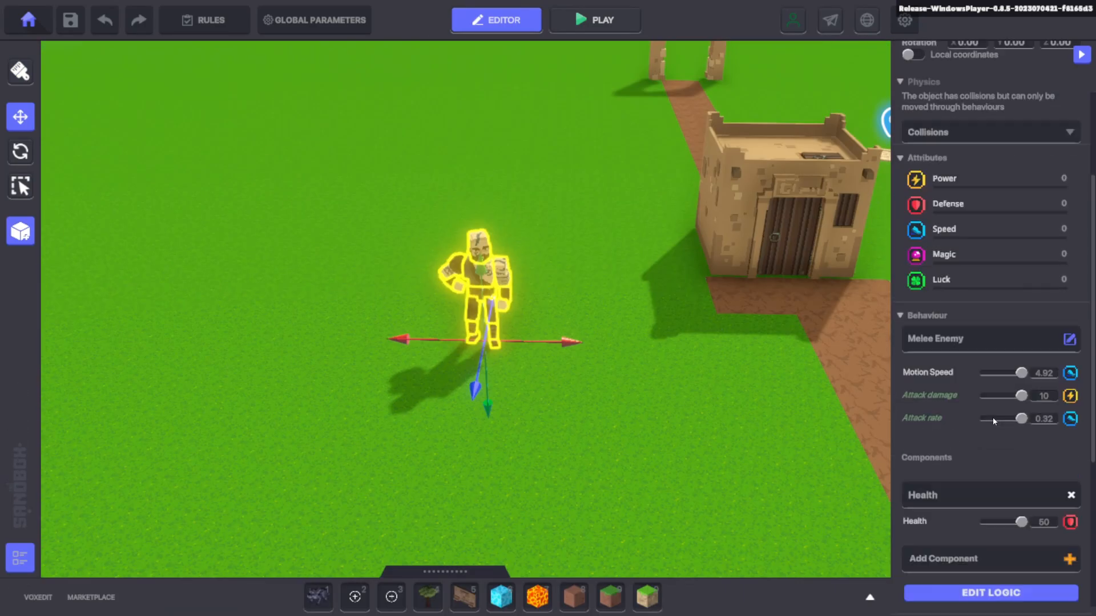
Step: Open the barbarian's logic and check its Melee Enemy settings, including which tags it attacks
scroll(992, 417, "down", 3)
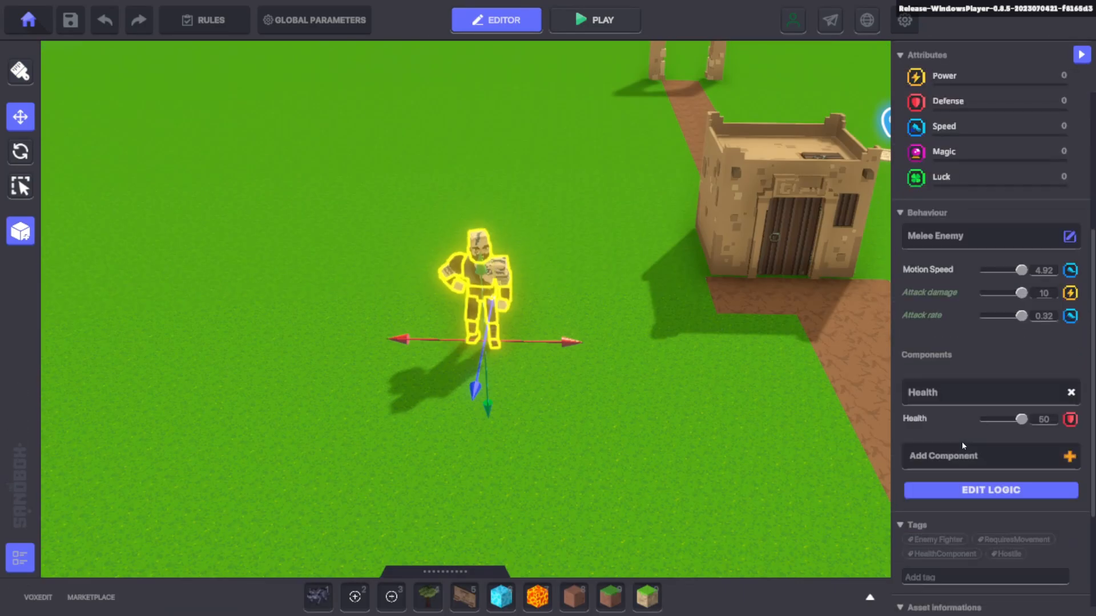
left_click(993, 491)
scroll(927, 313, "down", 2)
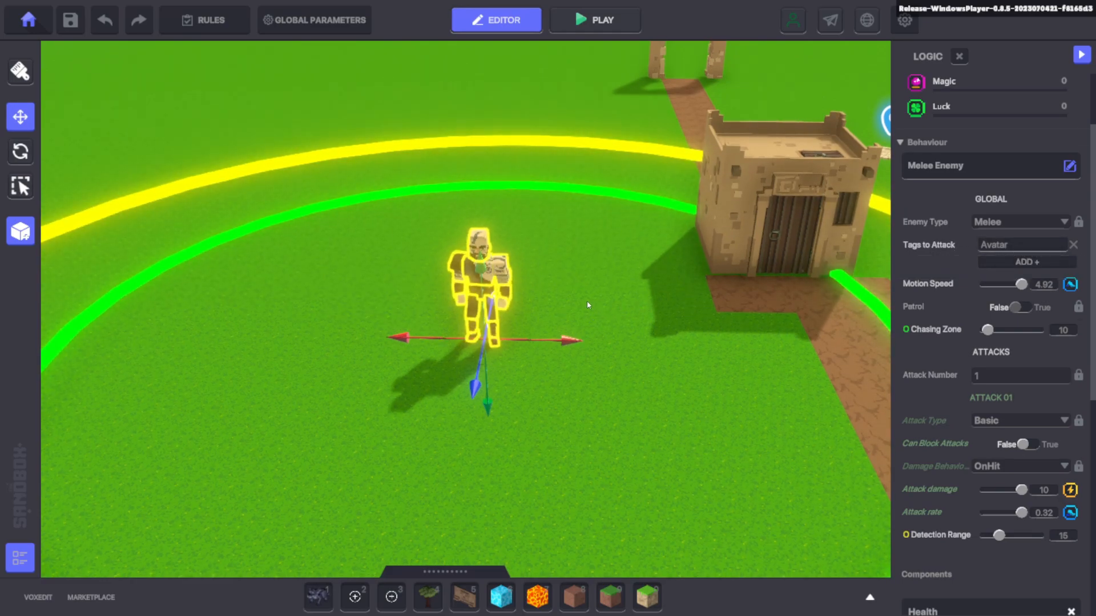
key("d")
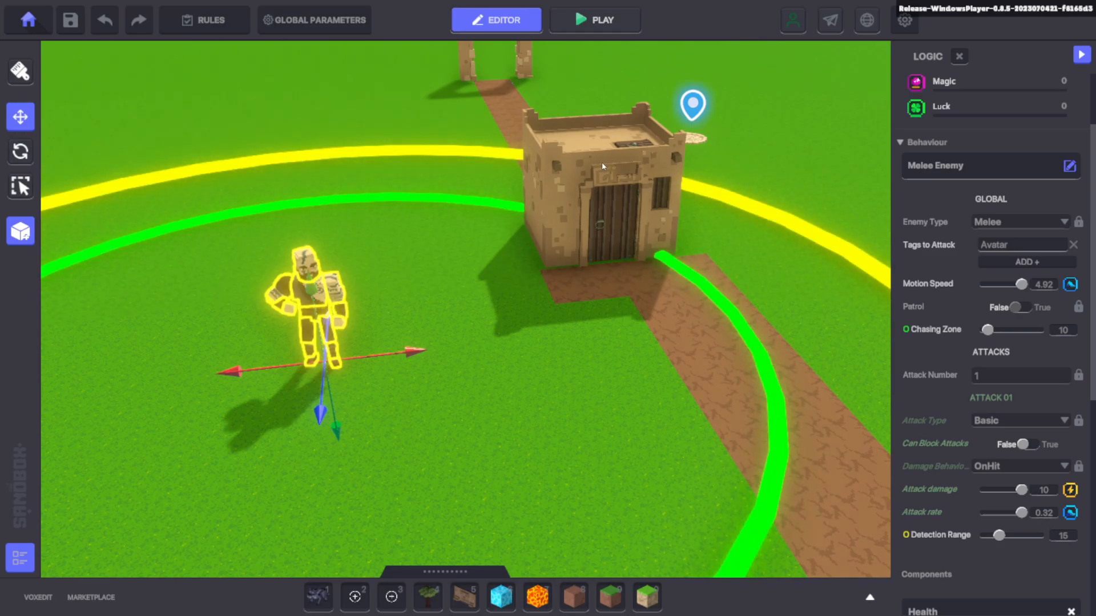
Step: Add the tag "Base" to the house
left_click(602, 162)
scroll(988, 365, "down", 4)
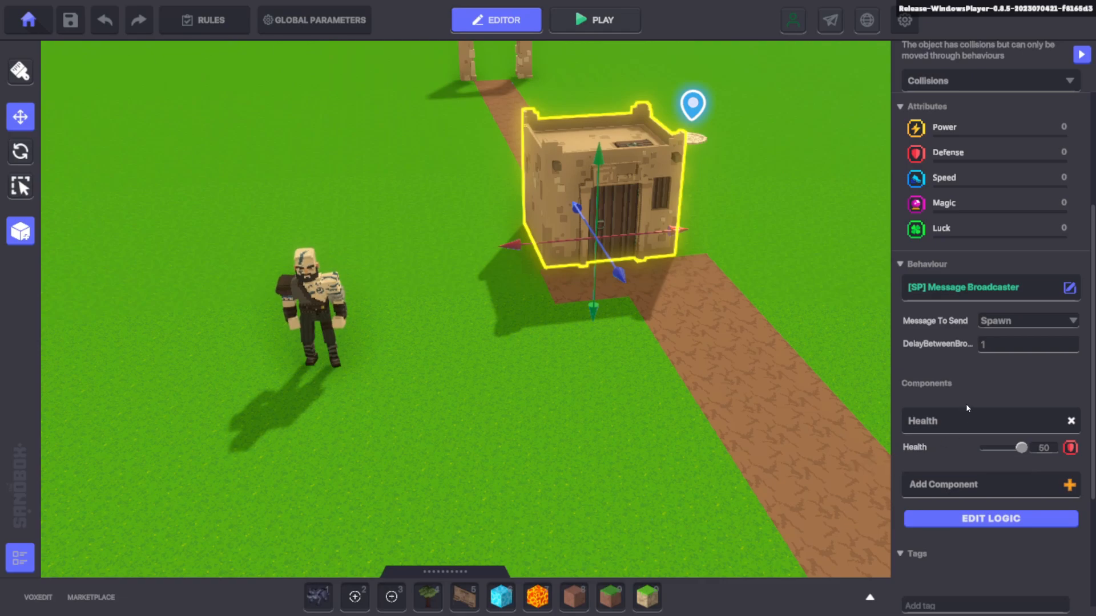
scroll(957, 380, "down", 3)
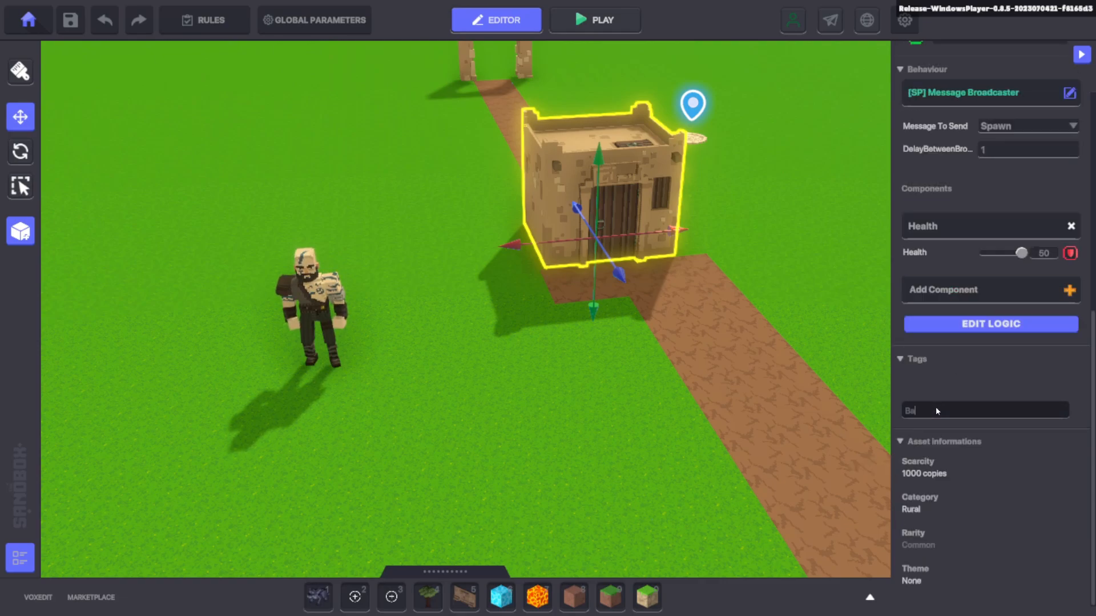
type("se")
key("Return")
Step: Change the barbarian's Tags to Attack entry to "Base" in its logic
left_click(324, 284)
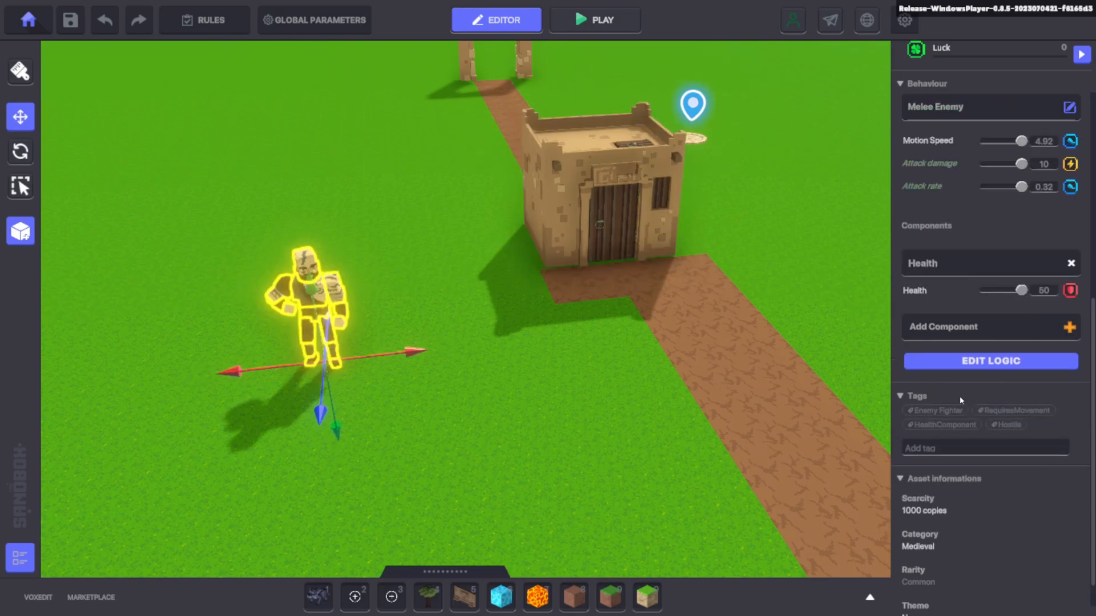
left_click(979, 362)
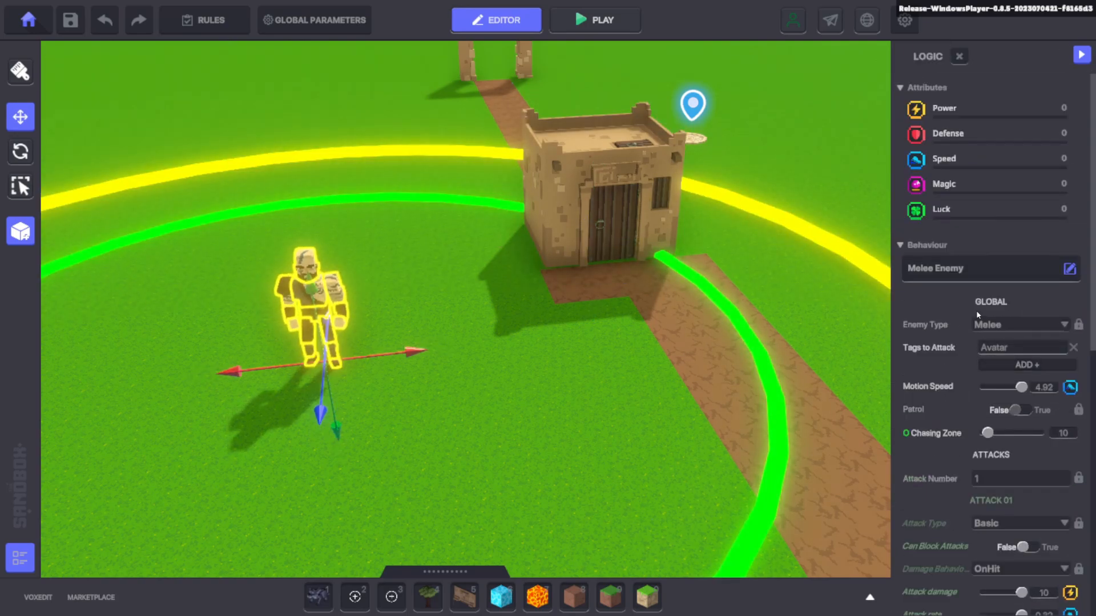
double_click(1035, 250)
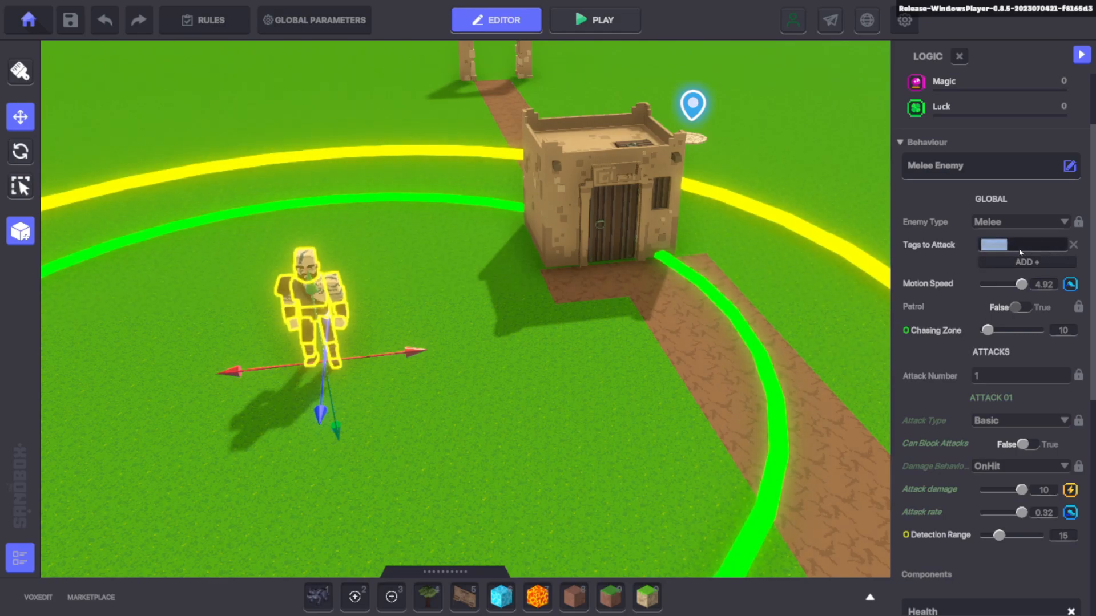
type("Base")
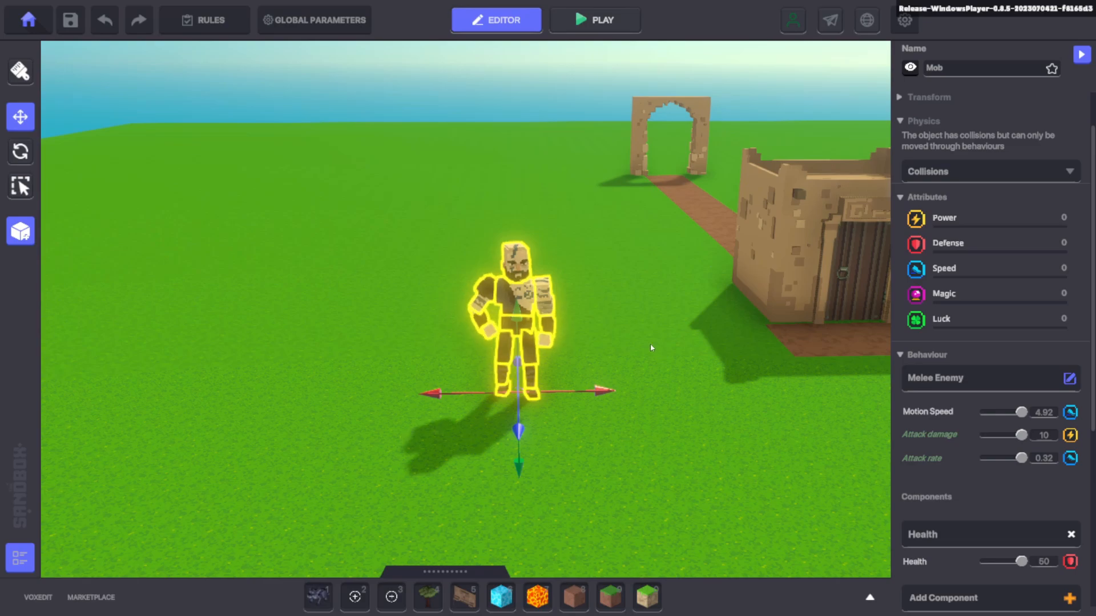
Step: Save the configured barbarian as a preset named "Mob" and check it in the preset list
left_click(26, 231)
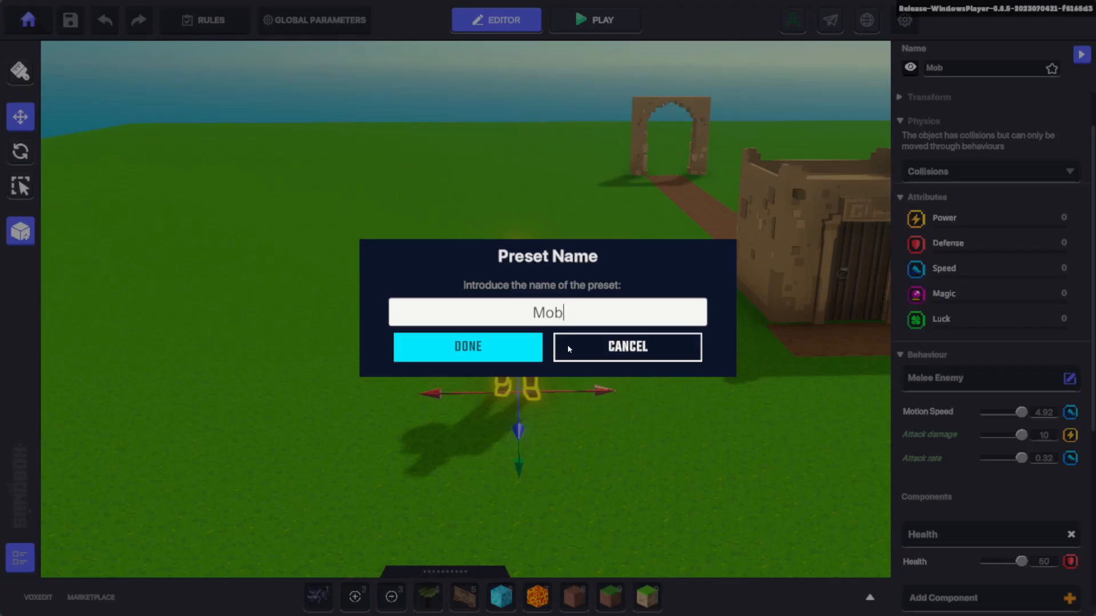
left_click(526, 356)
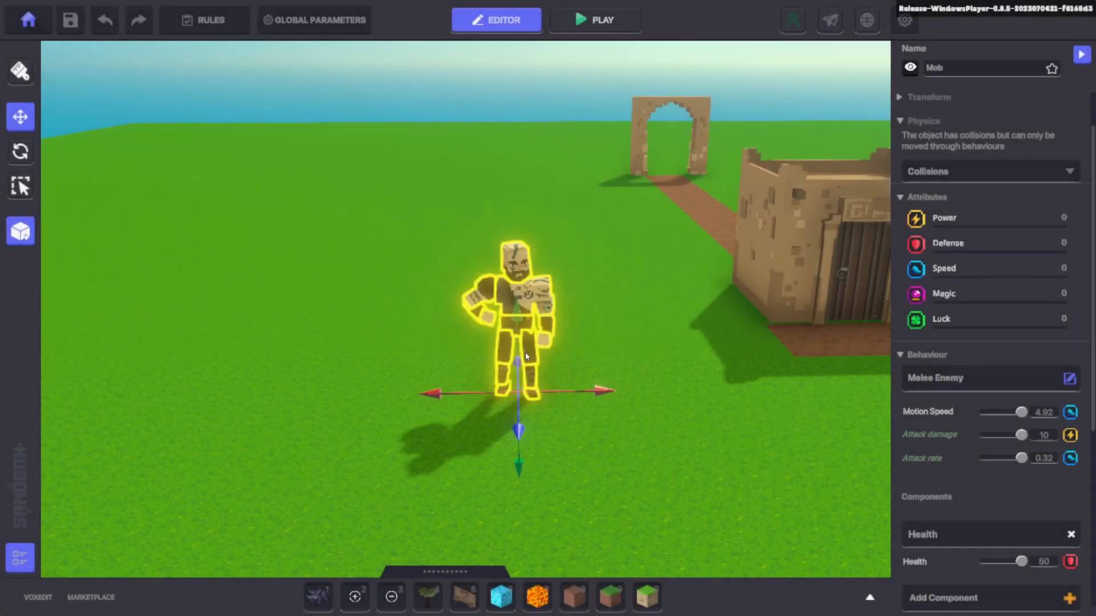
left_click(28, 225)
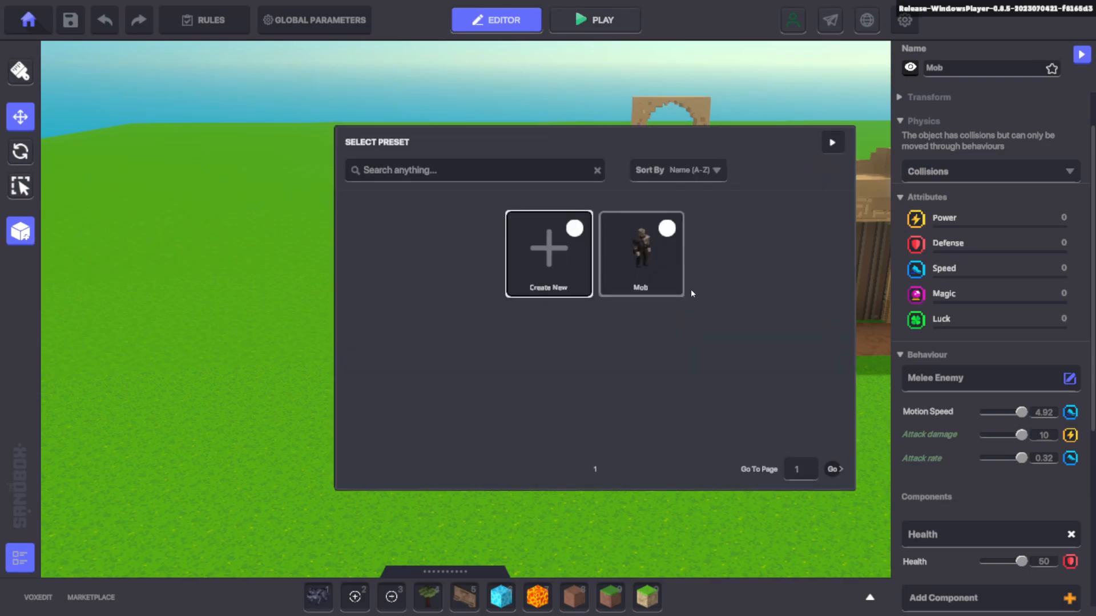
left_click(835, 141)
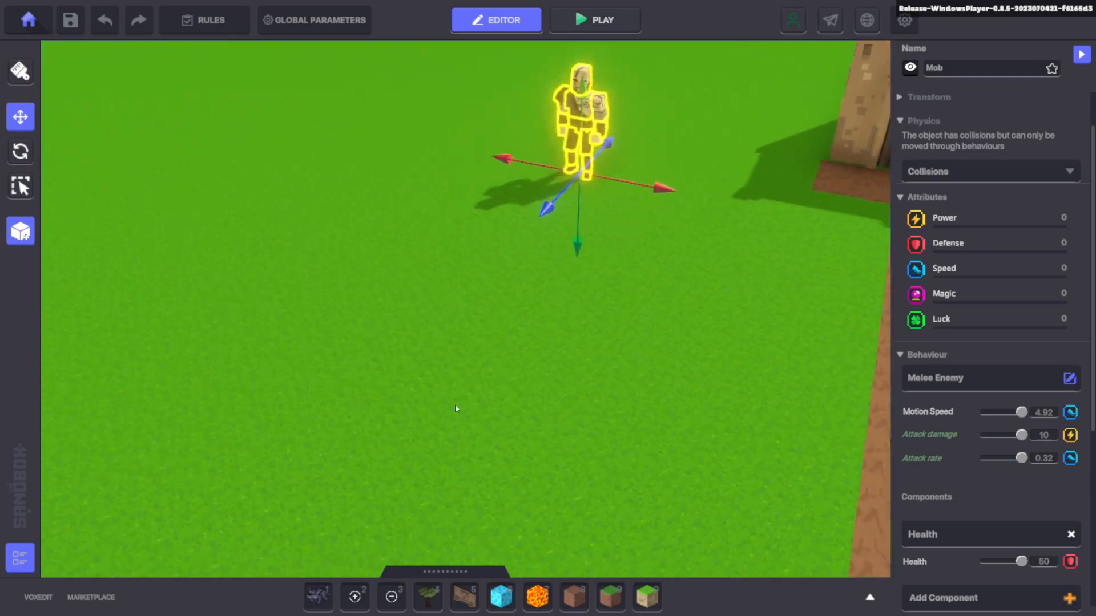
Step: Play test the barbarians' attack on the house by running around it, and return to the builder when the game ends
left_click(604, 19)
key("w")
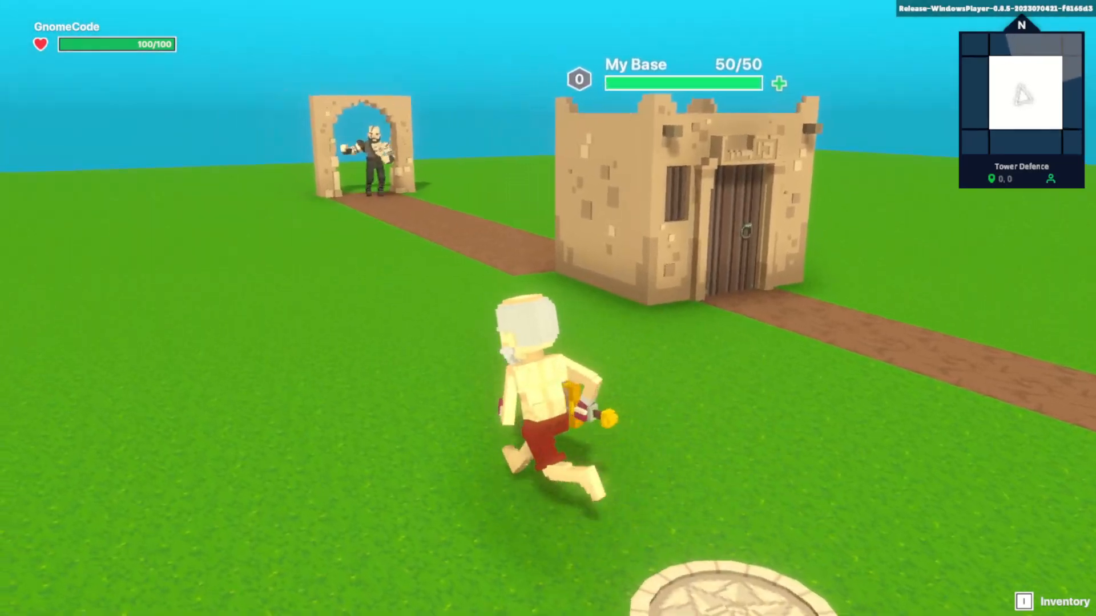
key("w")
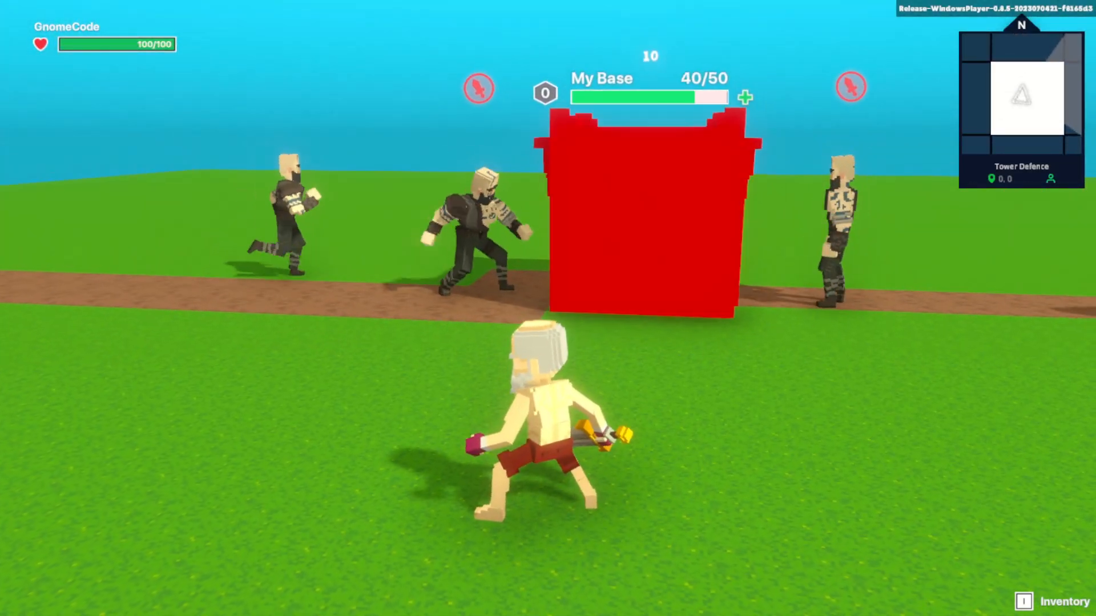
key("s")
key("a")
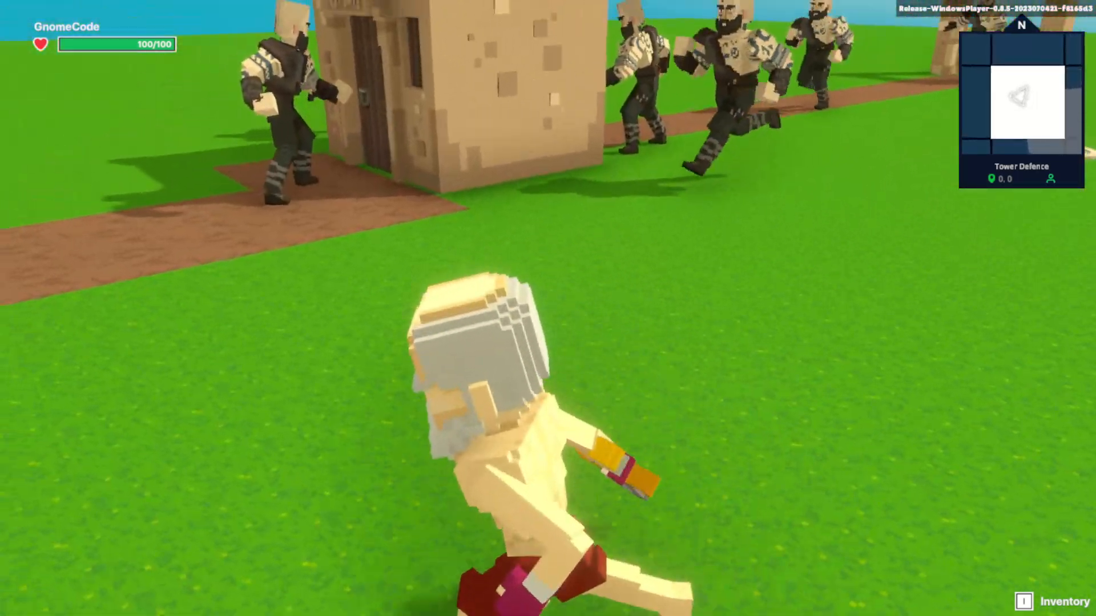
scroll(547, 308, "down", 5)
key("w")
key("d")
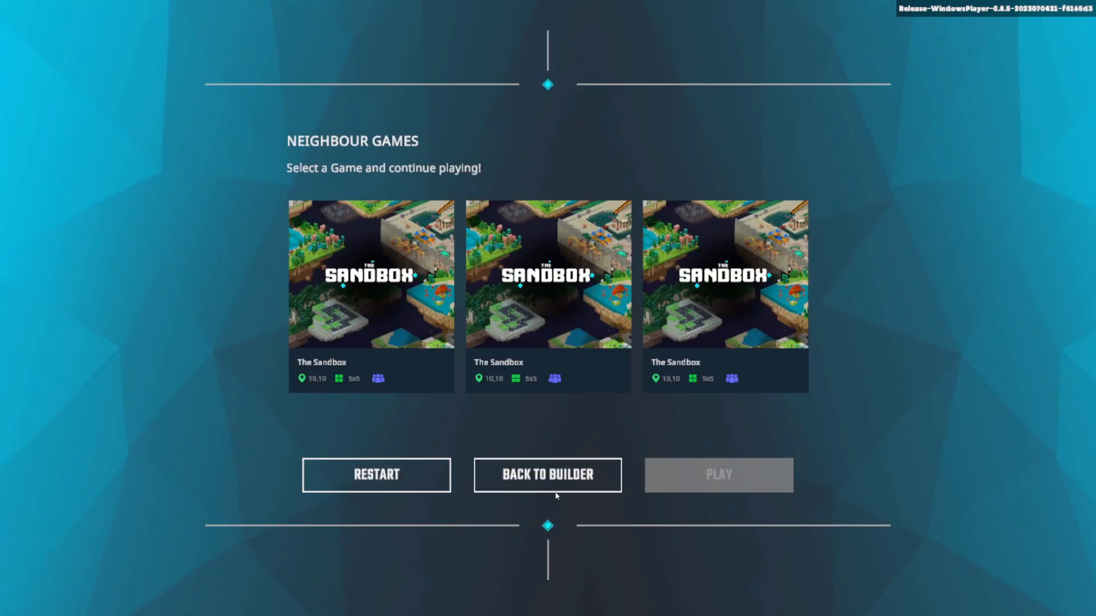
left_click(521, 484)
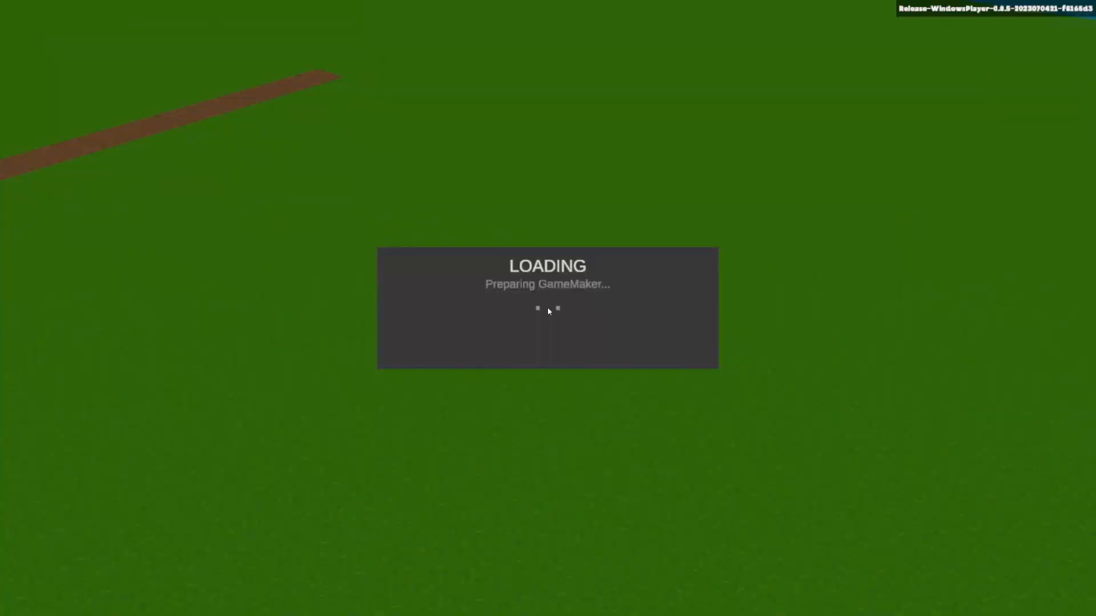
Step: Lower the barbarians' attack damage and start another play test, zoomed out on the house
left_click(547, 307)
left_click_drag(1022, 357, 990, 368)
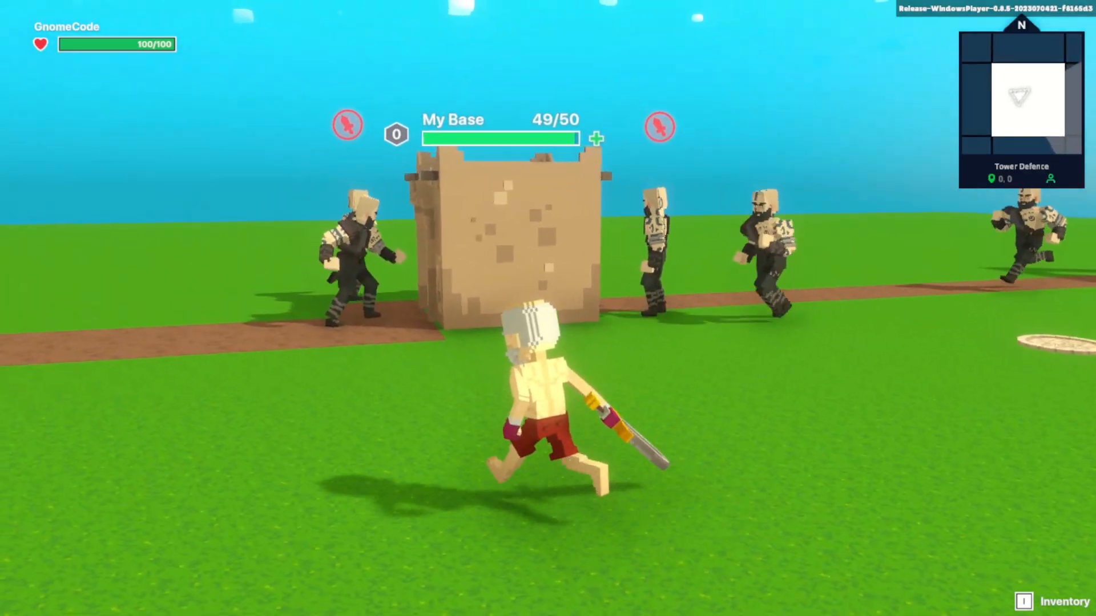
scroll(548, 308, "down", 5)
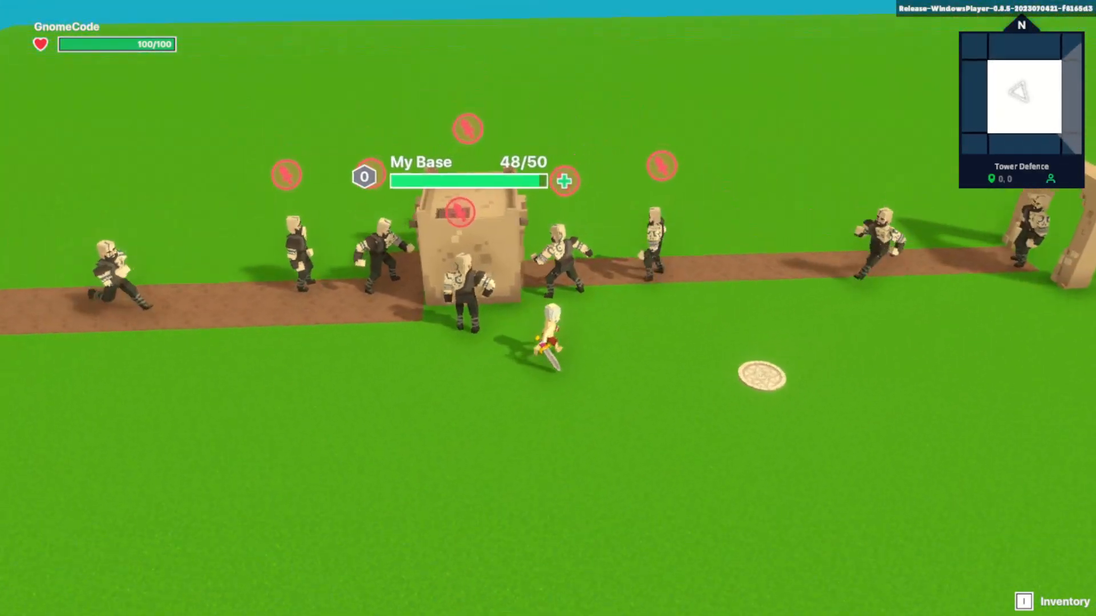
Step: Circle the house to observe how quickly the swarming barbarians wear down its health, and exit play mode
key("a")
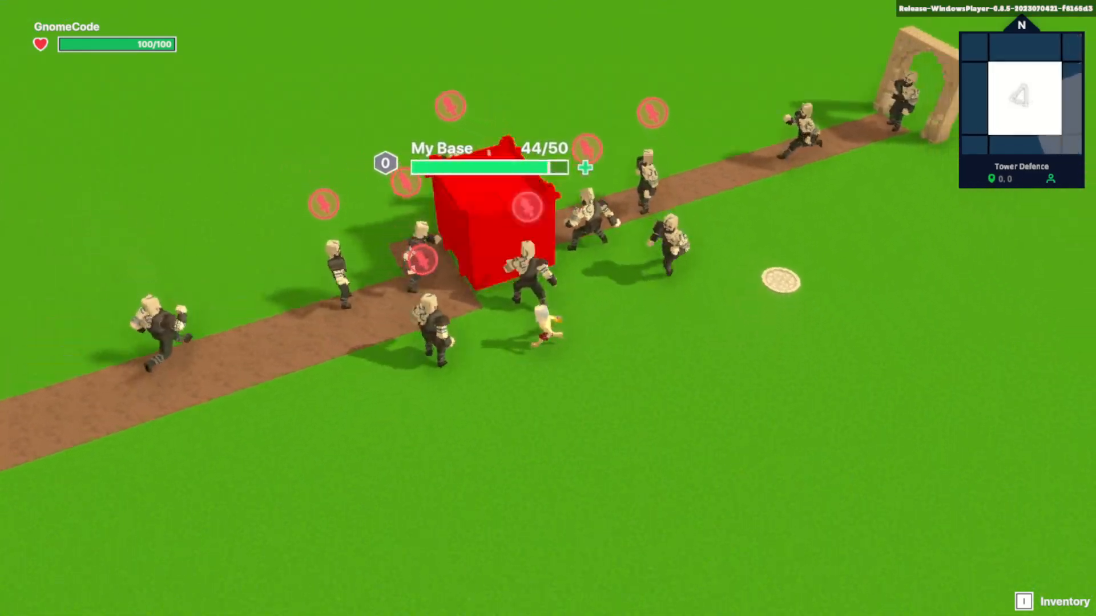
key("a")
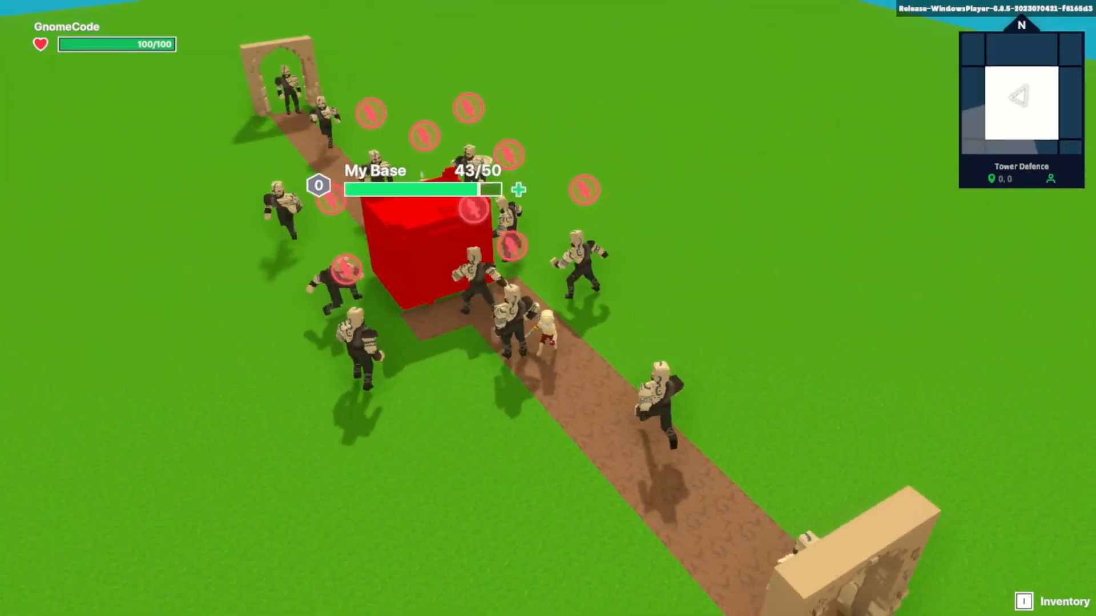
key("a")
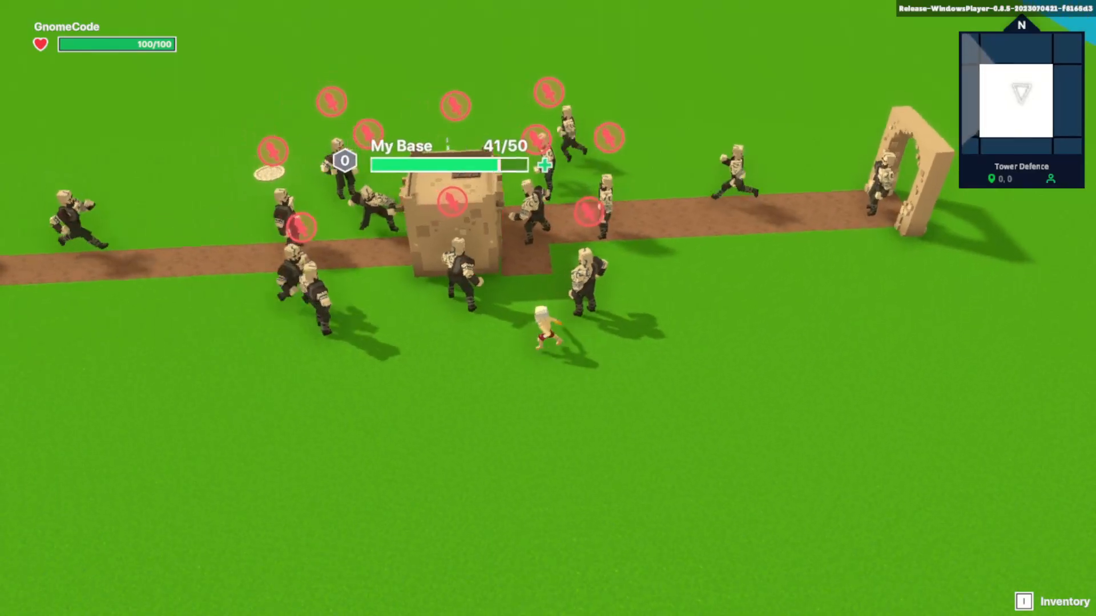
key("a")
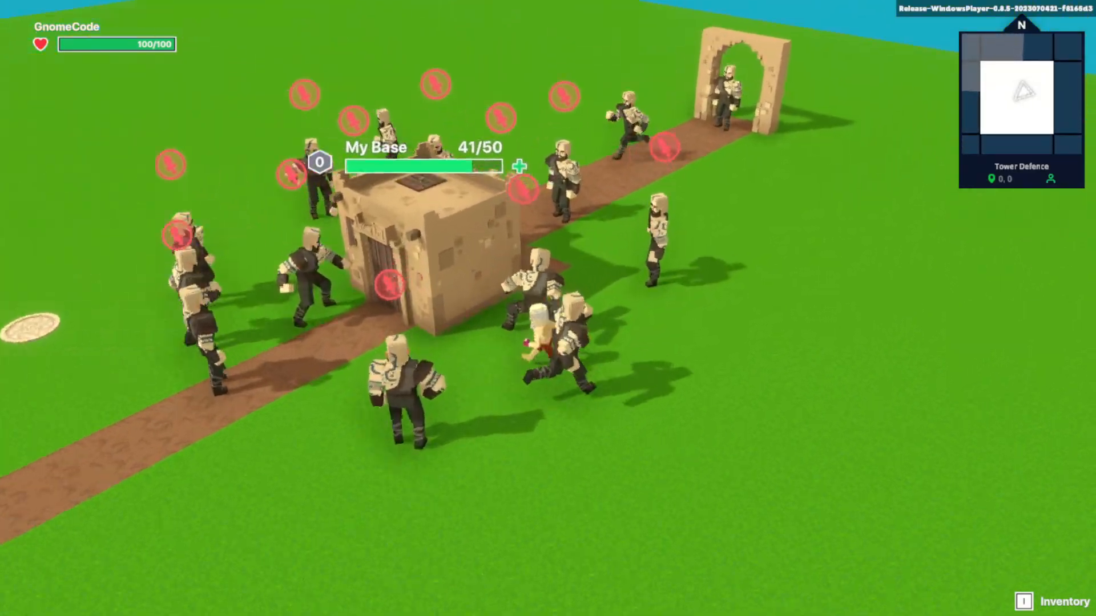
key("a")
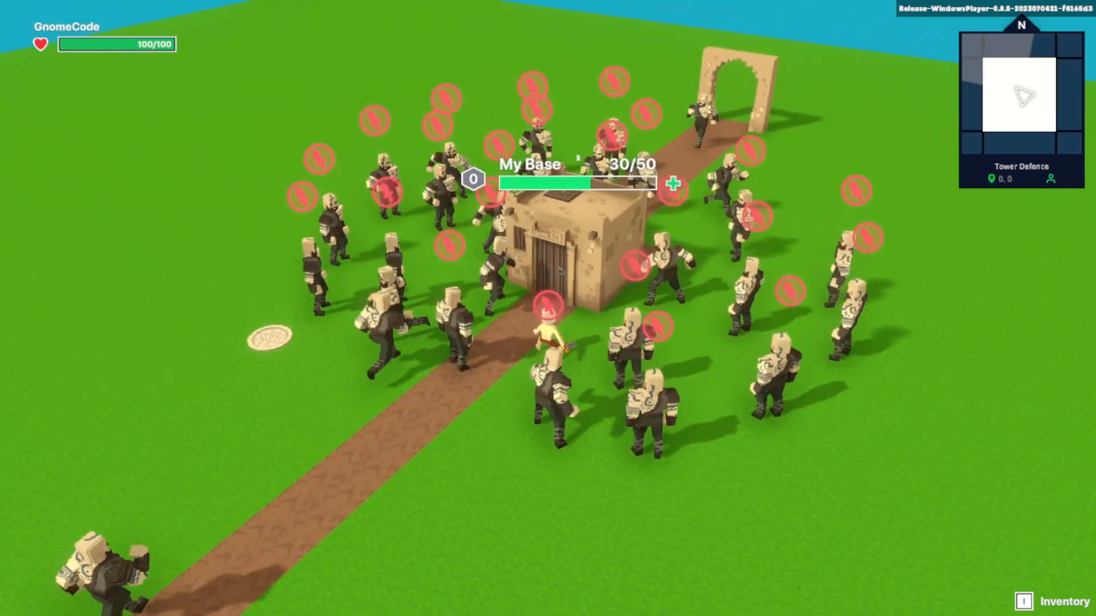
scroll(548, 308, "up", 3)
scroll(548, 308, "up", 3)
scroll(548, 308, "down", 2)
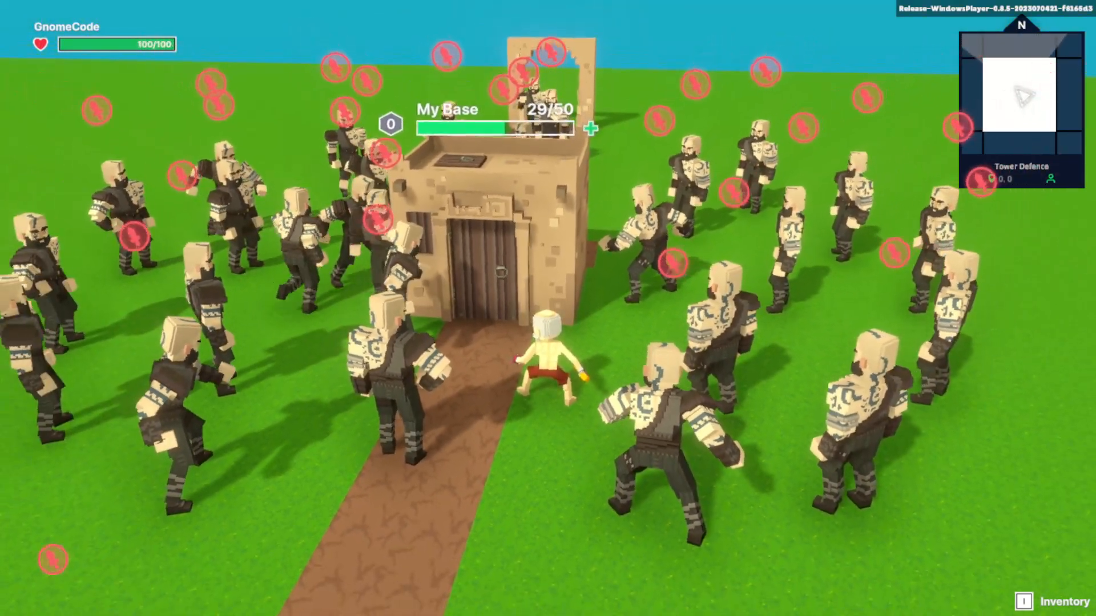
key("Escape")
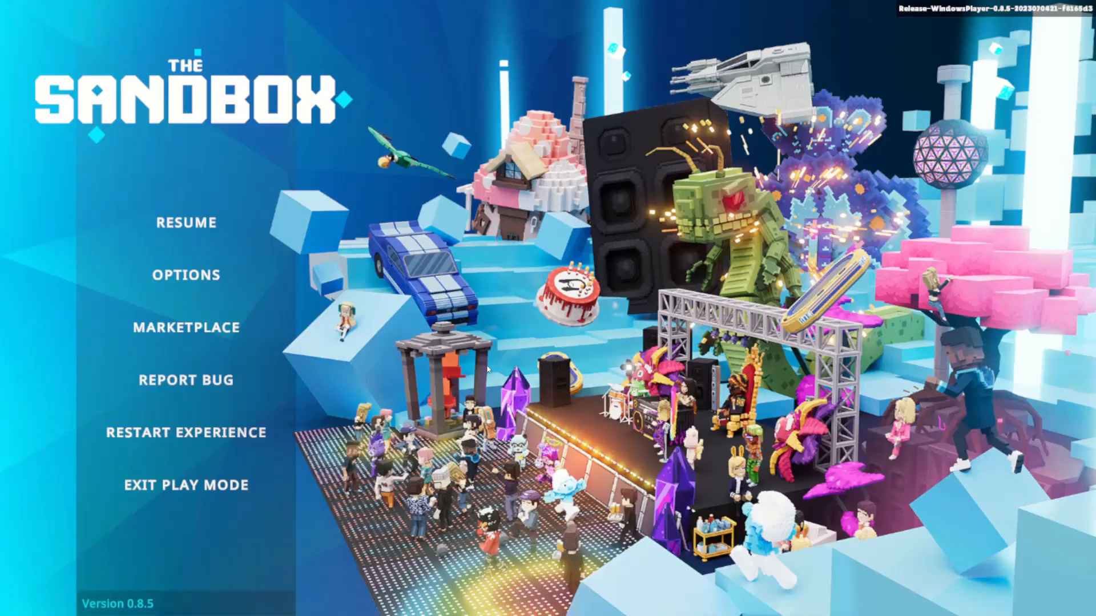
left_click(204, 489)
Step: Search the asset library for "stand" and place a Weapon Stand on the grass beside the house
left_click(445, 571)
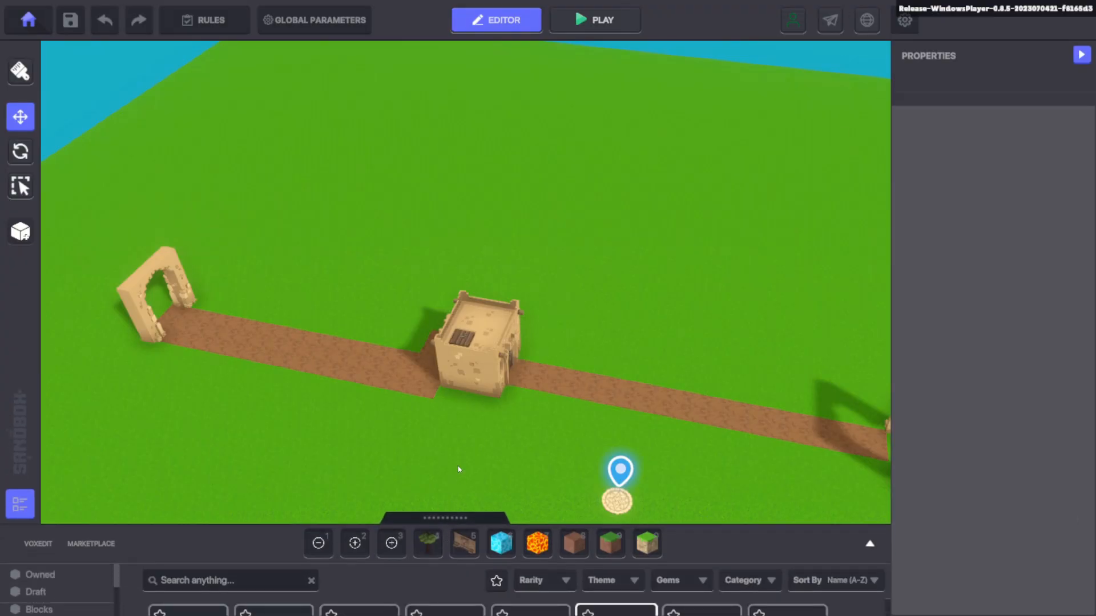
left_click(270, 502)
type("stall")
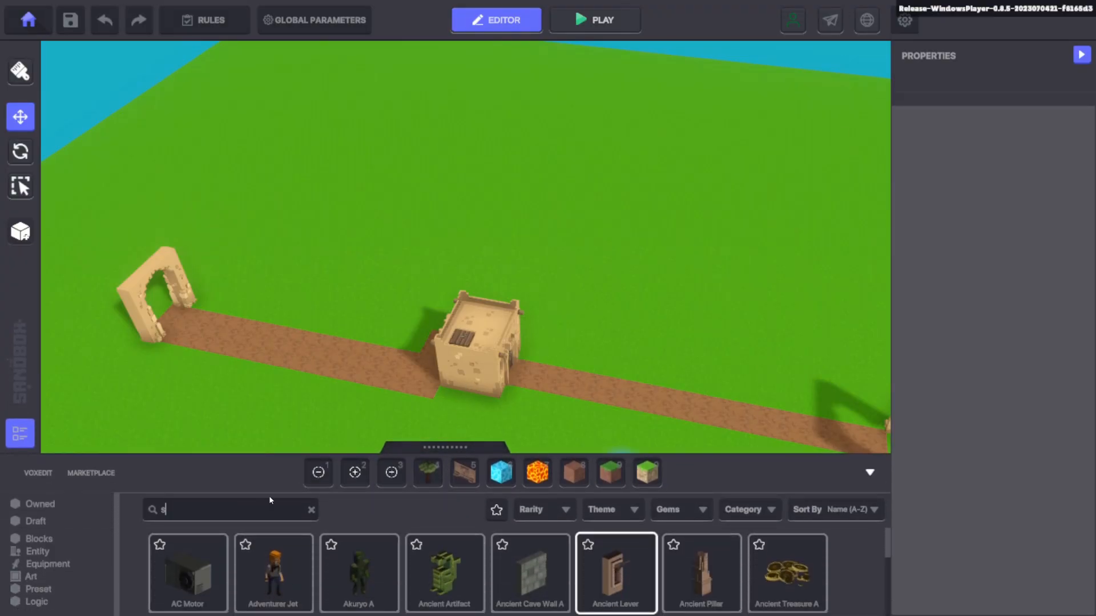
key("BackSpace")
key("BackSpace")
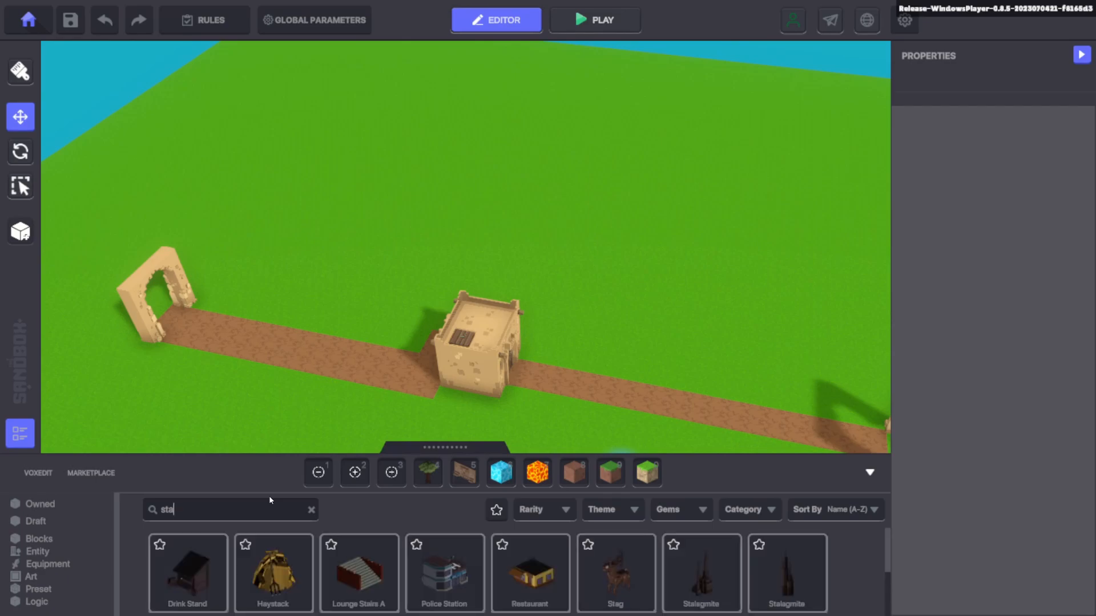
type("nd")
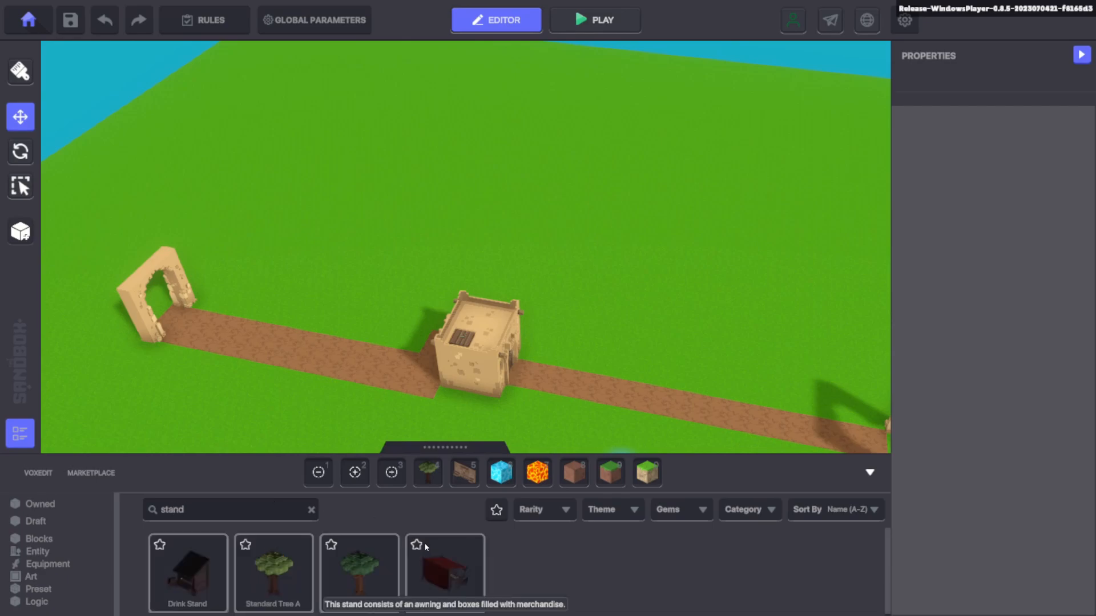
left_click(467, 575)
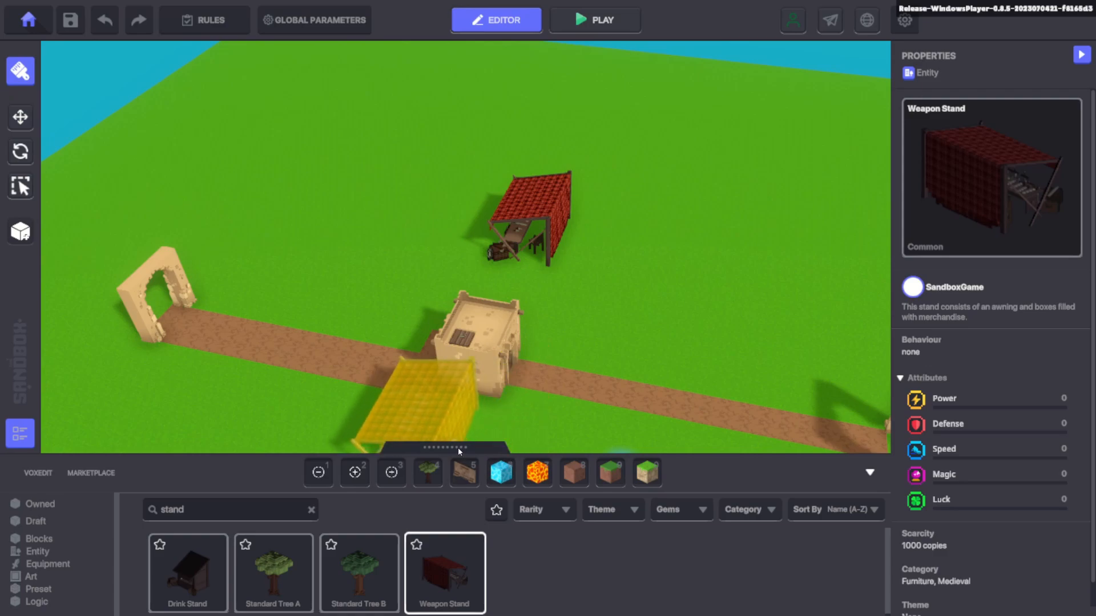
left_click_drag(458, 450, 458, 570)
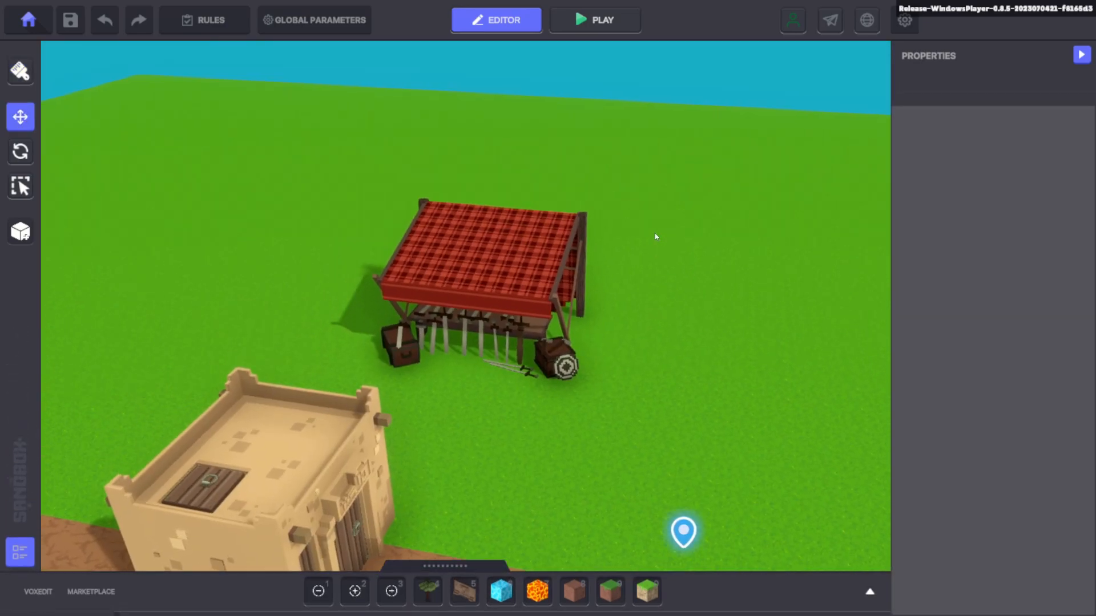
Step: Give the weapon stand the [SP] Asset Spawner behaviour with a spawn offset of x -10, y 0, z 10
left_click(491, 296)
scroll(924, 316, "down", 3)
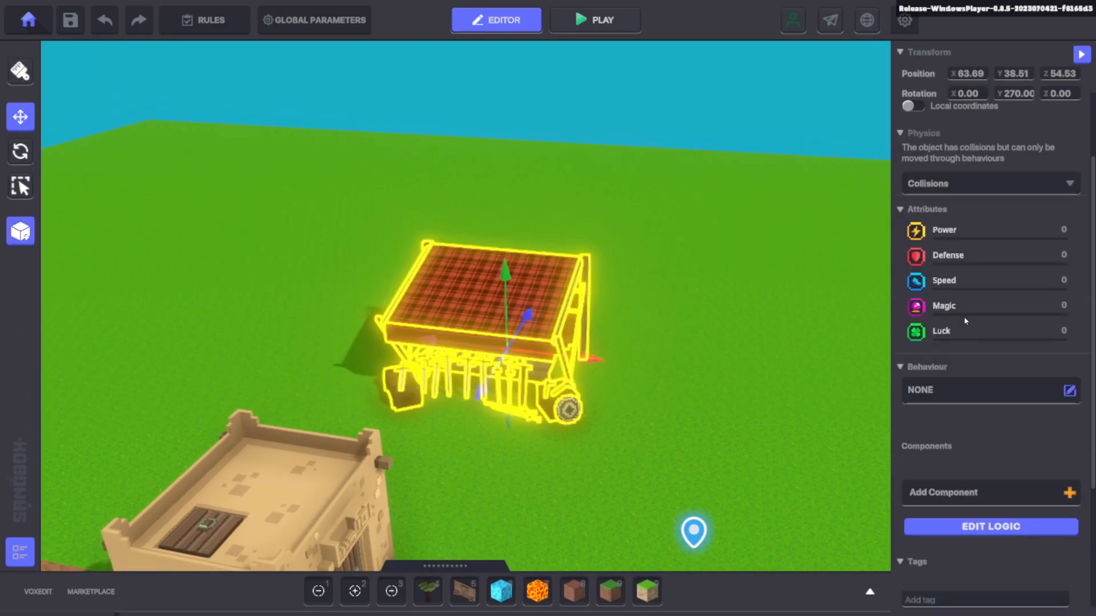
left_click(947, 394)
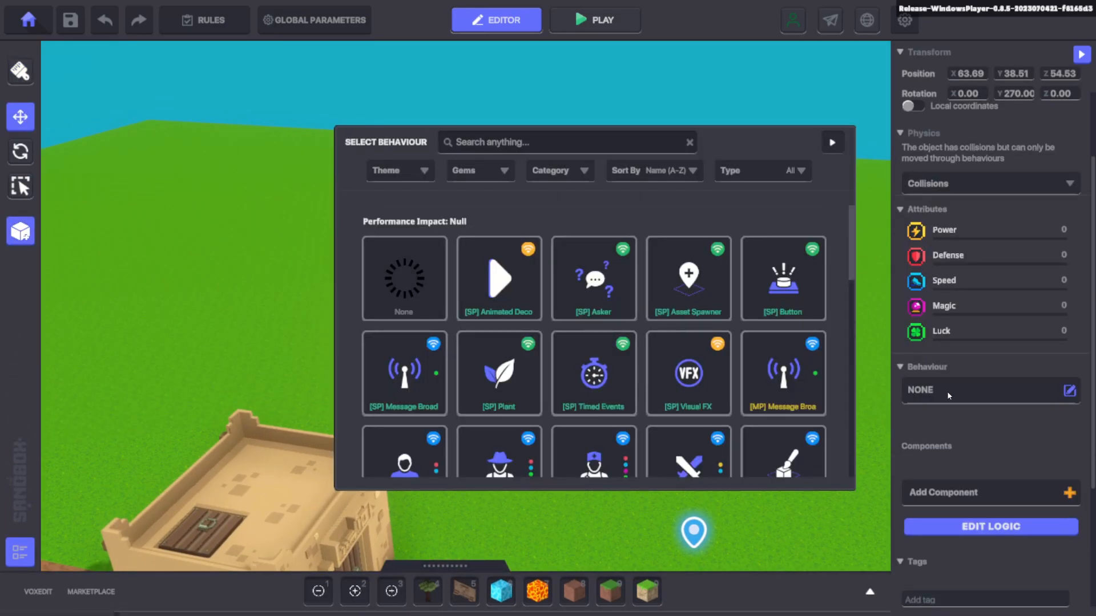
left_click(688, 285)
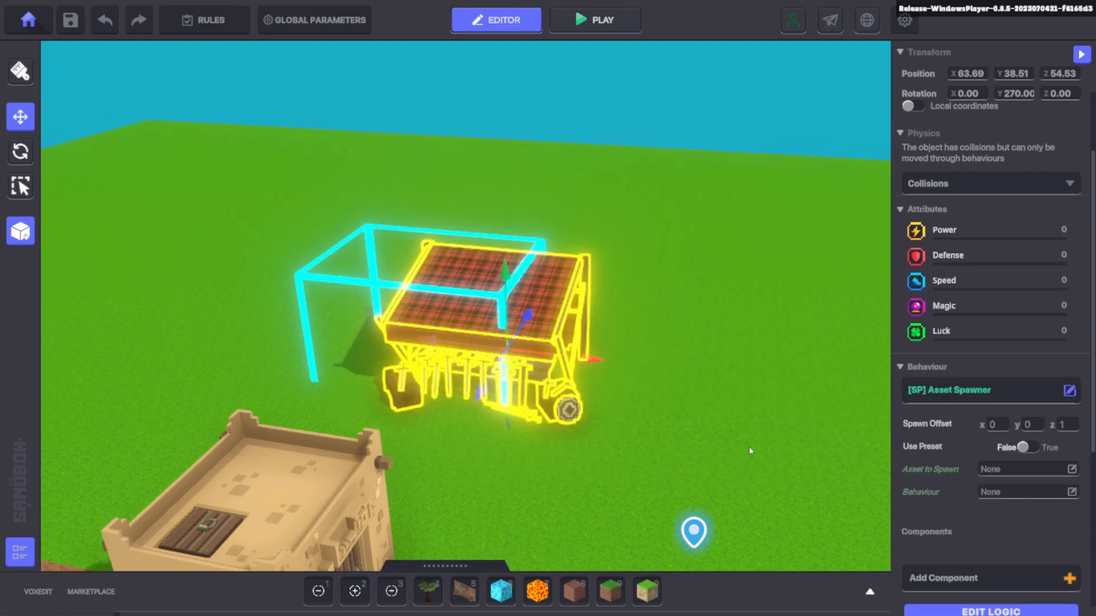
key("s")
right_click_drag(652, 349, 721, 384)
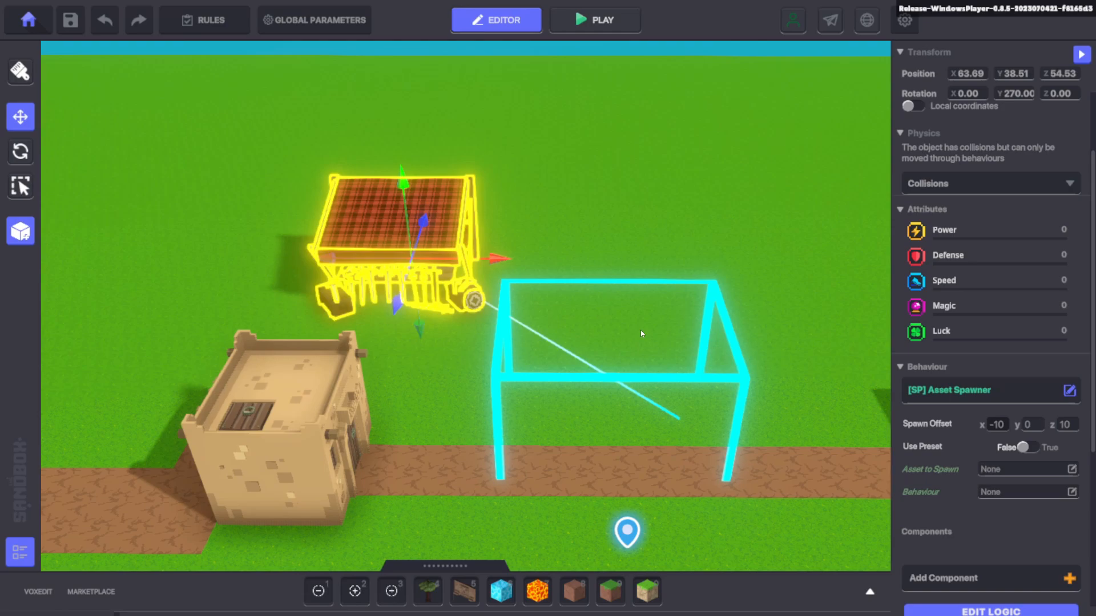
Step: Examine where the weapon stand's spawn area lies in relation to the house and the dirt path
key("s")
right_click_drag(640, 329, 650, 295)
key("w")
key("s")
key("a")
key("w")
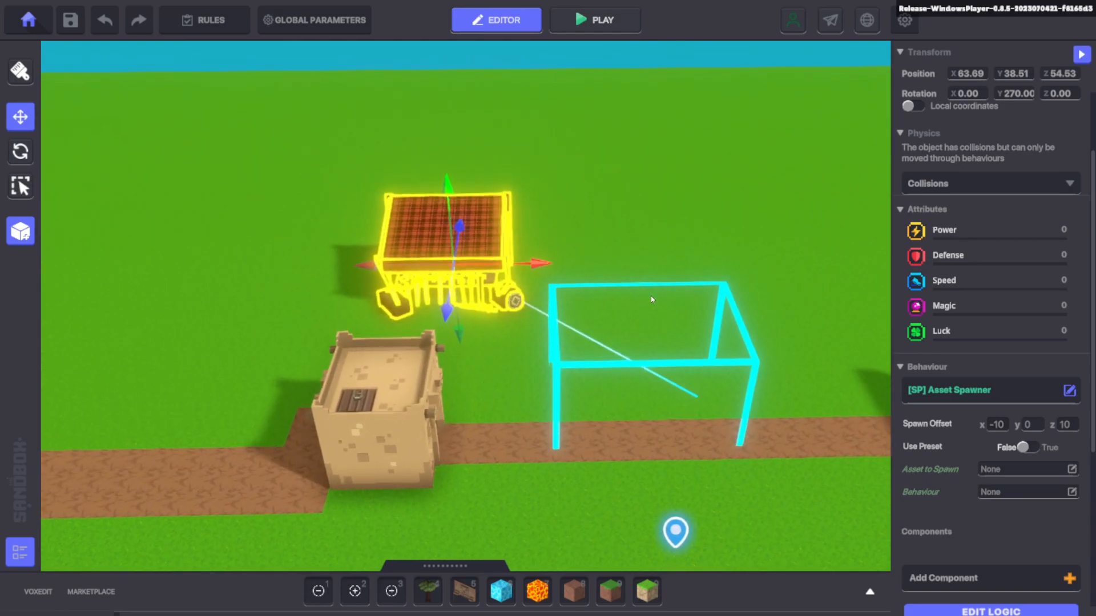
key("d")
key("s")
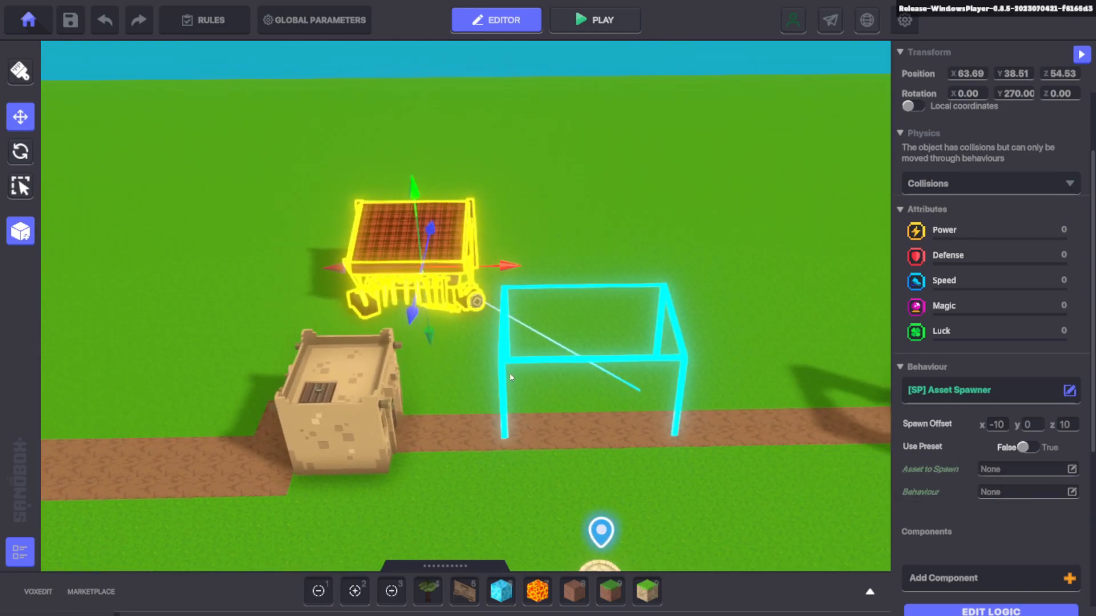
key("s")
key("a")
left_click_drag(391, 291, 547, 430)
left_click_drag(404, 365, 422, 358)
key("Delete")
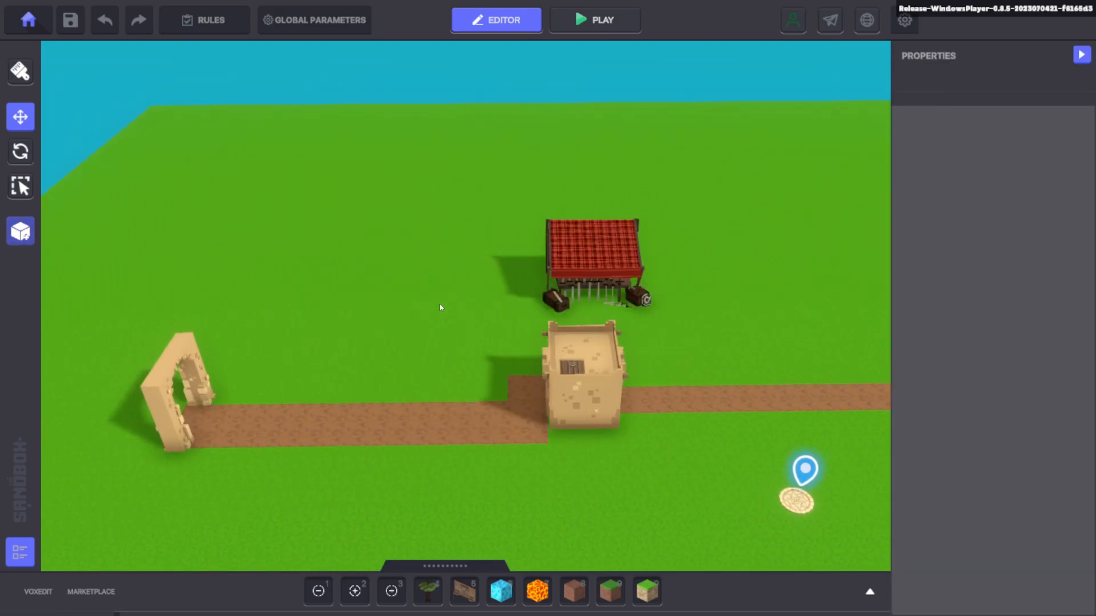
Step: Select the gnome on the grass, review its Soldier behaviour and Health component, and open its logic for editing
key("w")
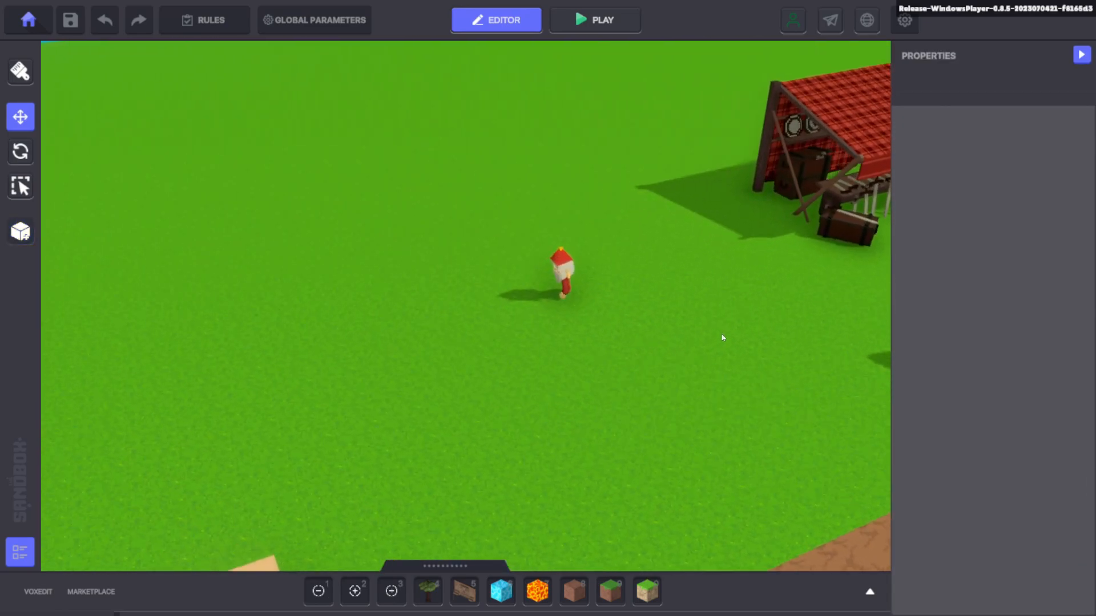
right_click_drag(721, 336, 913, 194)
key("w")
key("s")
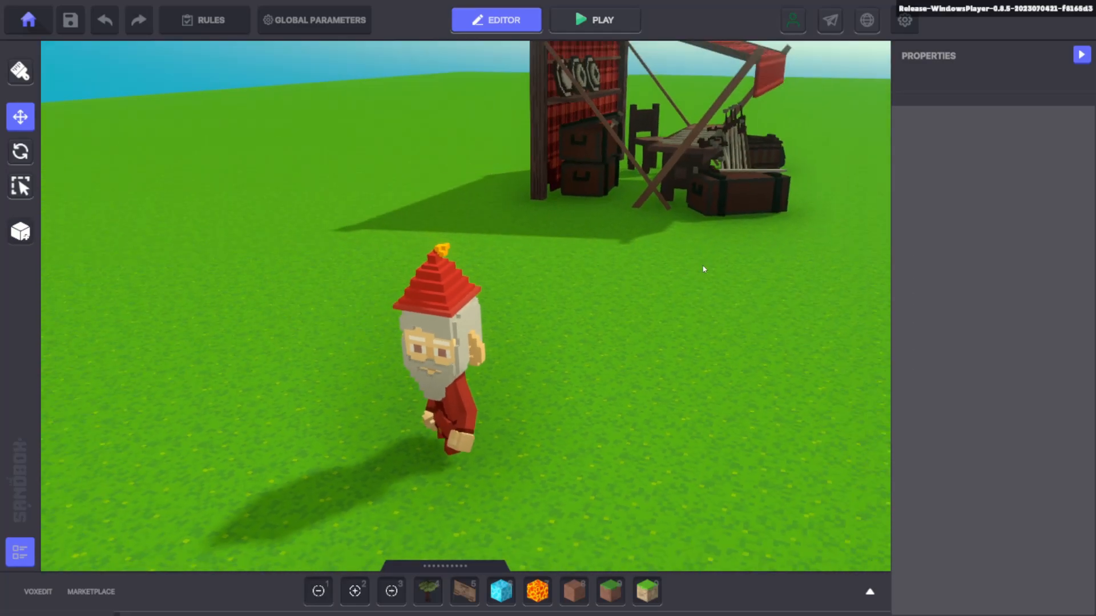
left_click(444, 342)
scroll(981, 368, "down", 3)
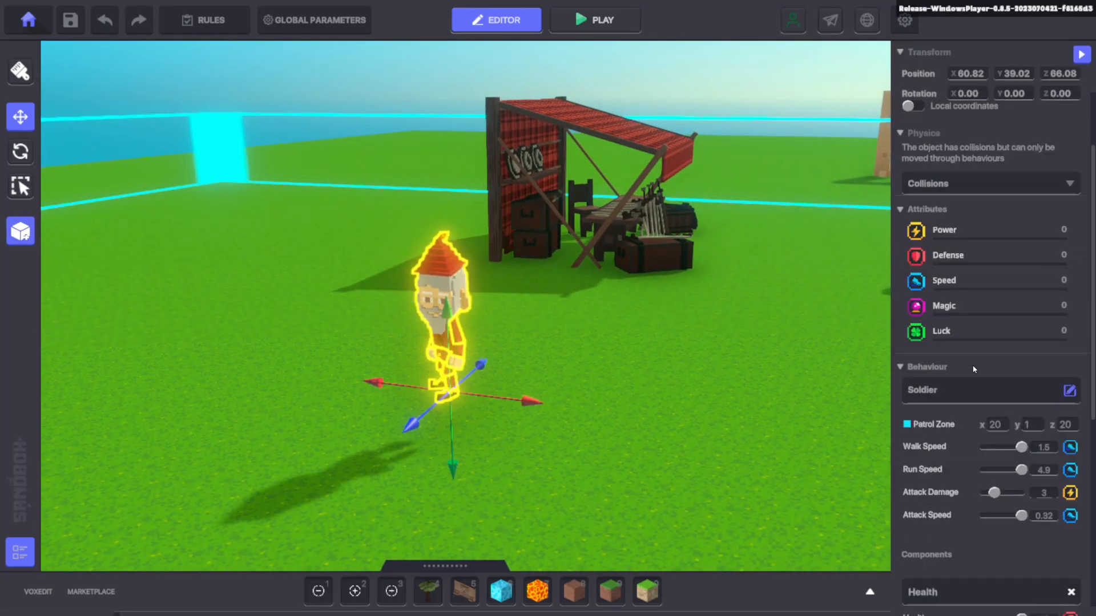
scroll(985, 351, "down", 4)
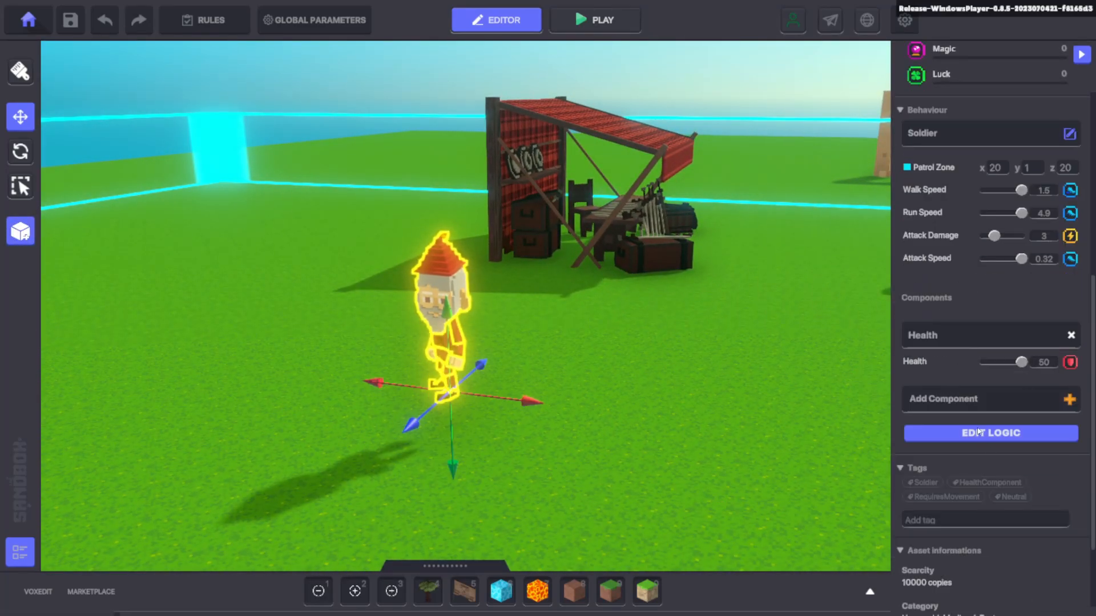
left_click(983, 434)
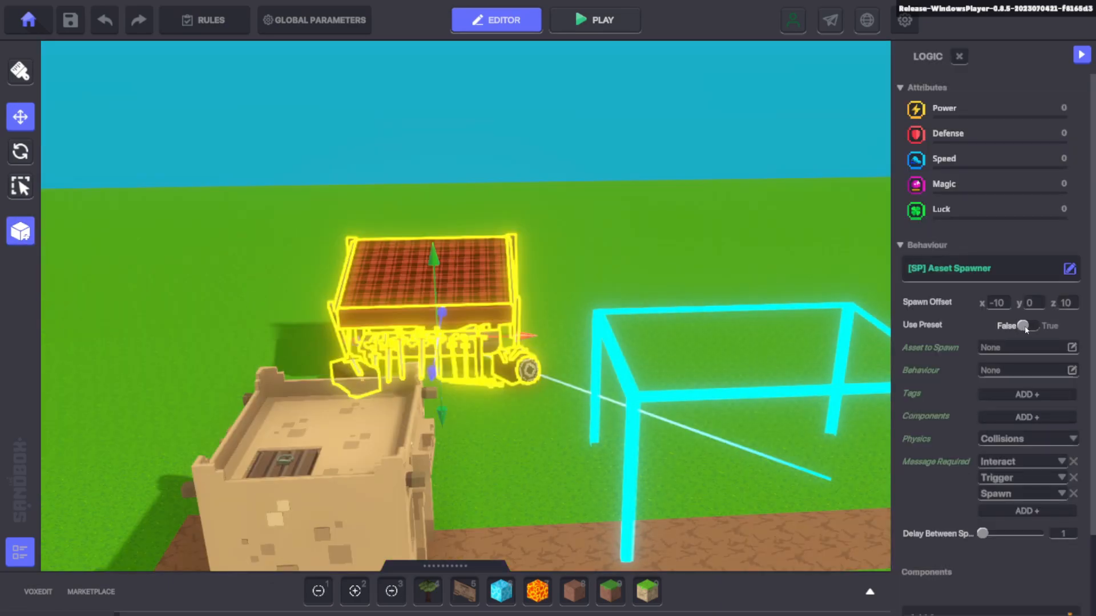
Step: Make the weapon stand's Asset Spawner use a preset and choose the Gnome preset
left_click(1025, 328)
left_click(1016, 350)
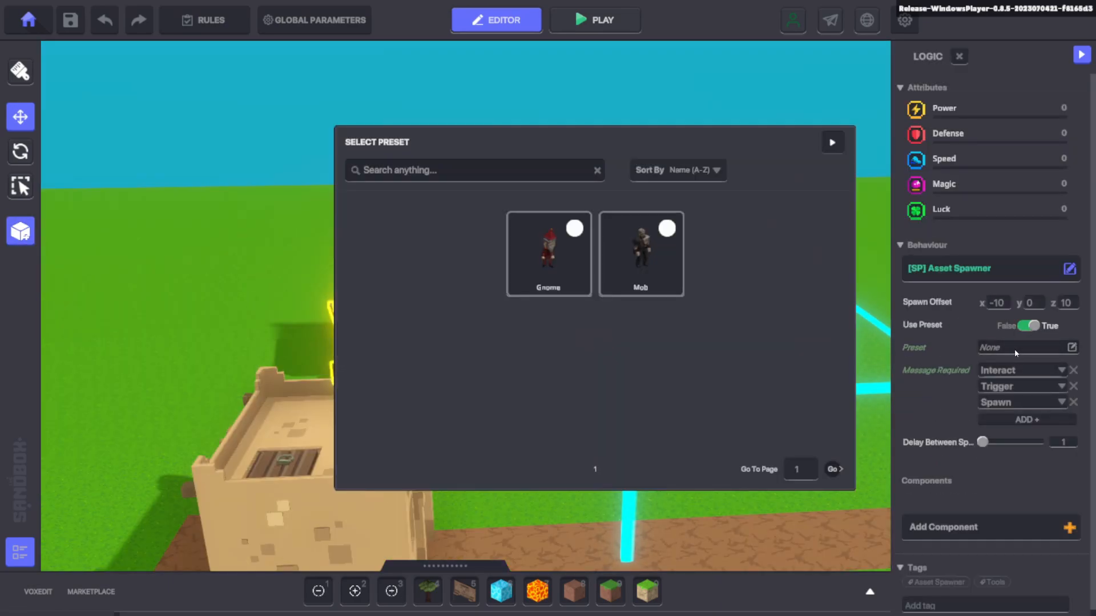
left_click(515, 284)
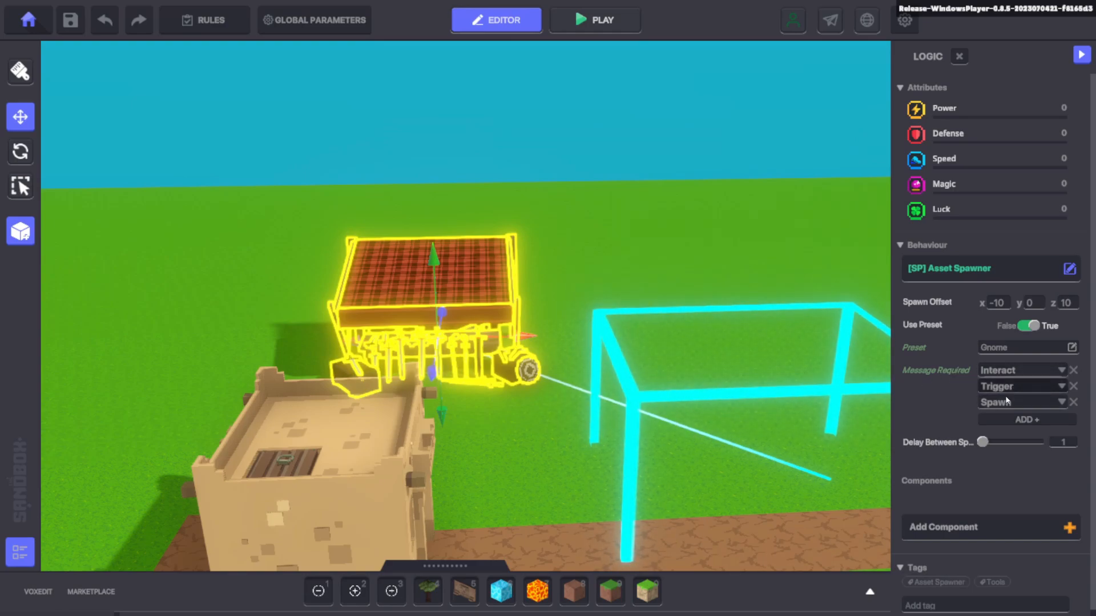
Step: Remove the spawner's Interact and Trigger messages and set its only required message to Spawn.Gnome
left_click(1075, 371)
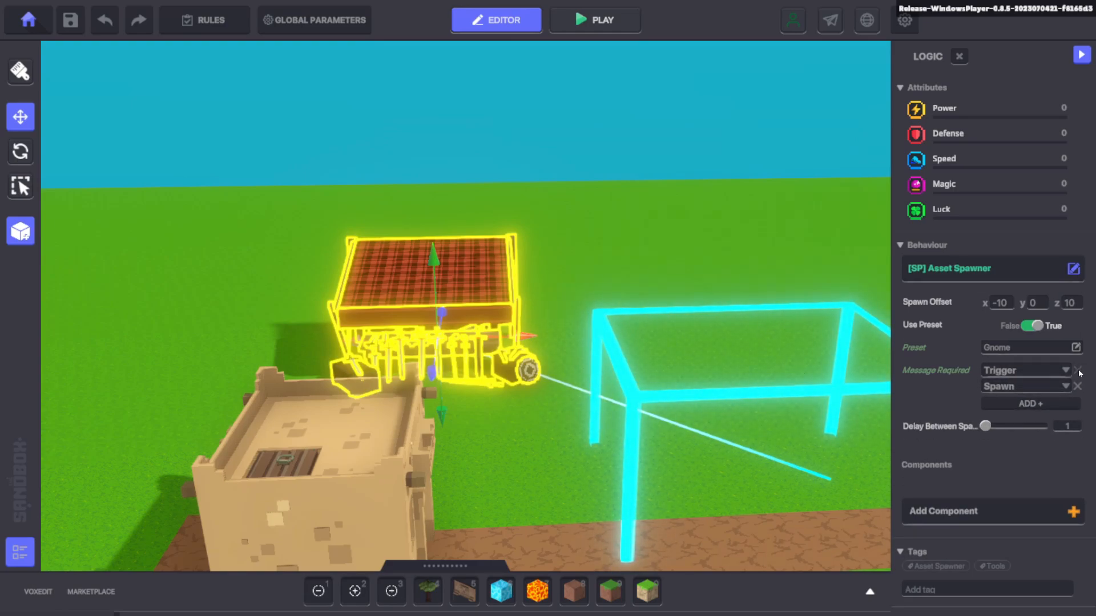
left_click(1078, 371)
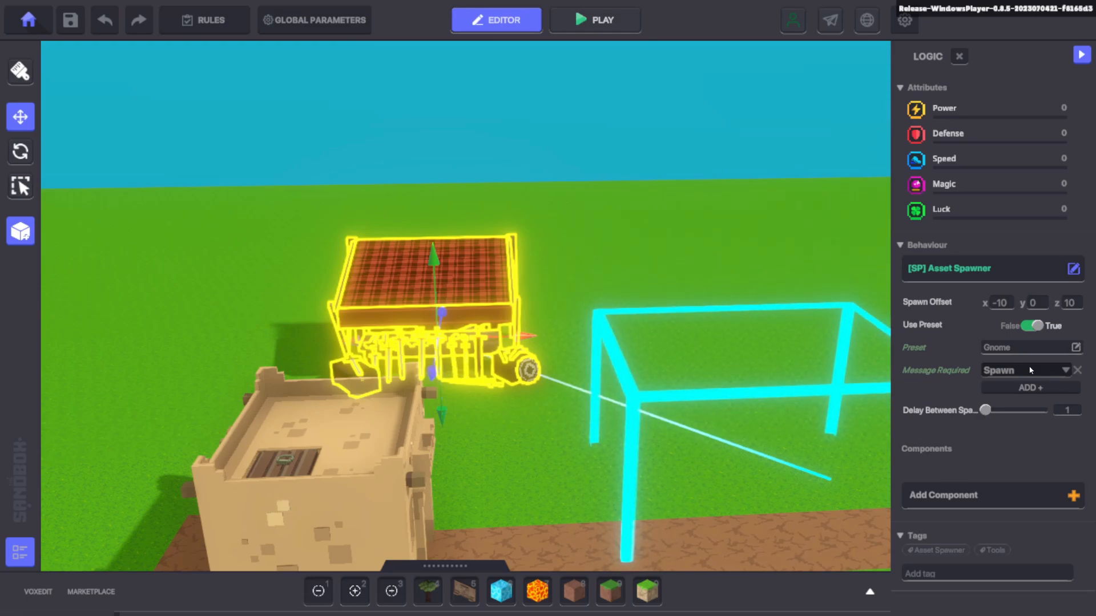
type("S")
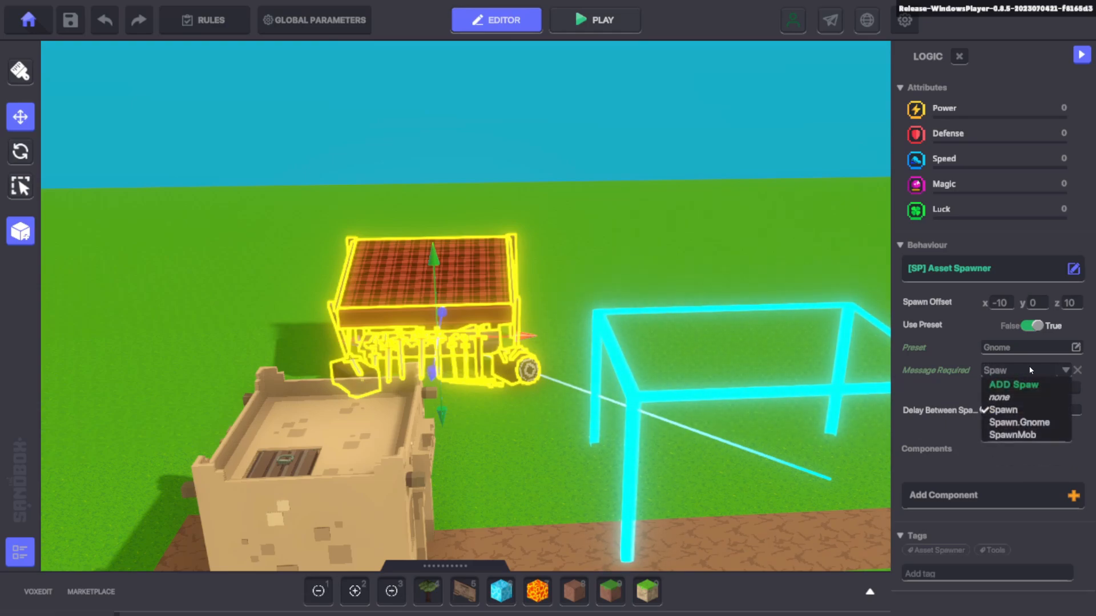
left_click(1019, 423)
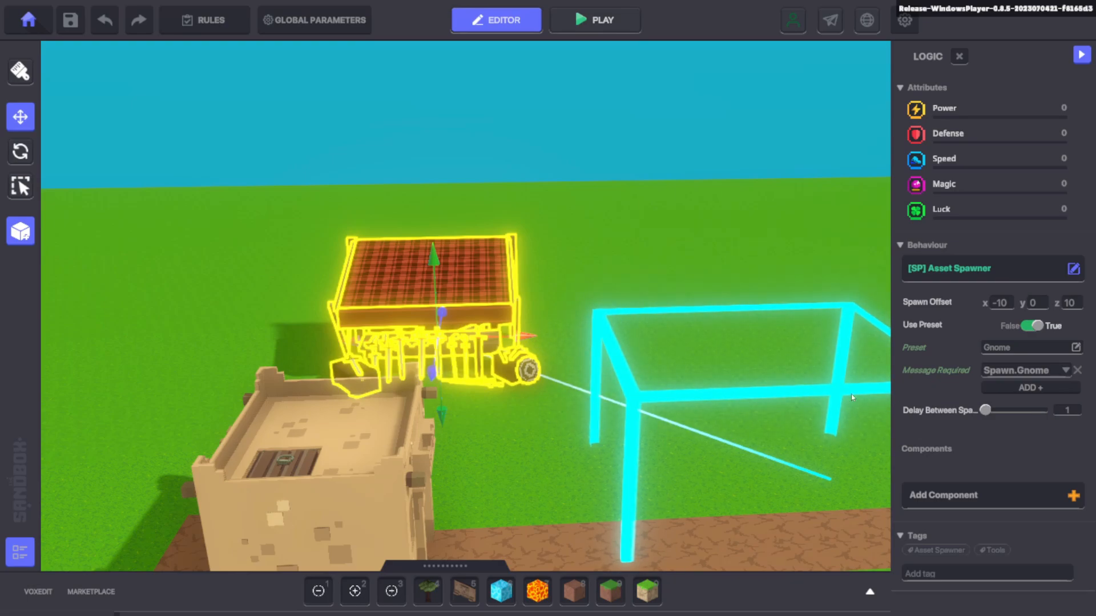
left_click(592, 290)
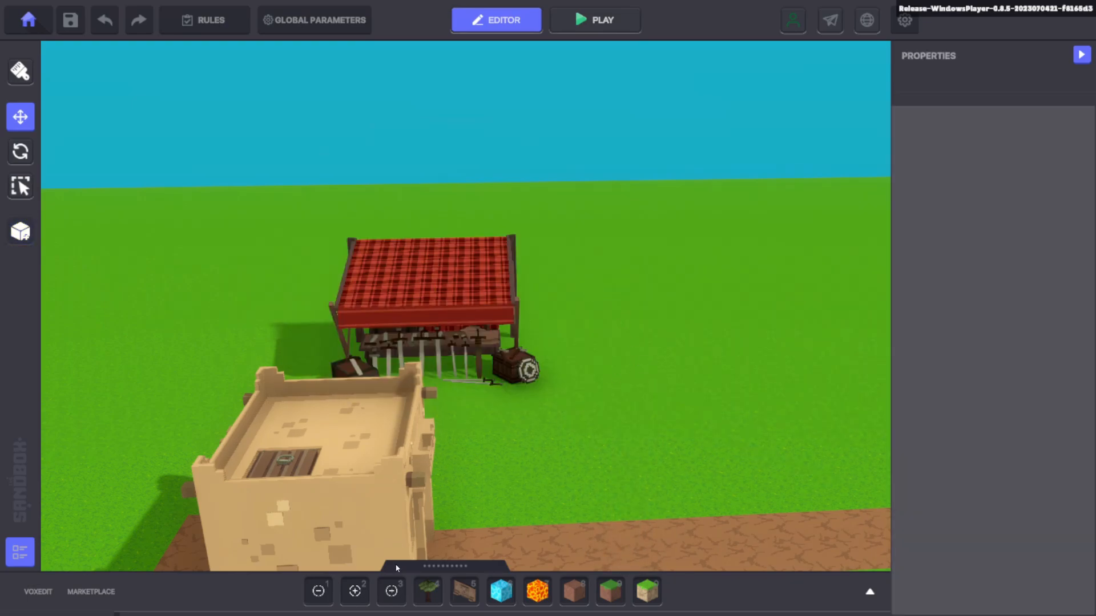
Step: Search the asset library for "leve" and place an Ancient Lever on the grass beside the weapon stand
left_click_drag(396, 567, 355, 409)
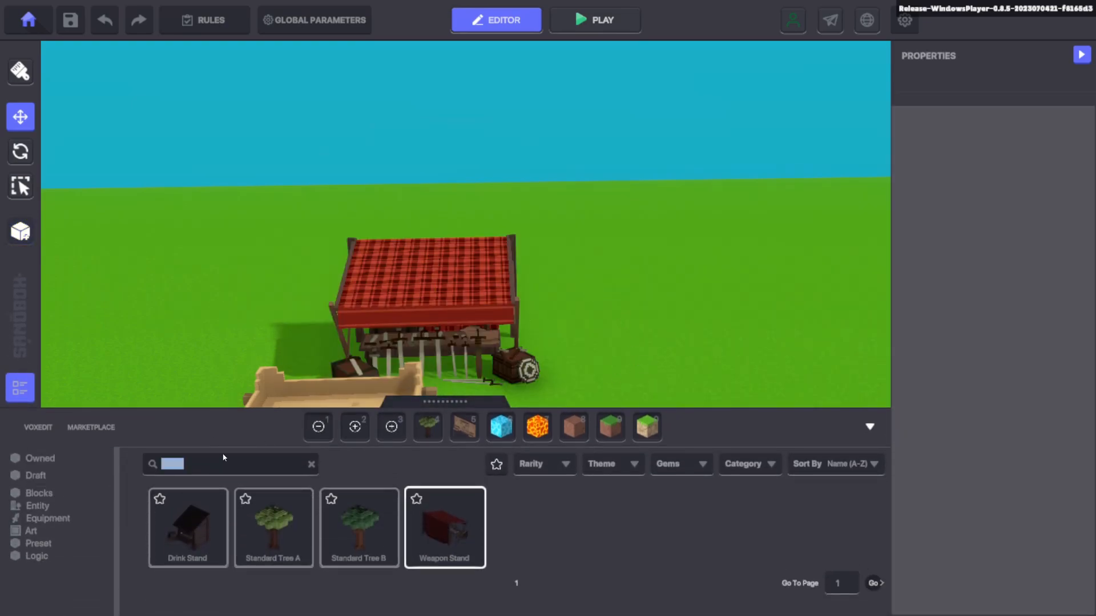
type("leve")
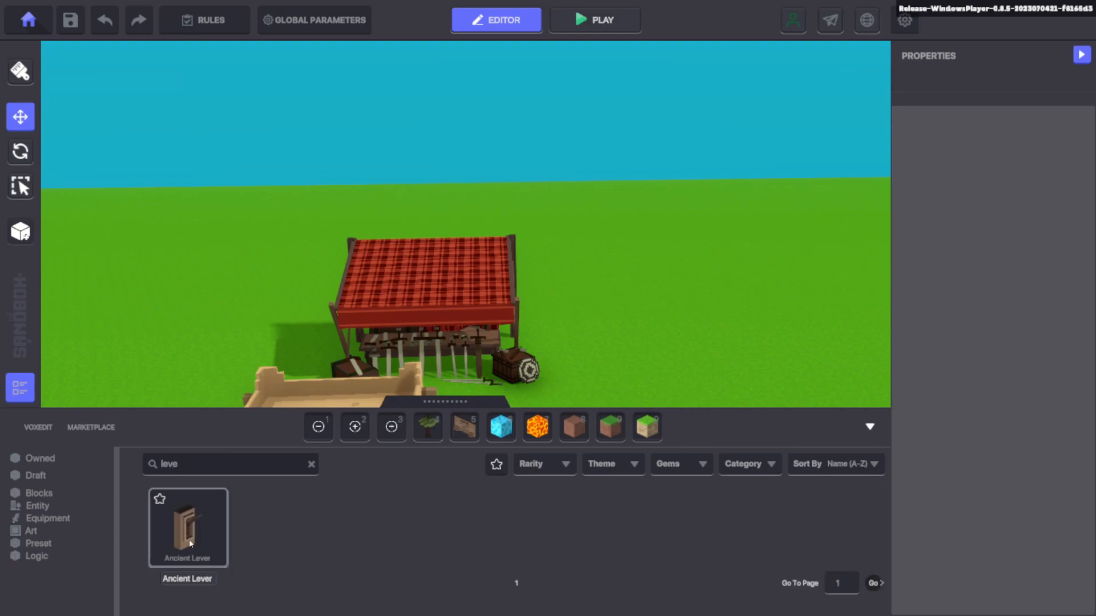
left_click(190, 541)
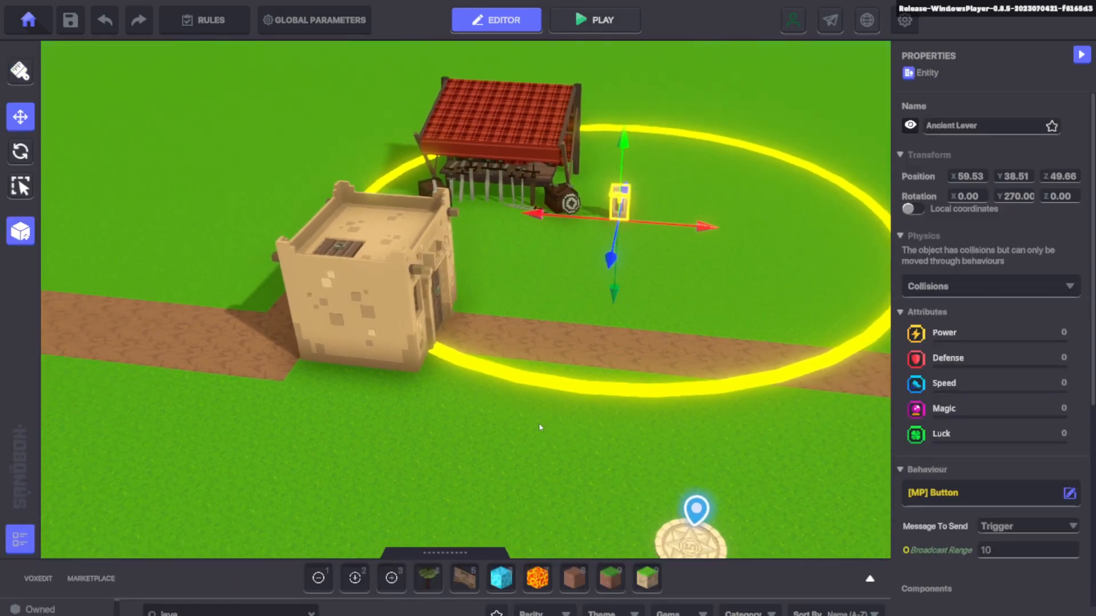
right_click_drag(538, 425, 630, 406)
key("s")
Step: Open the Ancient Lever's logic and set its Message To Send to the message that spawns gnomes
scroll(990, 374, "down", 3)
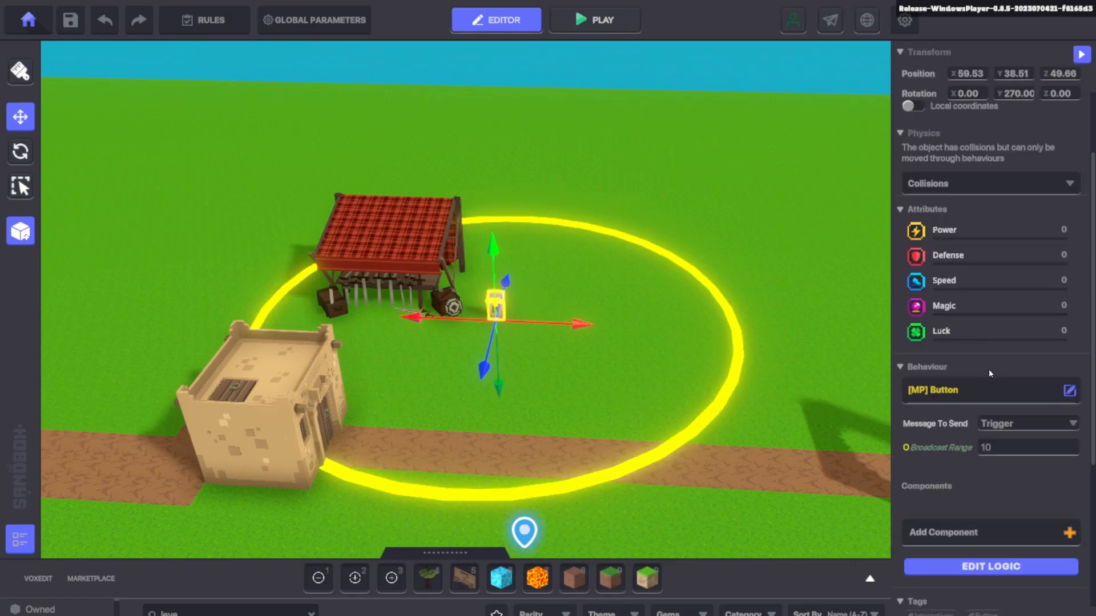
scroll(989, 373, "down", 3)
left_click(995, 467)
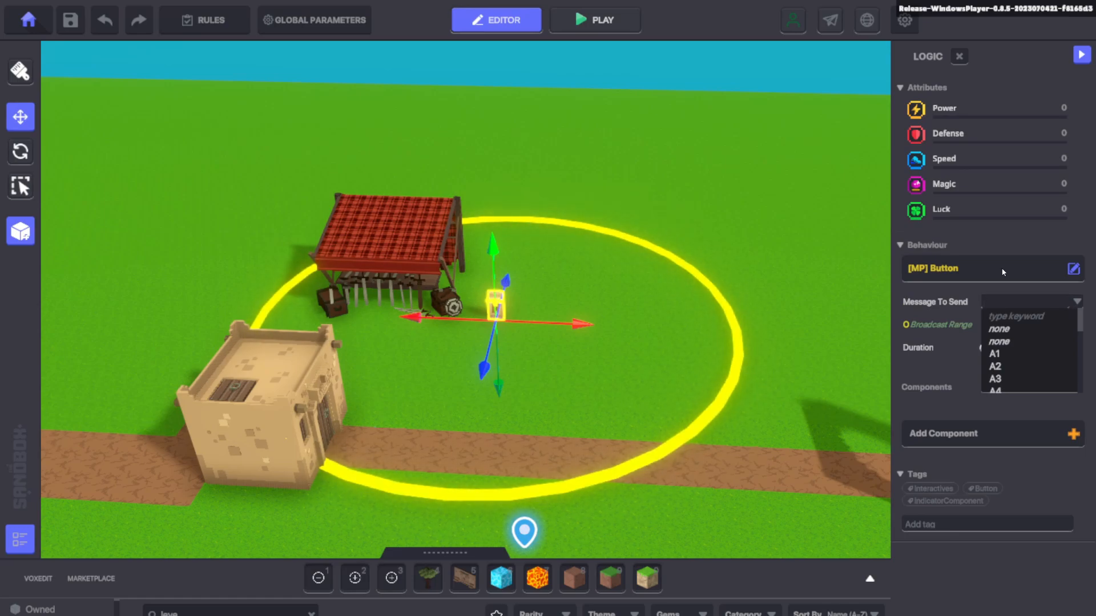
type("Paw")
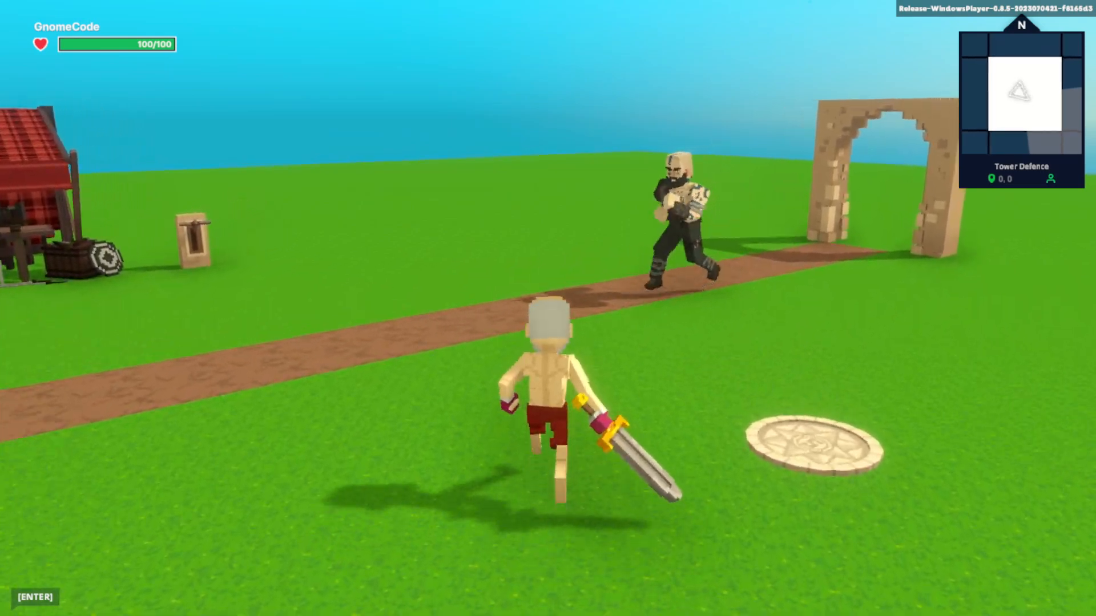
Step: In a play test, run to the lever beside the weapon stand and use it to spawn a gnome
key("d")
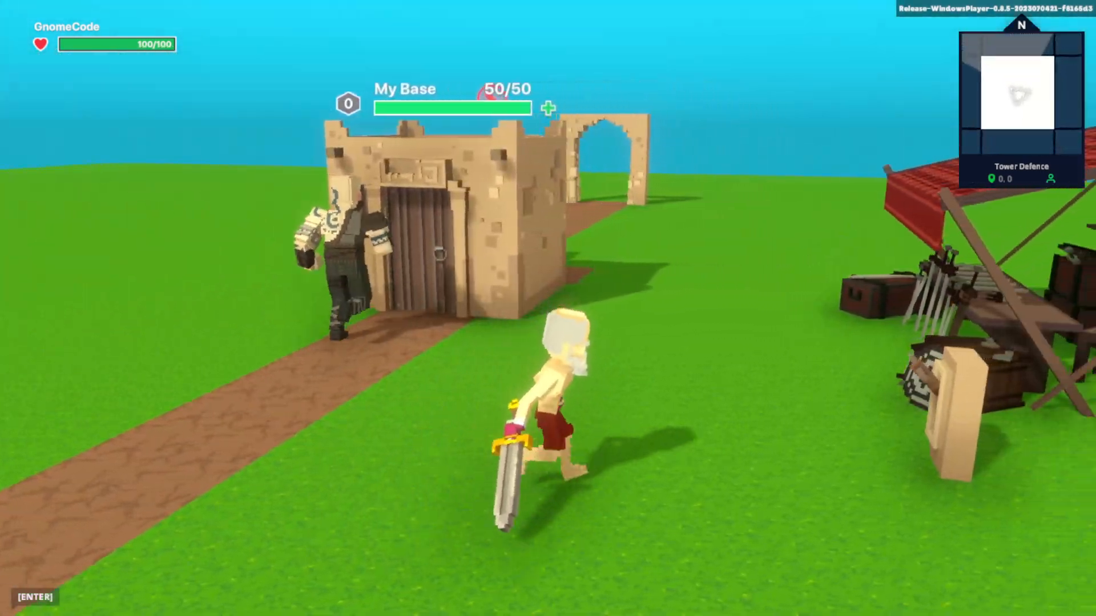
key("w")
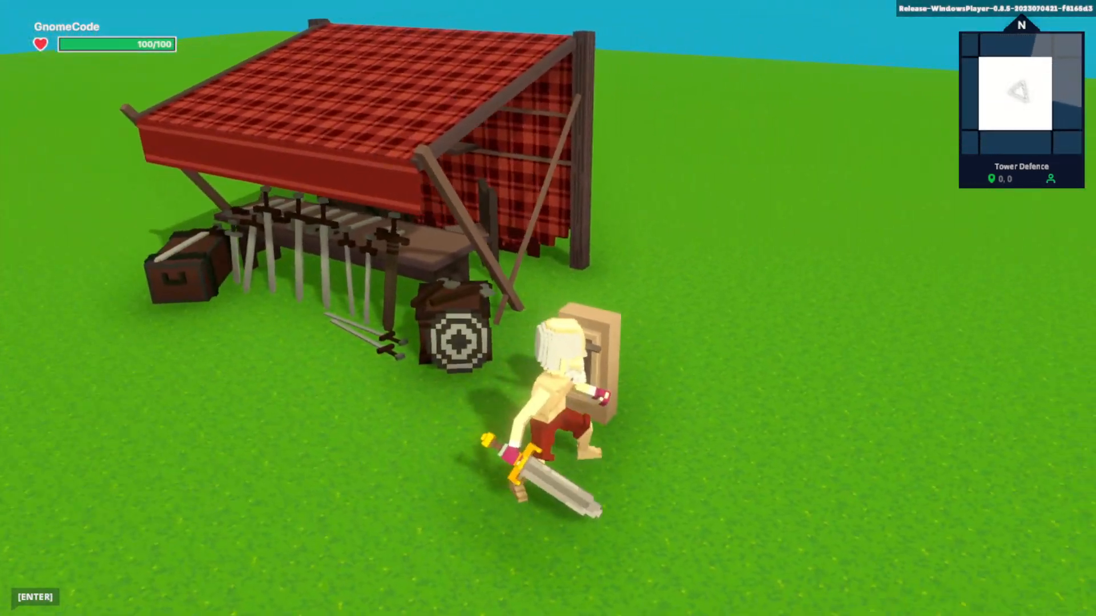
key("a")
key("d")
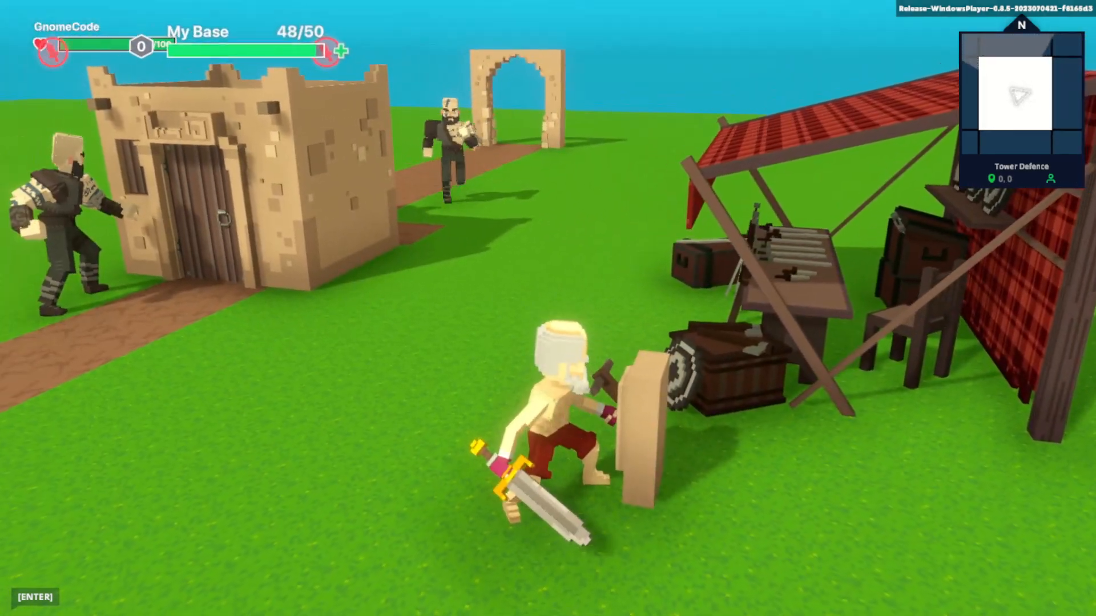
key("a")
key("w")
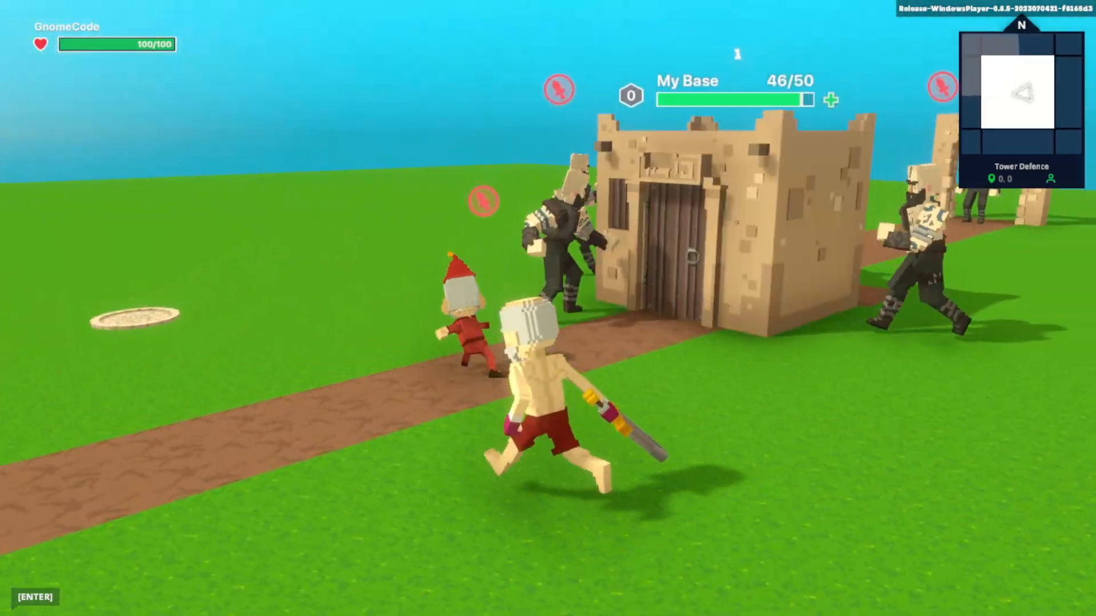
Step: Spawn more gnomes at the lever and run around the house to watch them fight the barbarians
key("d")
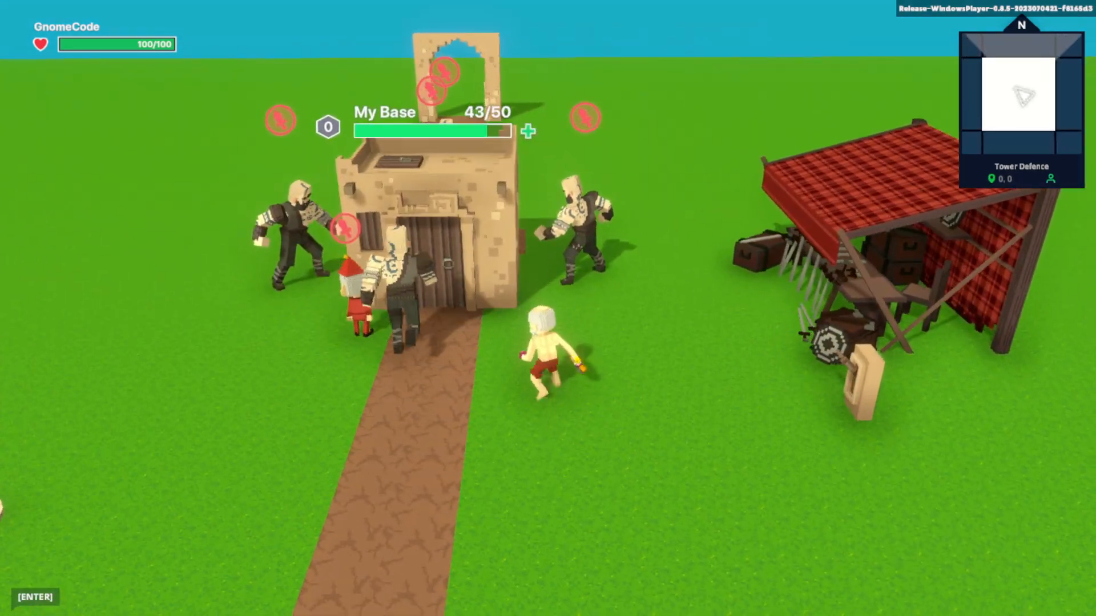
key("a")
key("d")
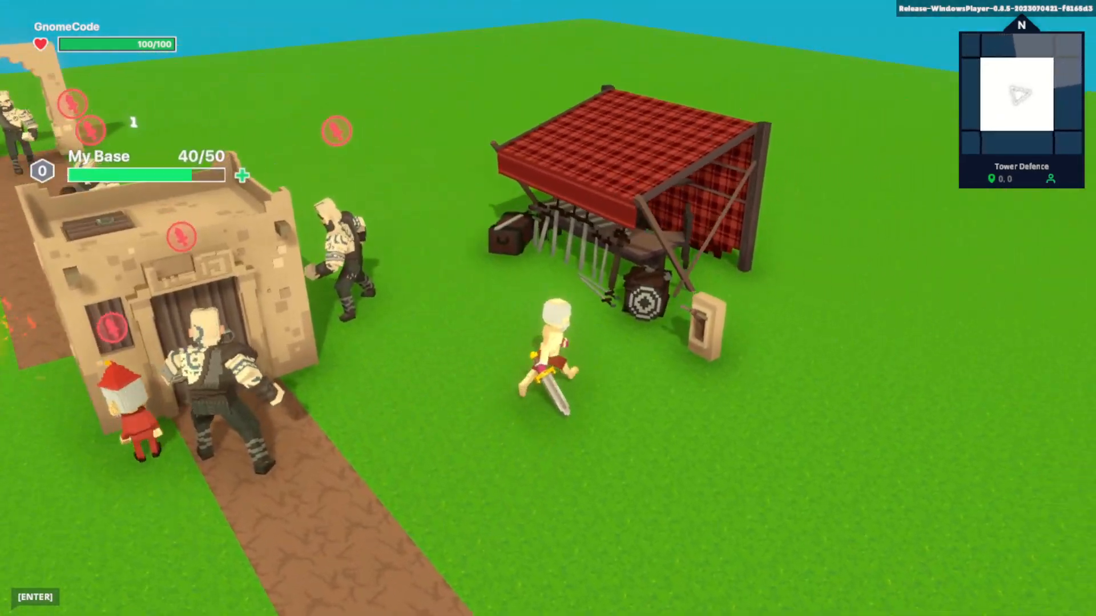
key("d")
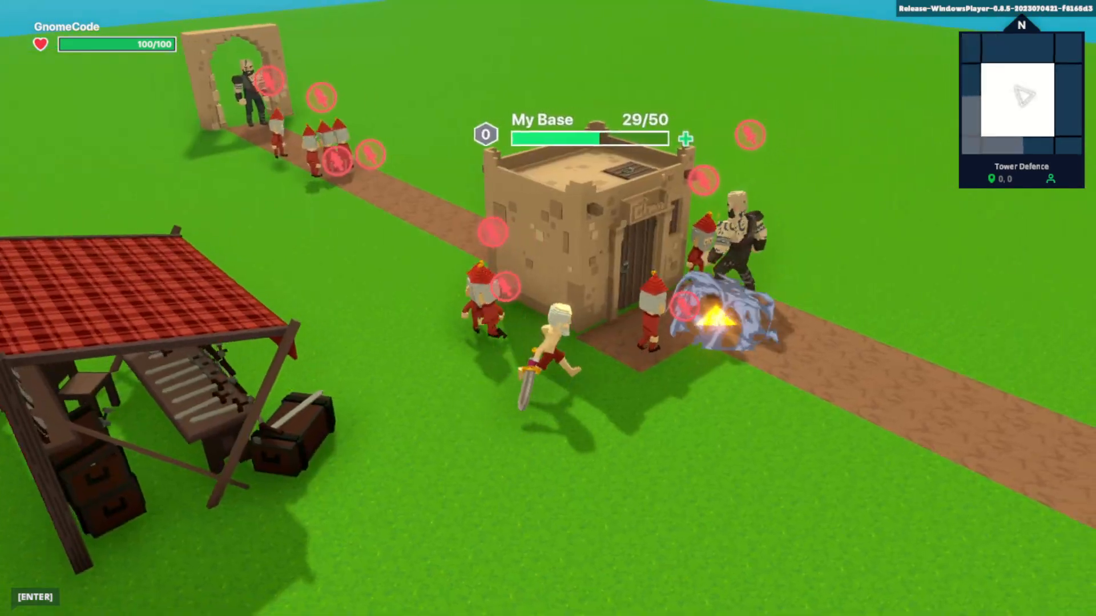
key("d")
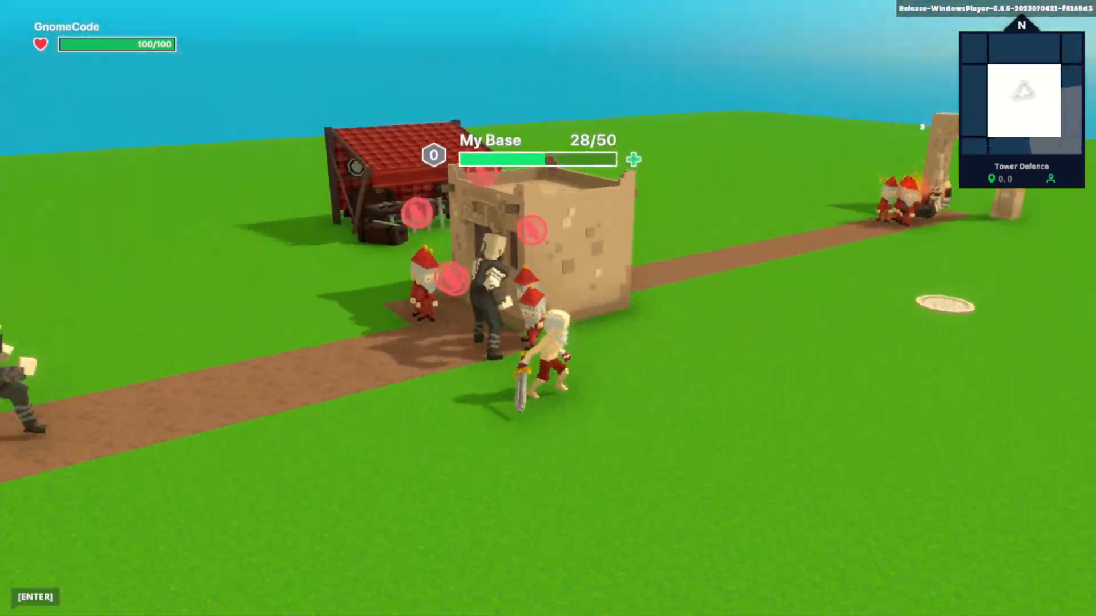
left_click(548, 308)
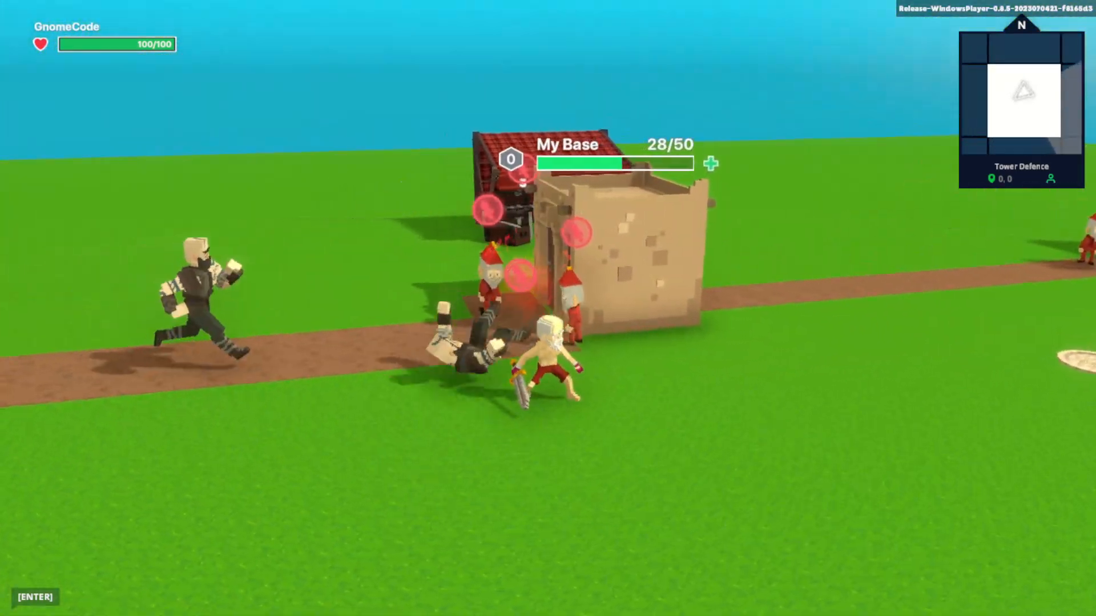
key("d")
key("w")
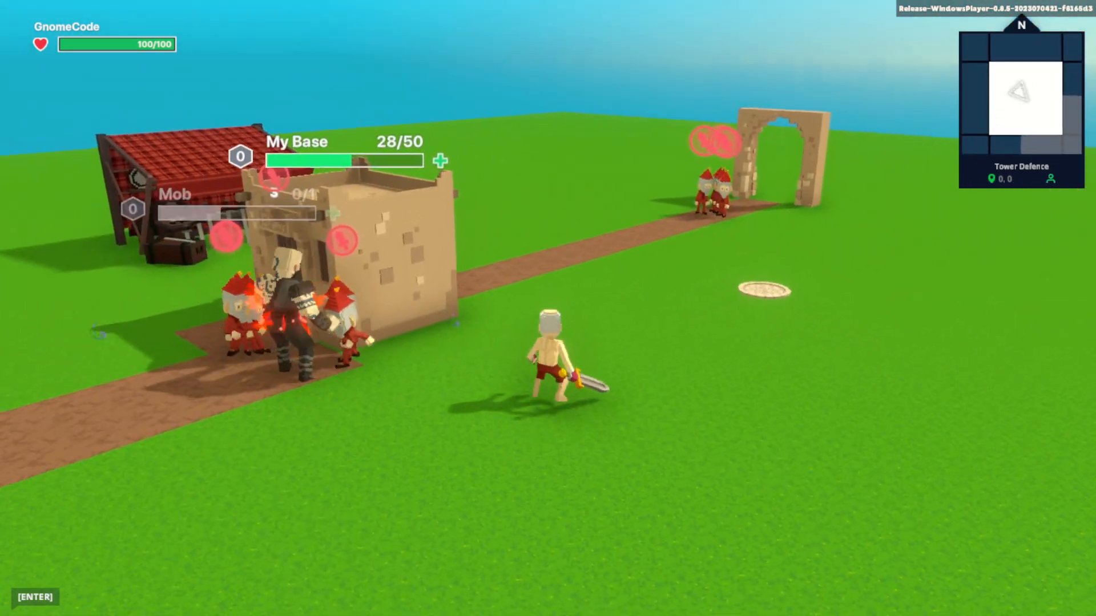
Step: Run between the archway, the house and the lever in the play test to watch the gnomes fight the barbarians
key("w")
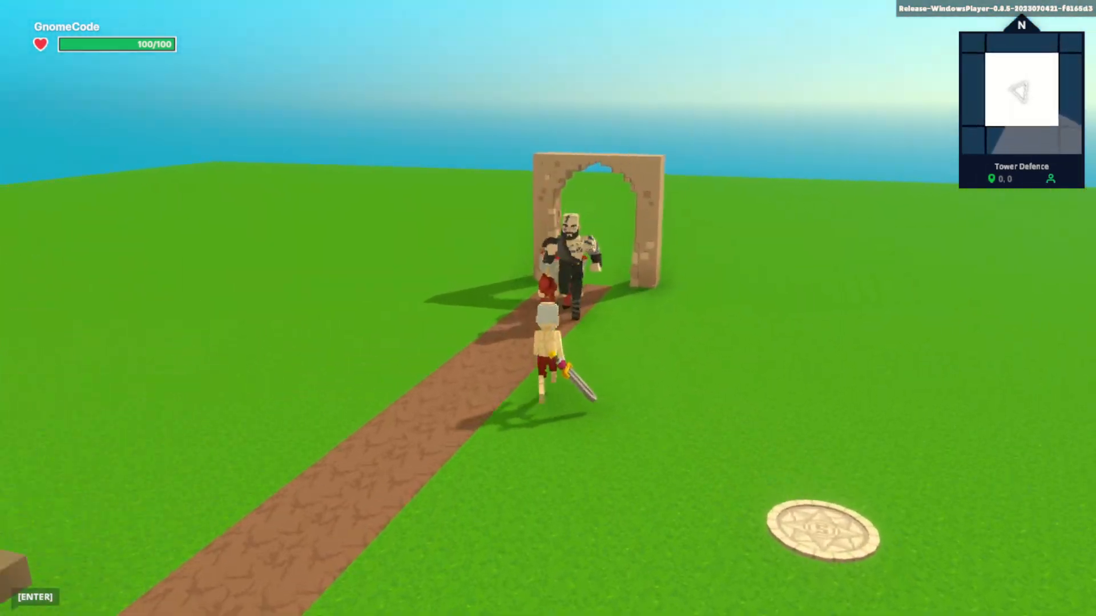
key("s")
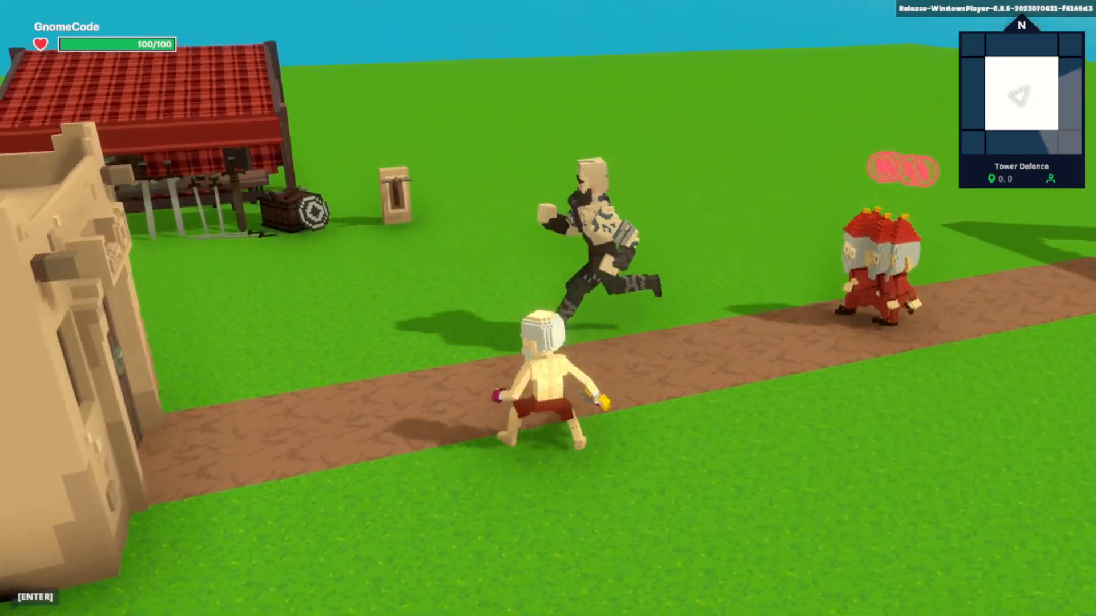
key("w")
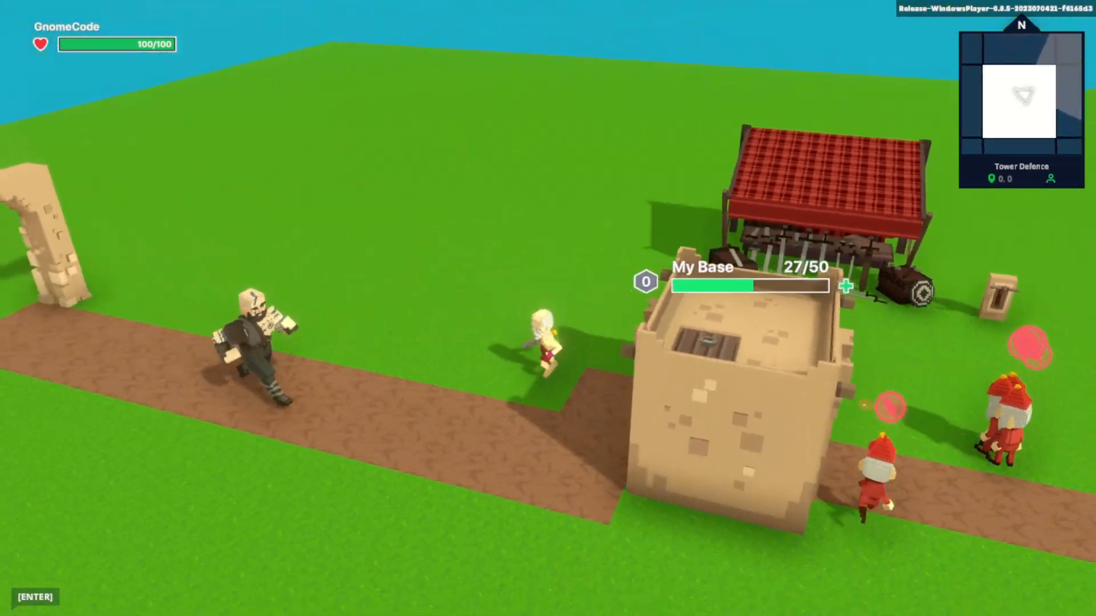
key("w")
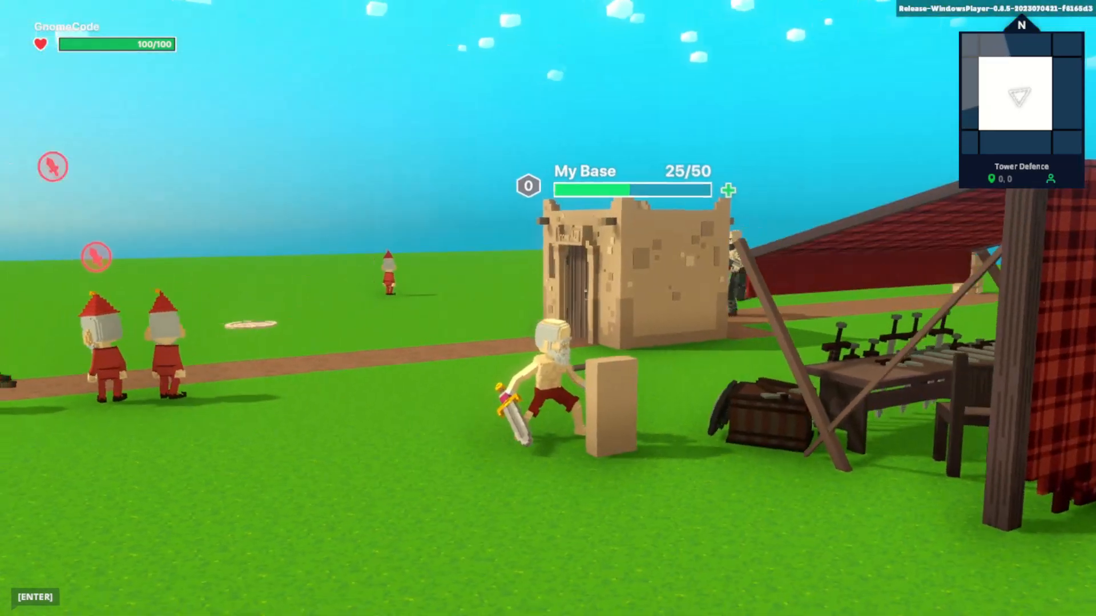
key("w")
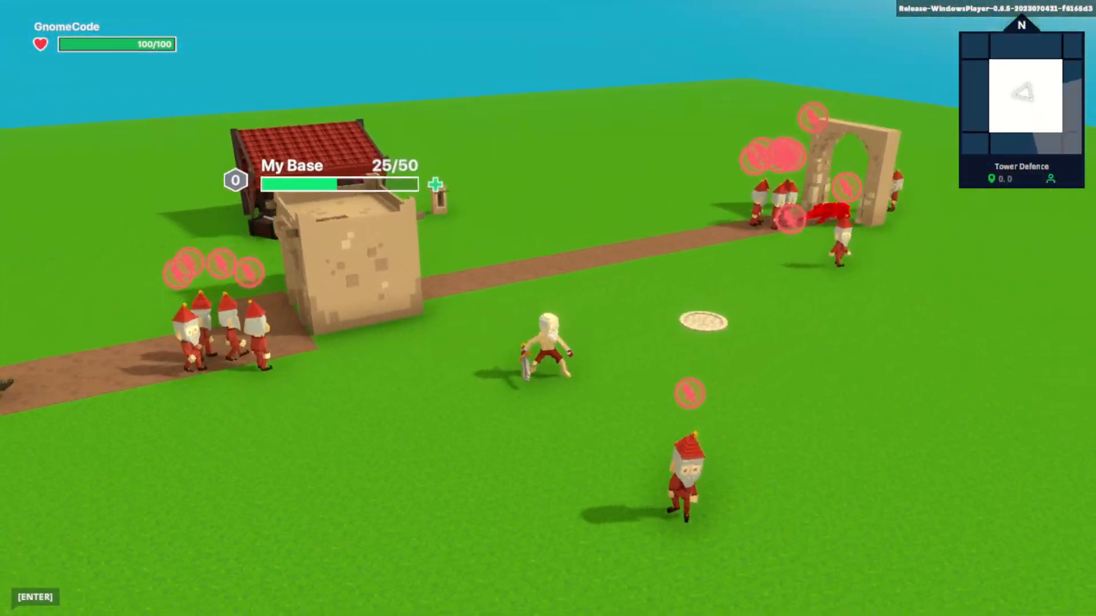
key("w")
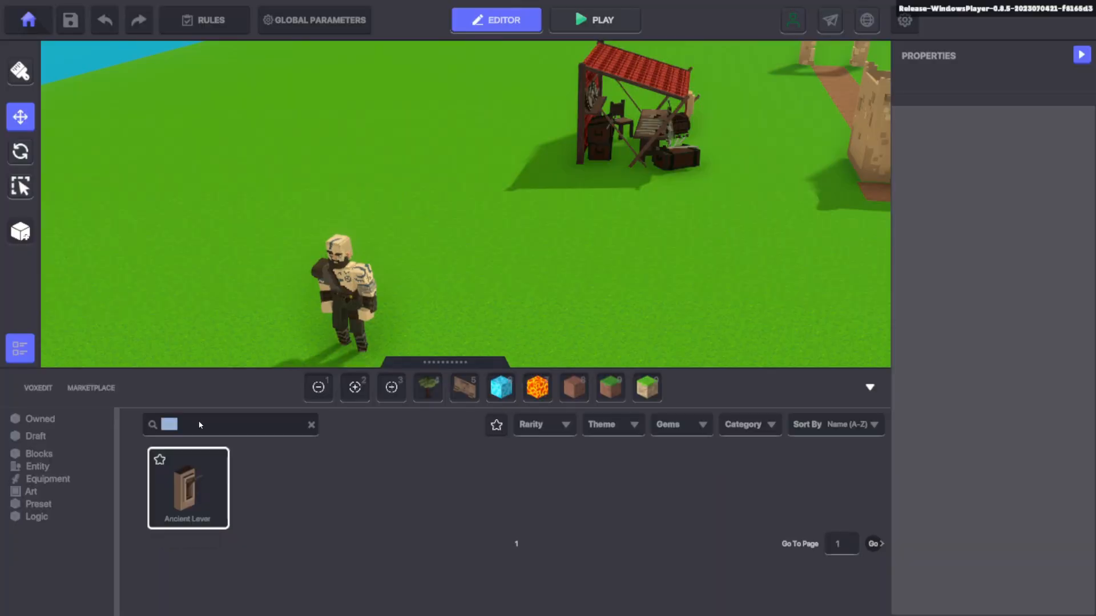
Step: Search the asset library for "gold" and place a Golden Treasure Shield on the grass beside the barbarian
type("ld")
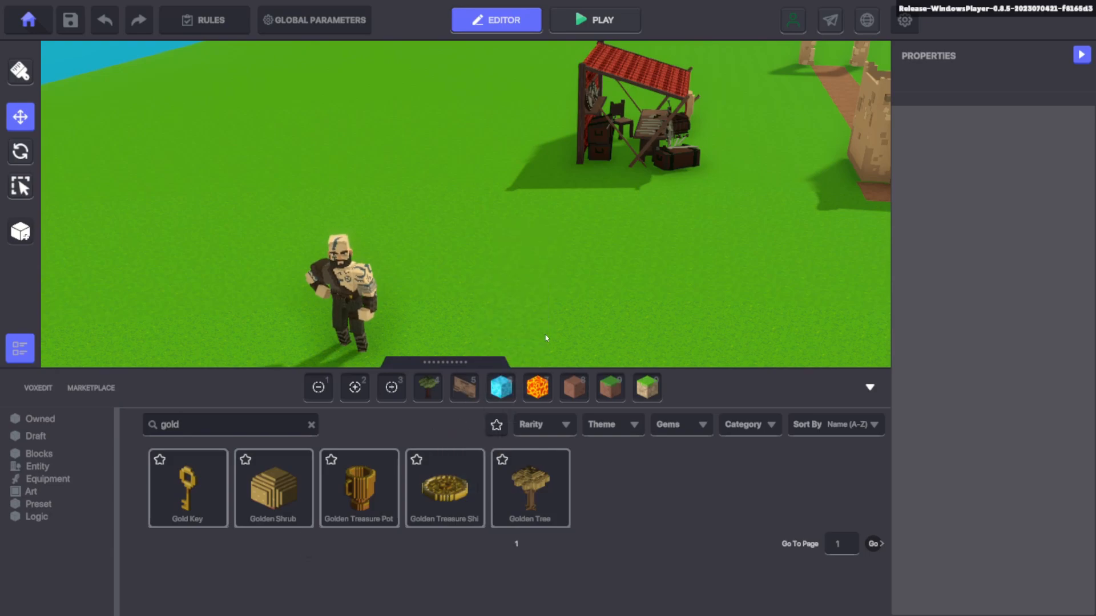
left_click(455, 485)
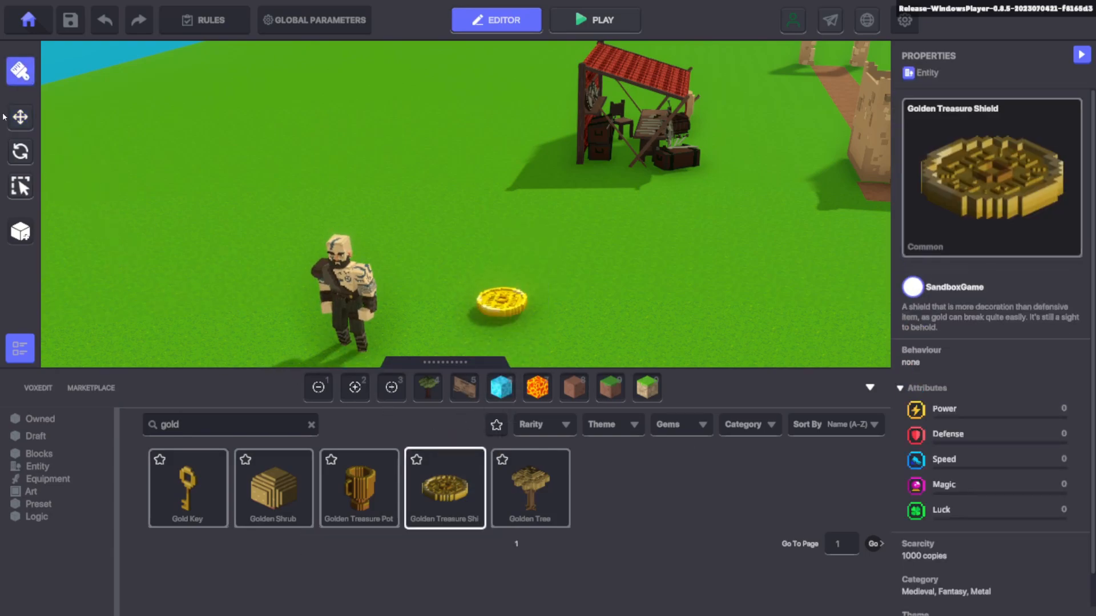
left_click(21, 117)
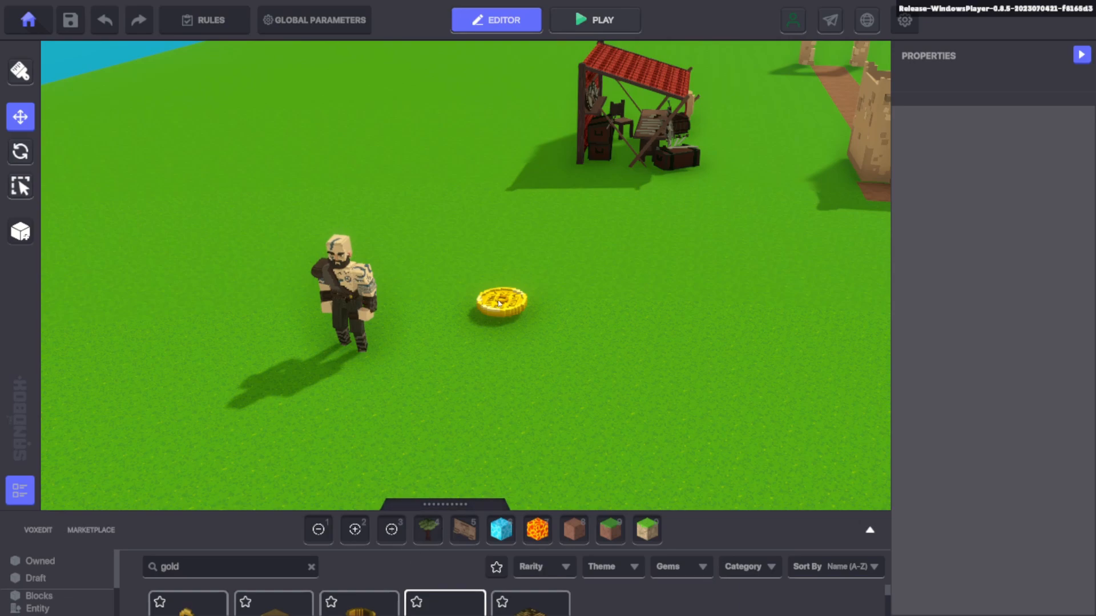
Step: Add the [SP] Pickable component to the Golden Treasure Shield
left_click(498, 303)
scroll(1092, 456, "down", 3)
left_click(974, 392)
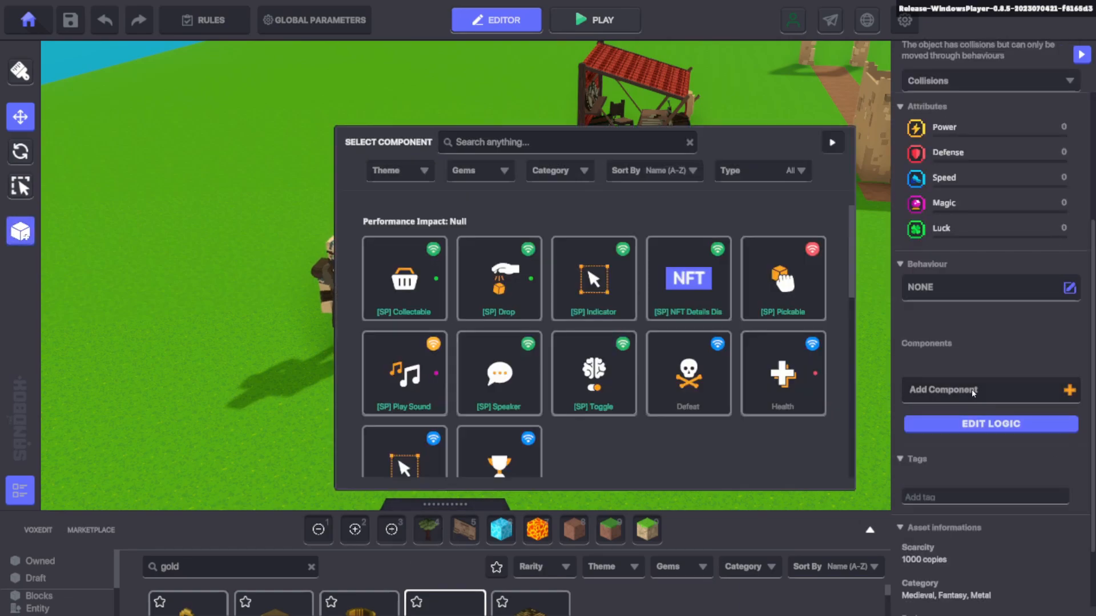
left_click(779, 290)
Step: Add the [SP] Drop component to the barbarian and choose the gold coin as its drop Preset
scroll(945, 315, "down", 2)
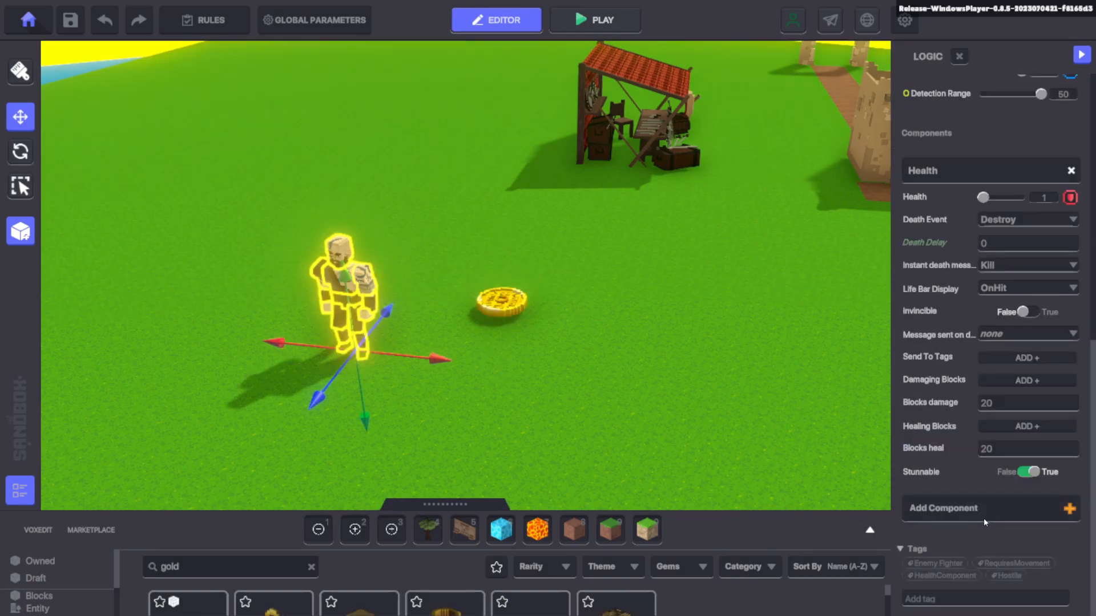
left_click(972, 510)
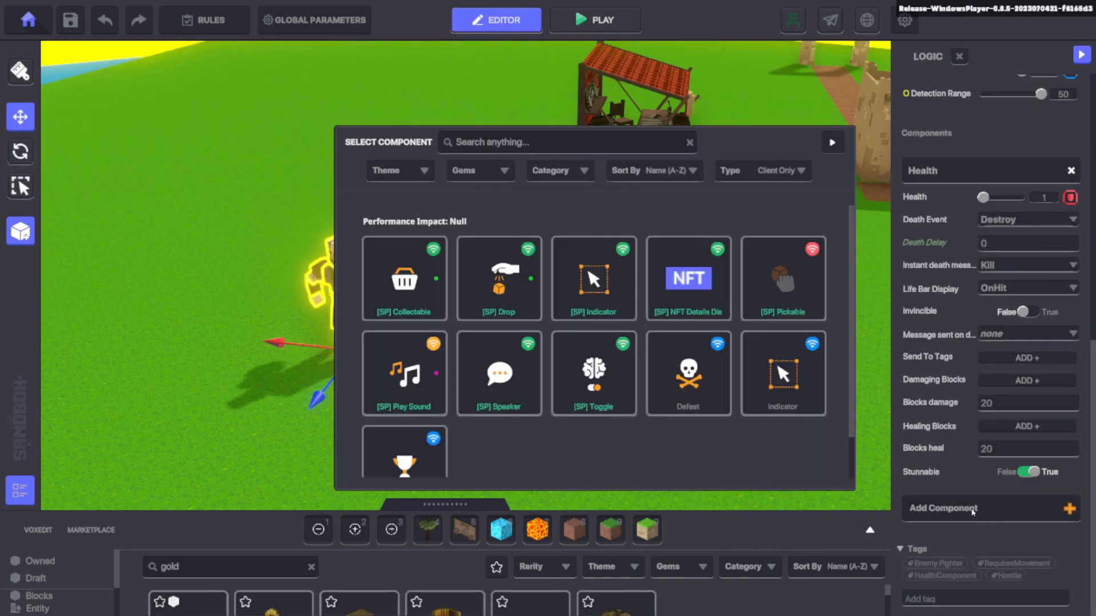
left_click(498, 280)
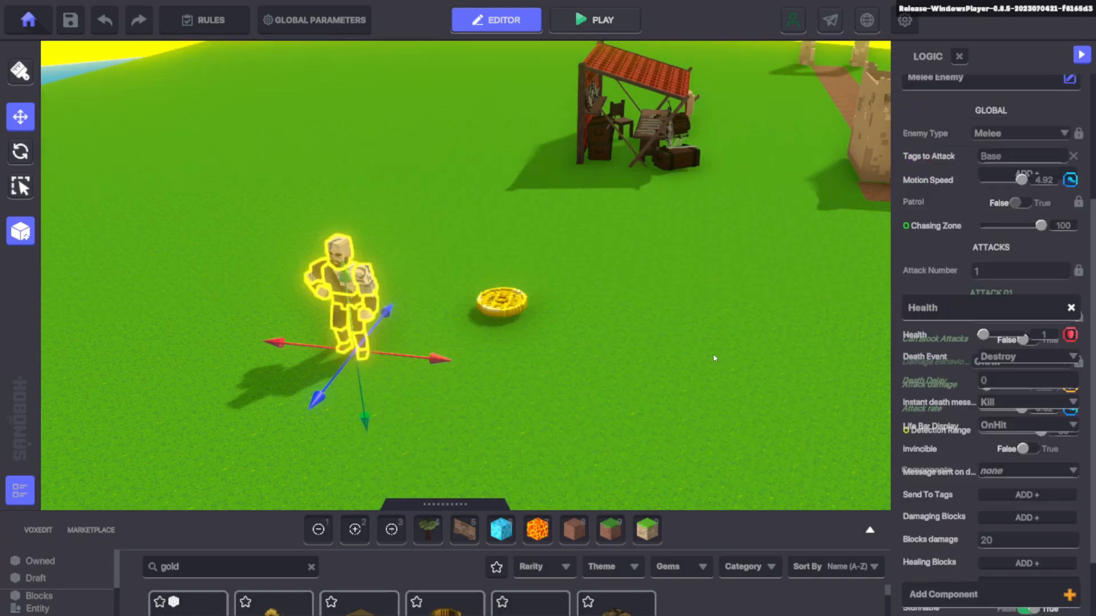
scroll(959, 453, "down", 10)
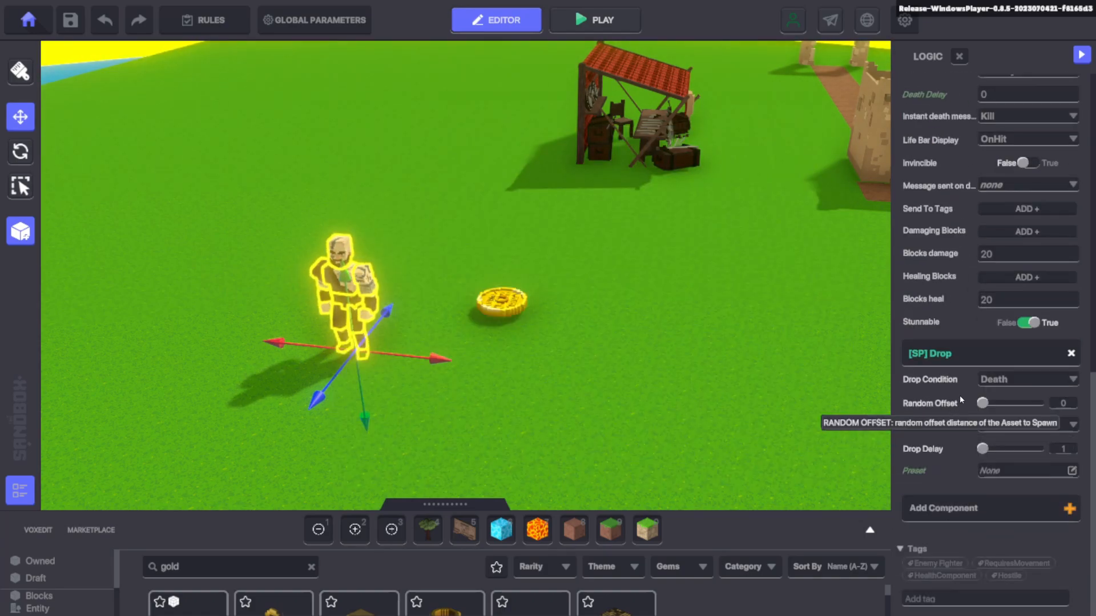
left_click(1031, 469)
left_click(601, 249)
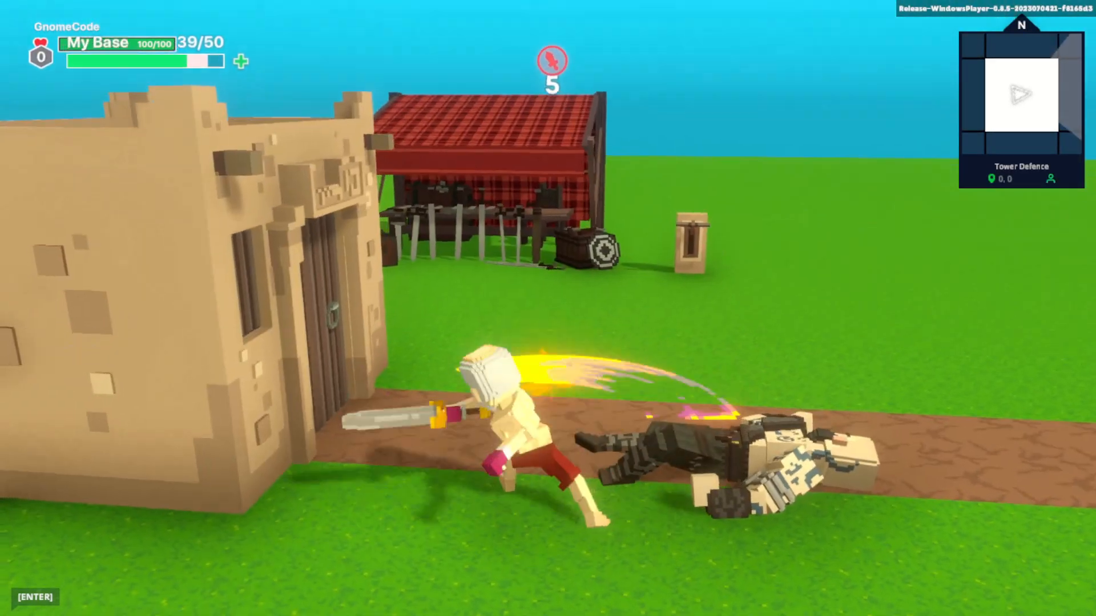
Step: In a play test, run to the Gold Coin dropped on the path by the house and pick it up
key("s")
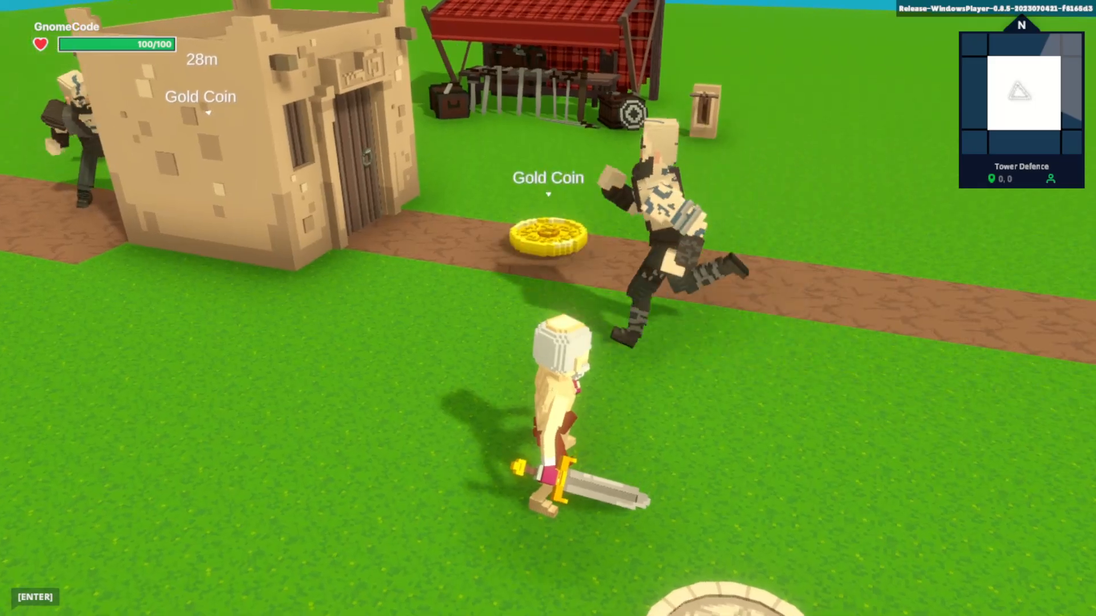
key("d")
key("w")
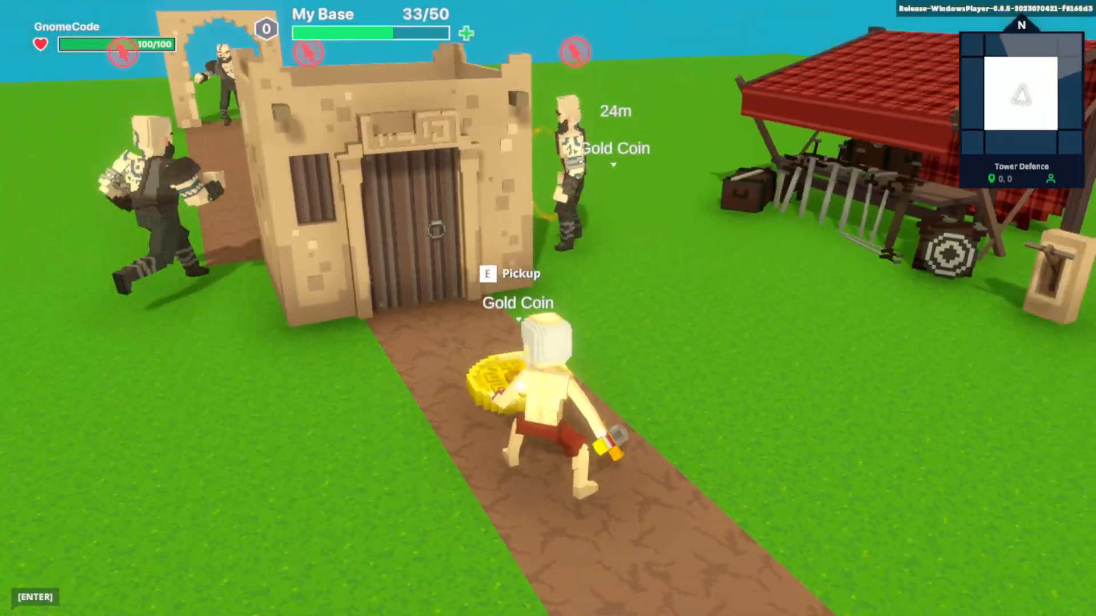
key("s")
key("d")
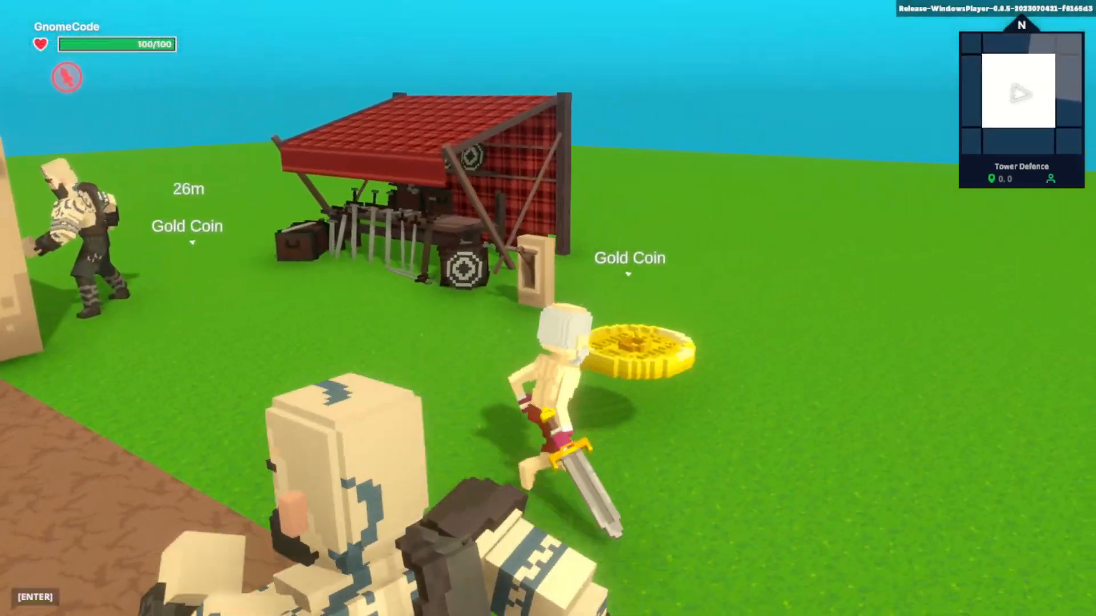
Step: Carry the Gold Coin to the weapon stand, walk around with it there, and end the play test
key("a")
key("s")
key("w")
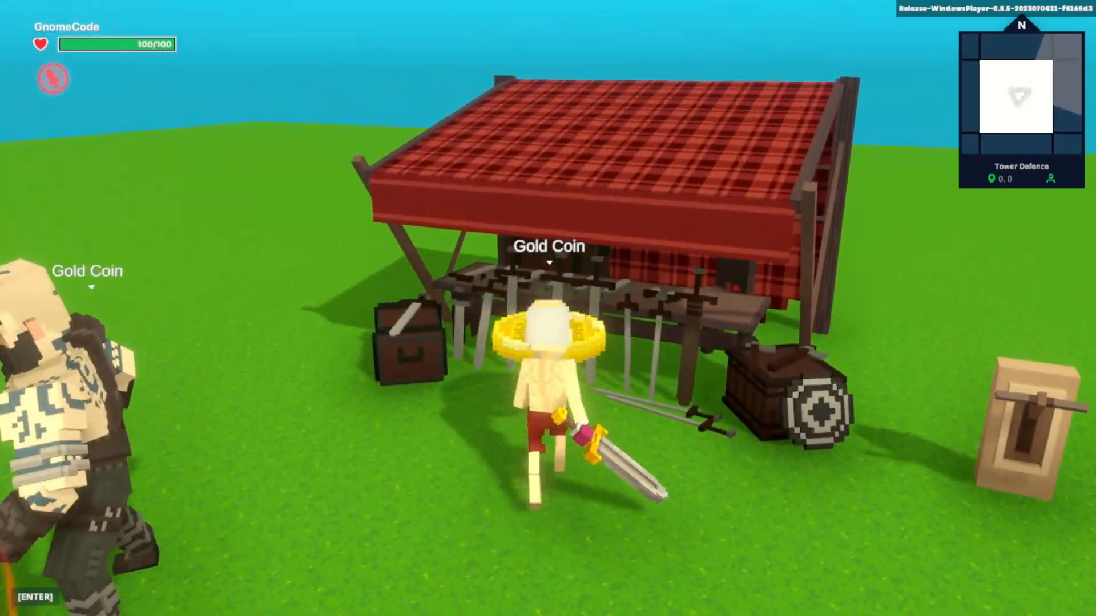
key("s")
key("w")
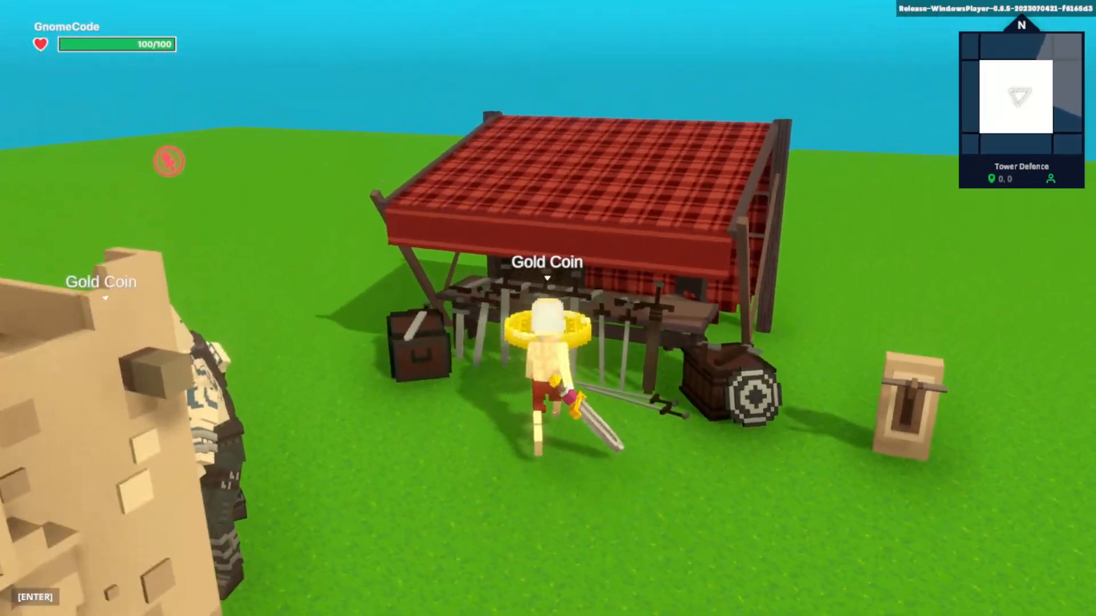
key("s")
key("a")
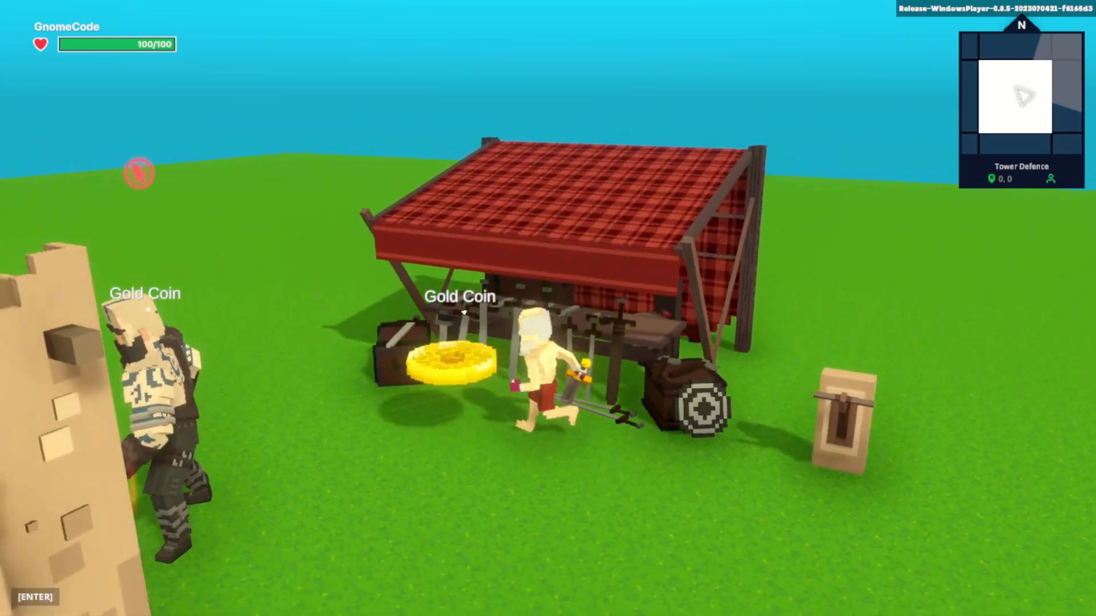
key("s")
key("w")
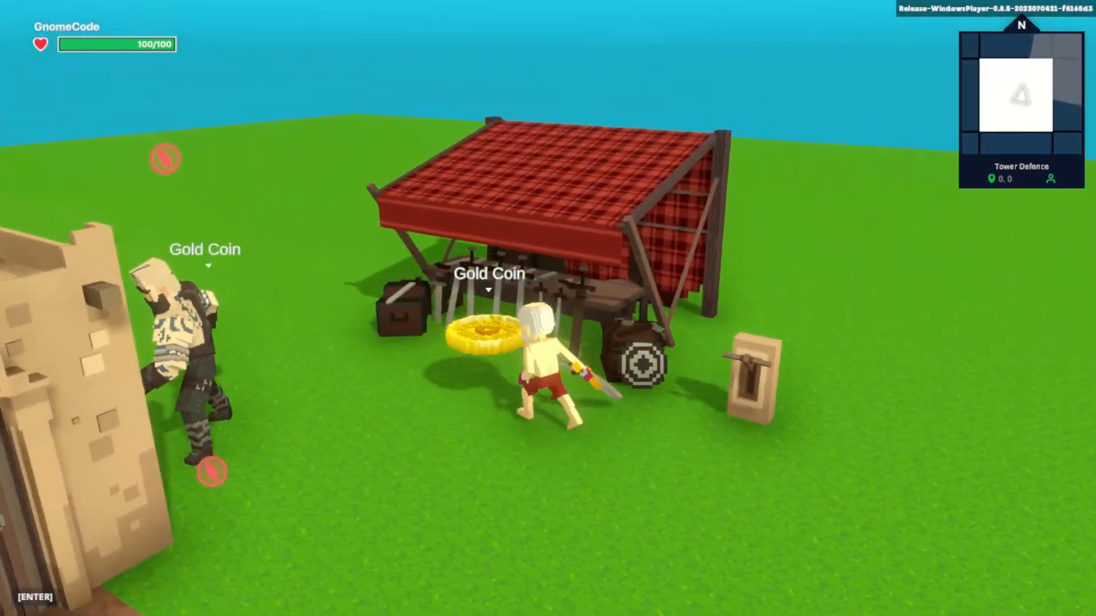
key("s")
key("d")
key("Escape")
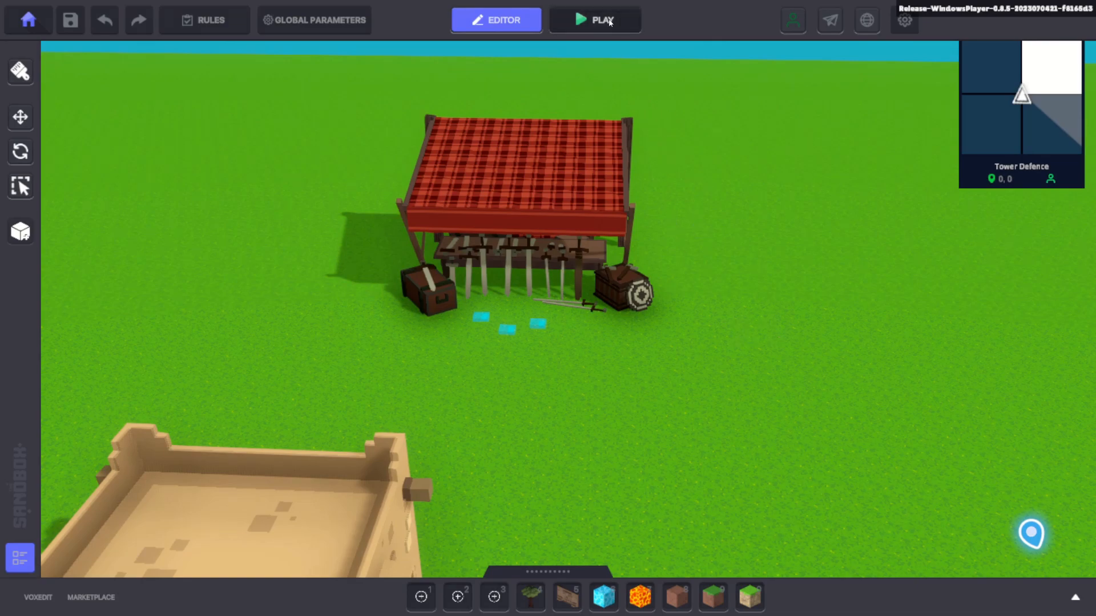
Step: Start a play test, defeat a barbarian near the archway and pick up the Gold it drops
left_click(608, 21)
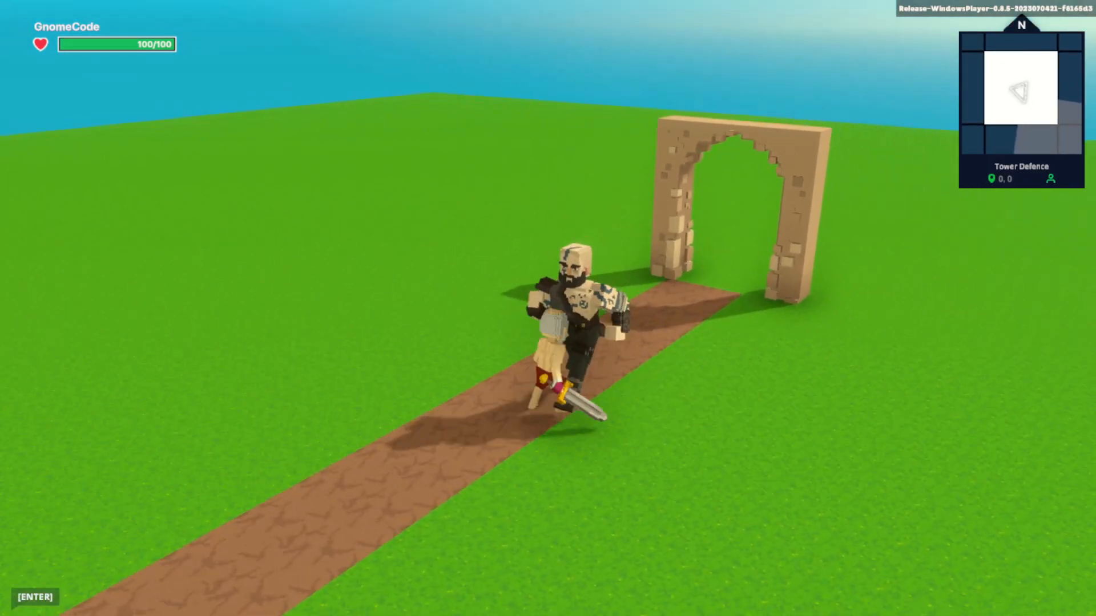
left_click(588, 177)
left_click(587, 177)
left_click(533, 161)
key("d")
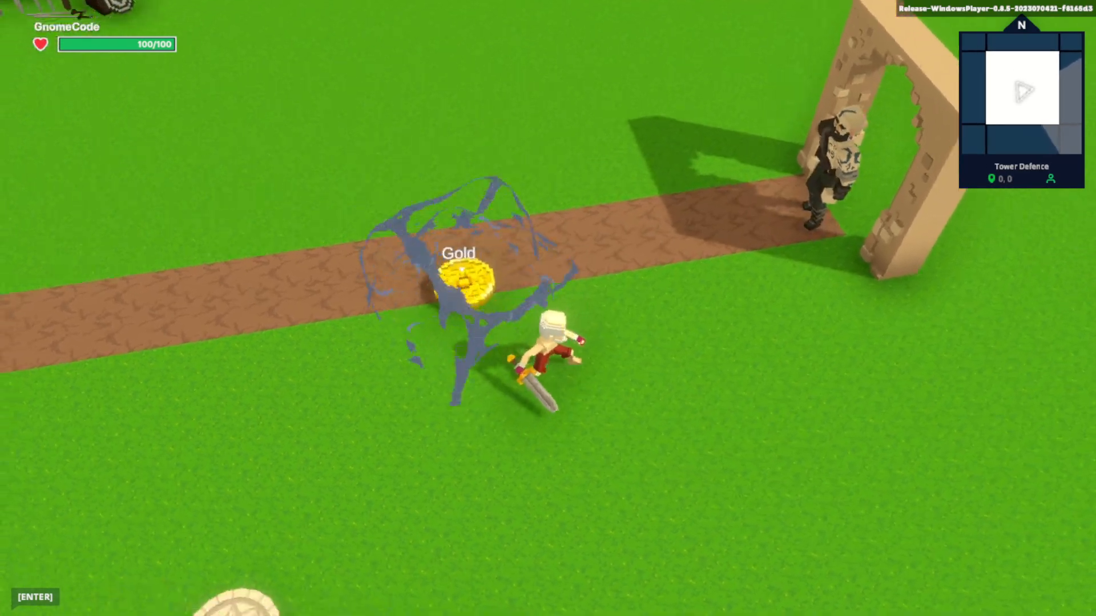
key("w")
key("e")
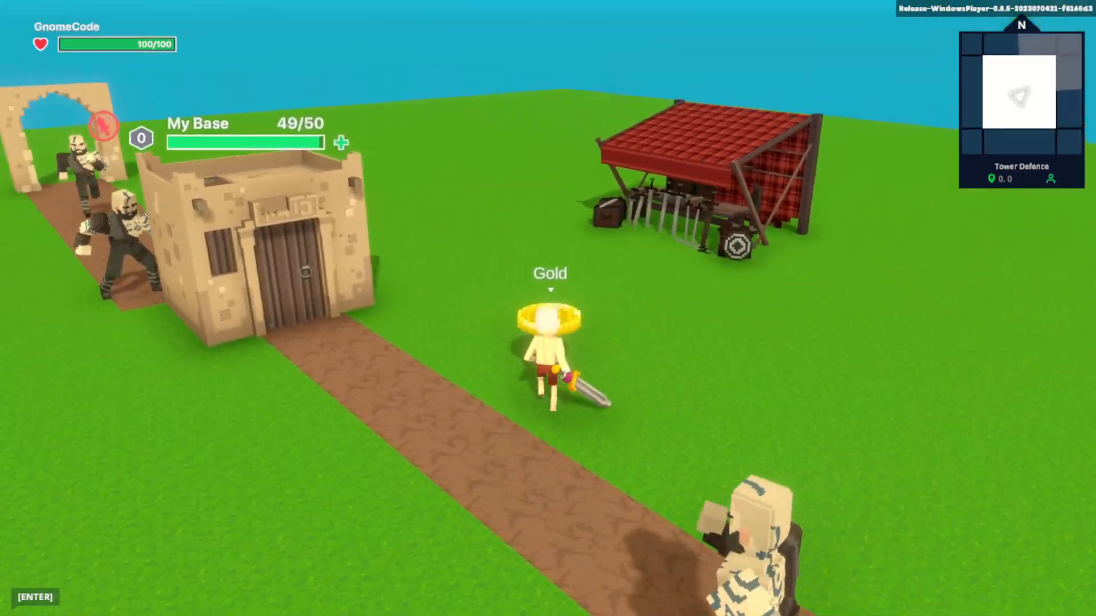
Step: Bring the Gold to the weapon stand to spawn a gnome, and head back towards the house
key("w")
key("e")
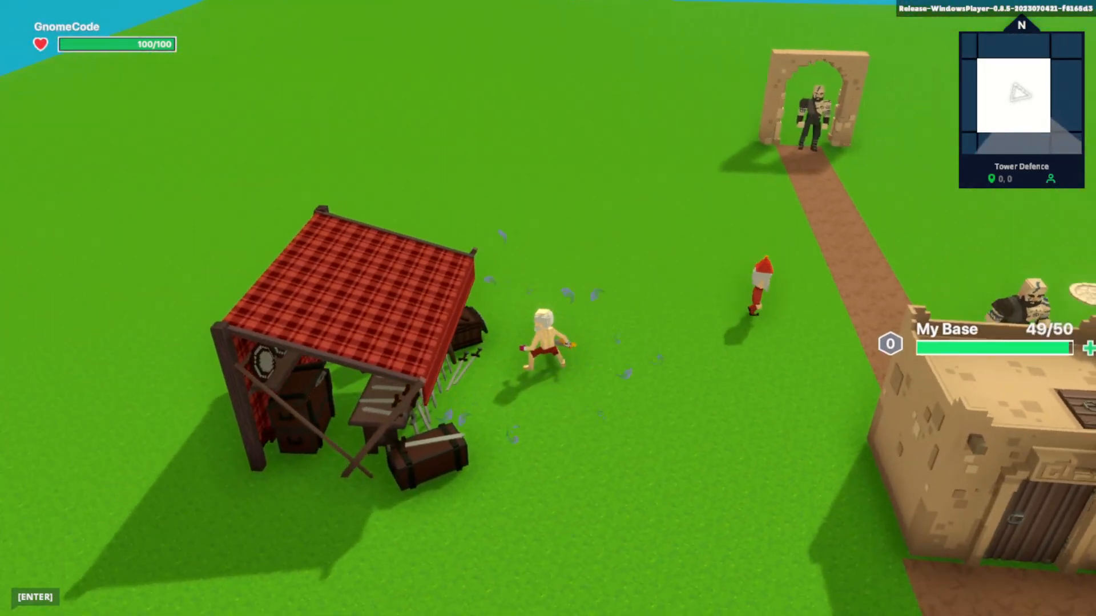
key("w")
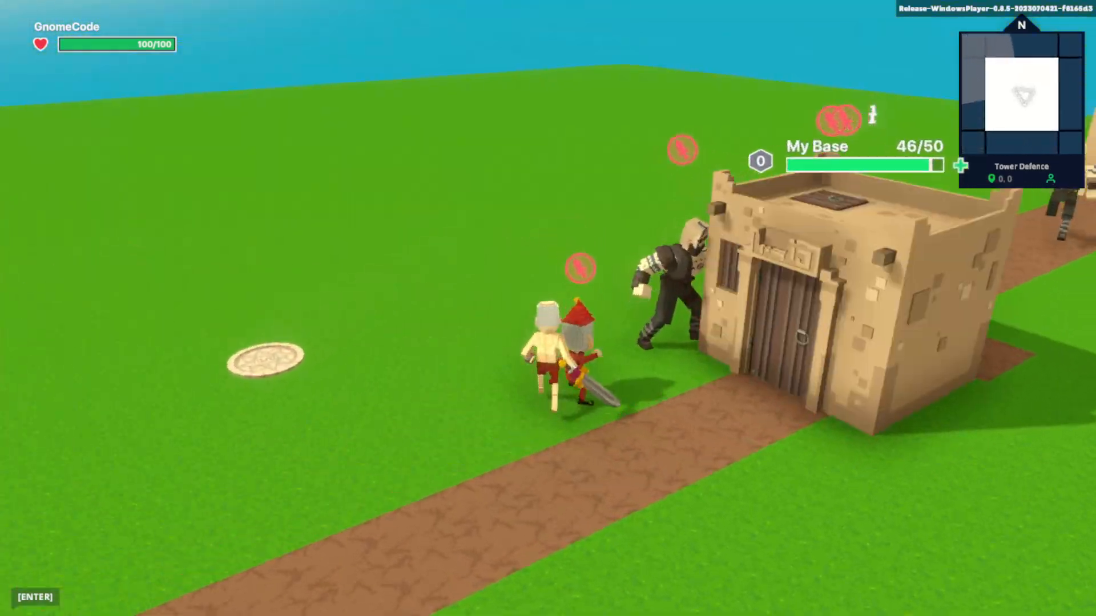
Step: Run to another piece of Gold dropped beside the house, pick it up and carry it to the weapon stand
key("w")
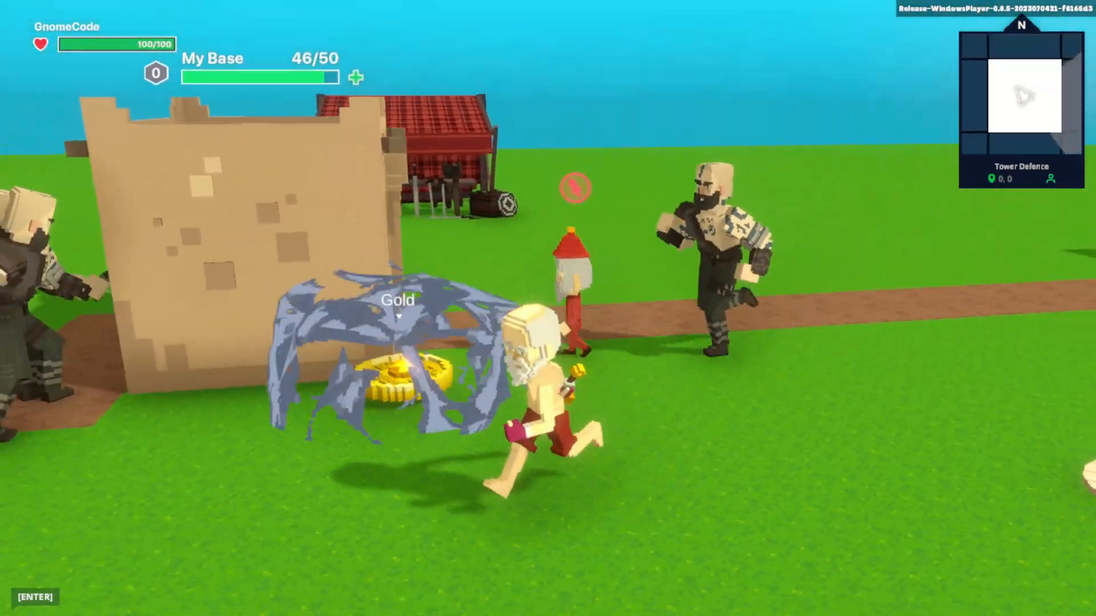
key("s")
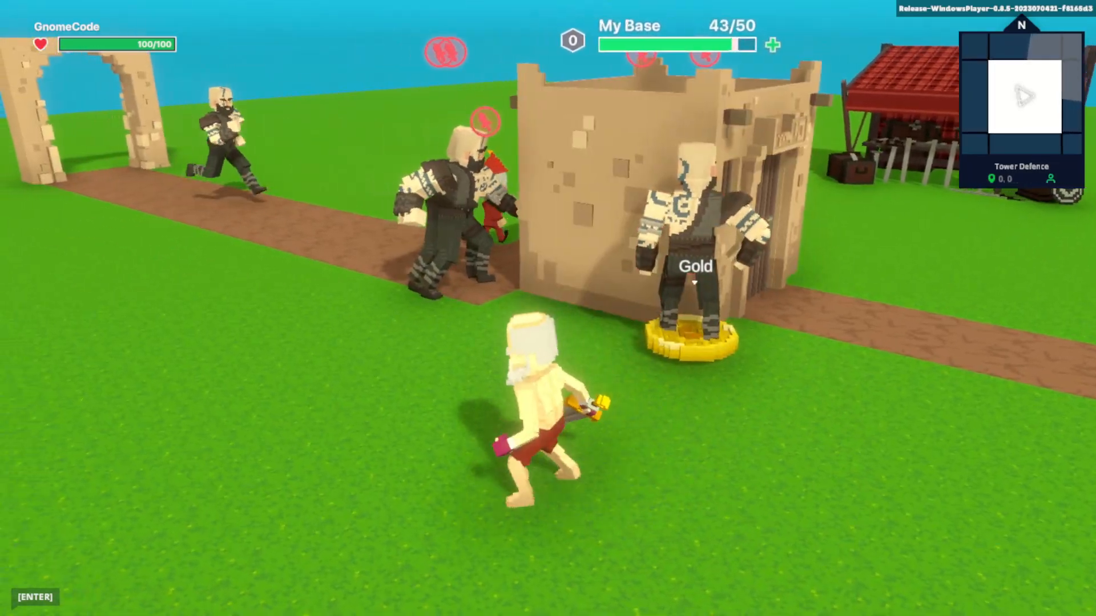
key("d")
key("w")
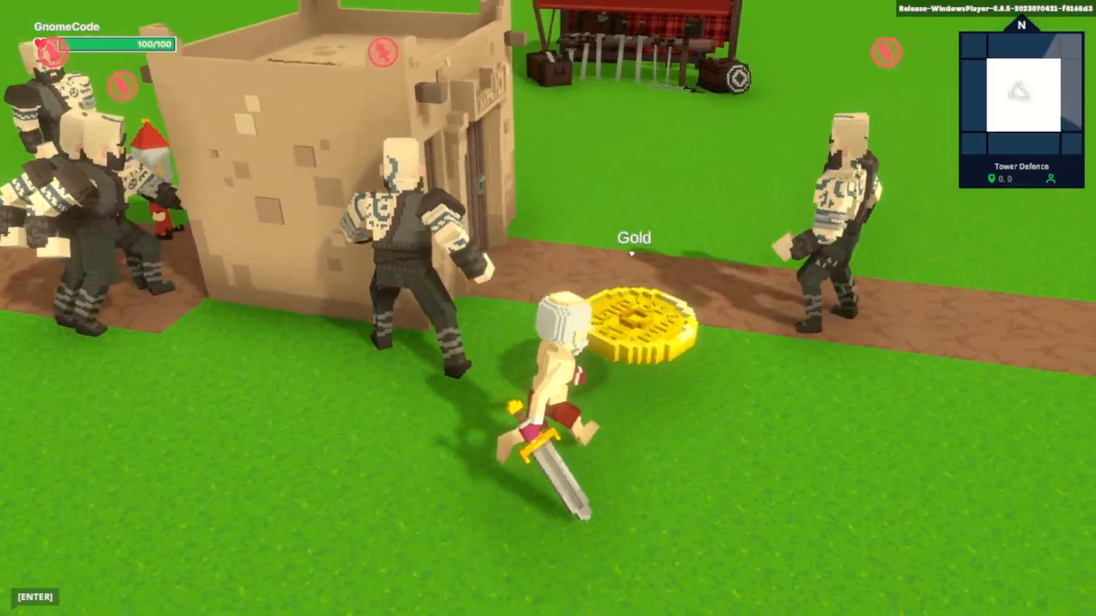
key("w")
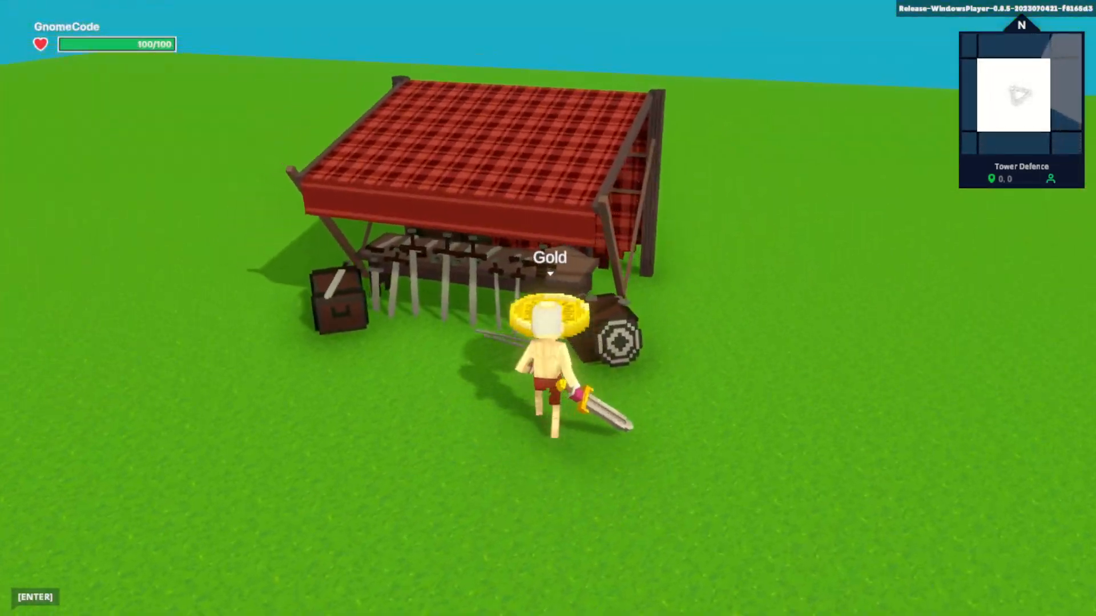
Step: Hand in the Gold at the weapon stand and run around the house to watch the gnomes fight the barbarians
key("w")
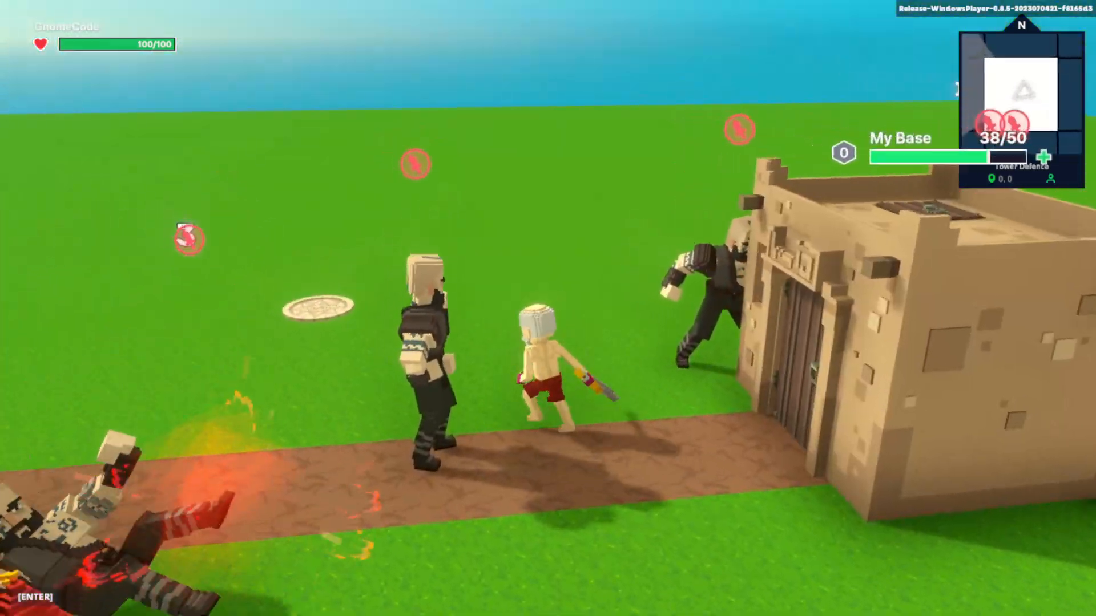
key("w")
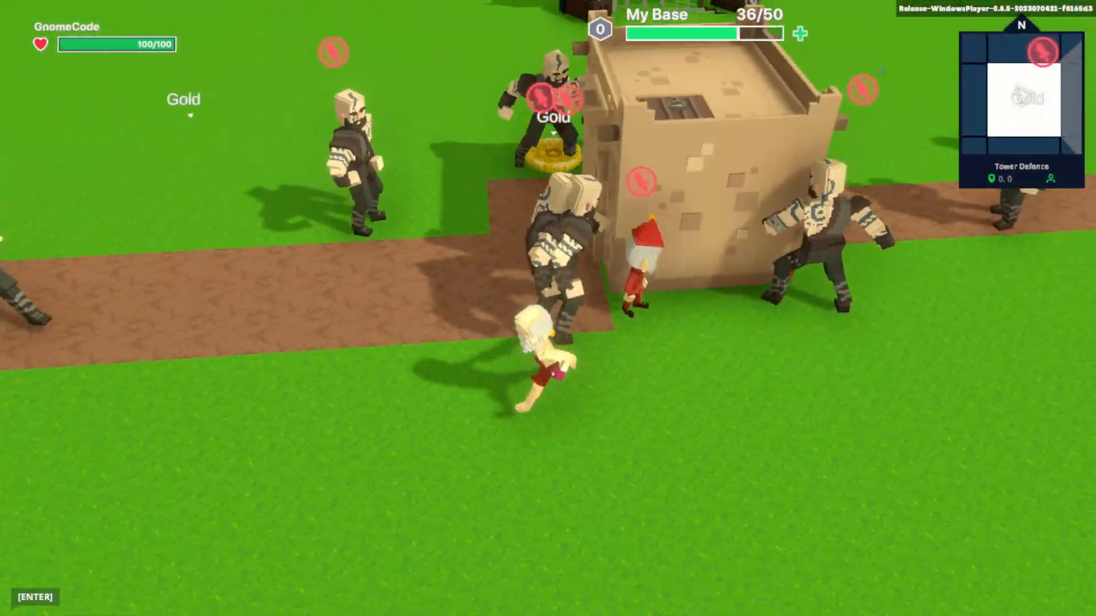
key("w")
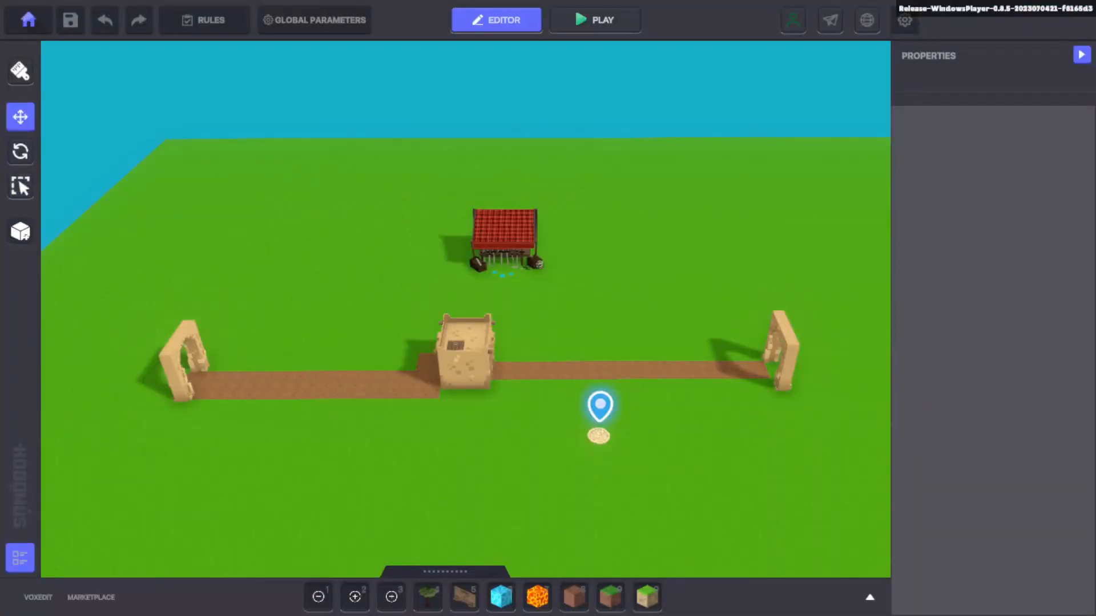
Step: Examine the two archway spawners at the opposite ends of the dirt path
key("s")
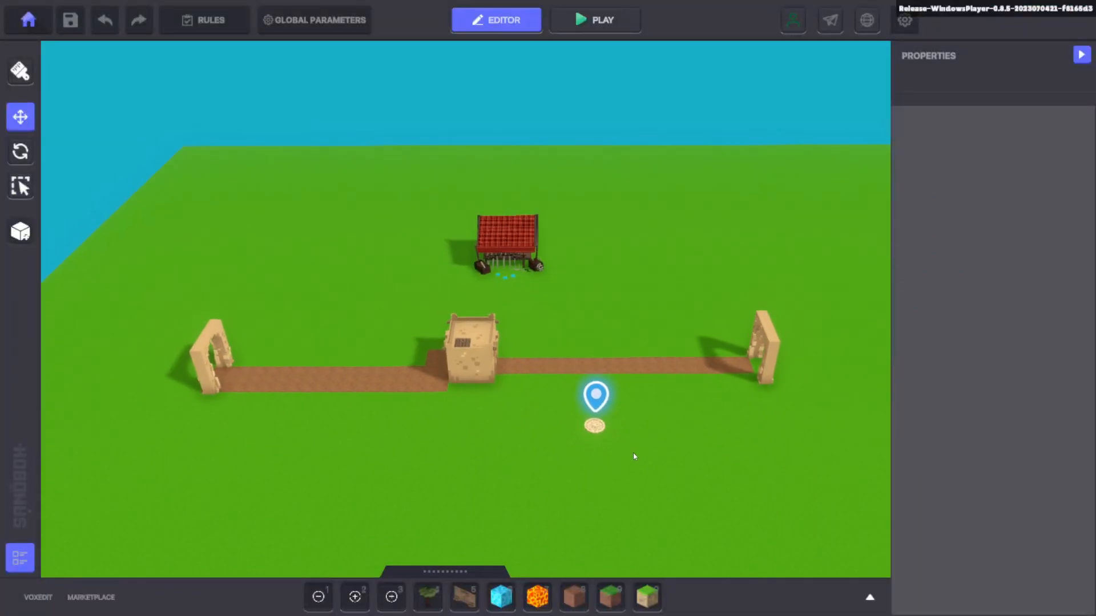
key("d")
key("d")
key("w")
right_click_drag(724, 431, 567, 432)
key("s")
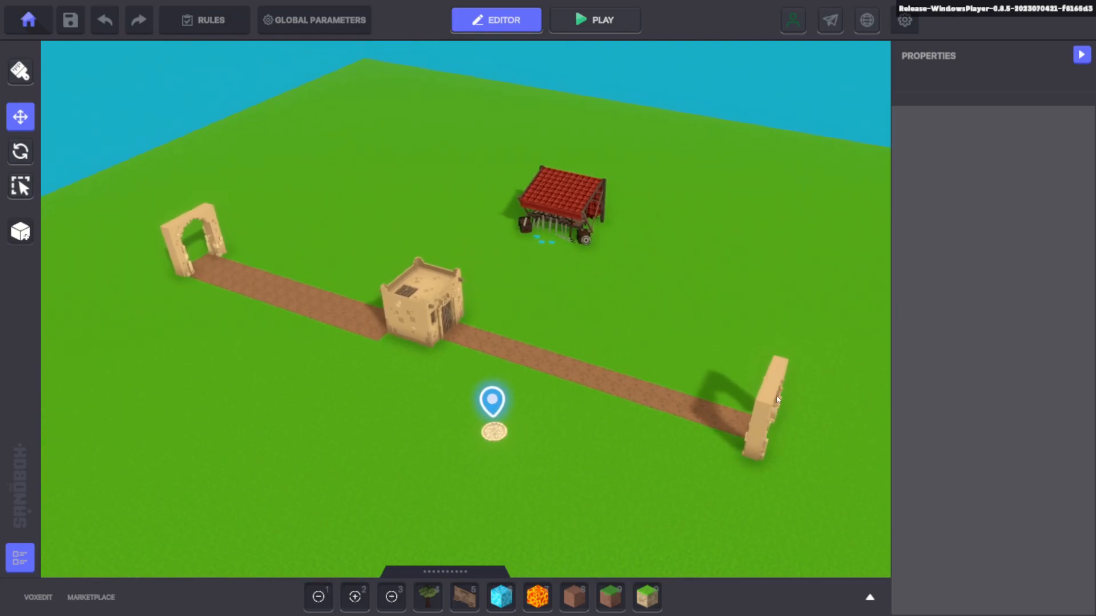
left_click(764, 408)
left_click(194, 215)
key("a")
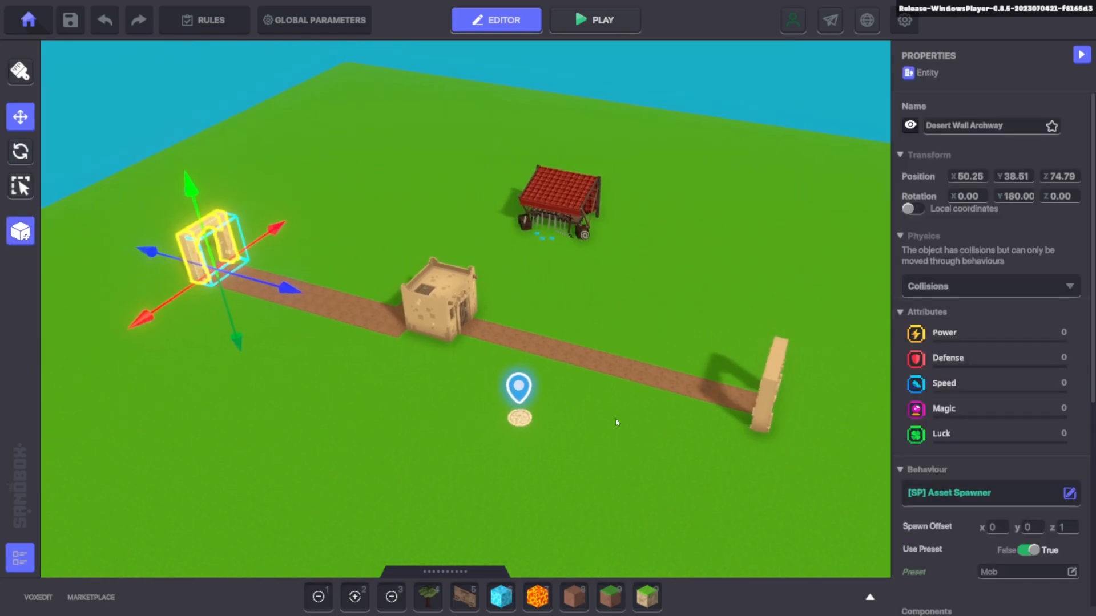
left_click(728, 398)
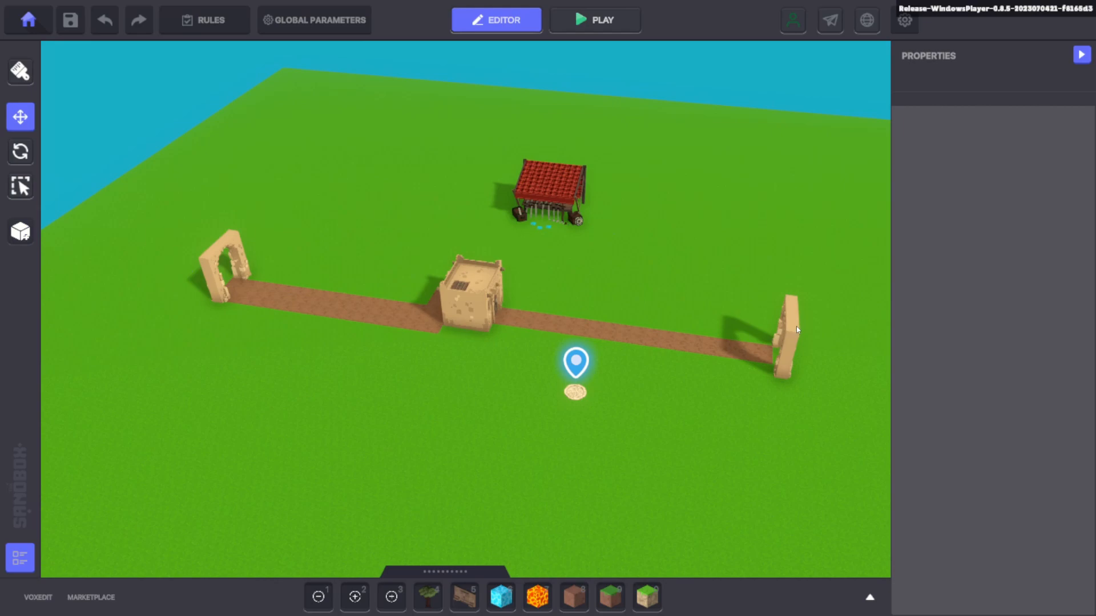
Step: Make the Asset Spawner of the archway left of the house require only the message Wave2, with a spawn delay of 5
left_click(228, 242)
scroll(934, 427, "down", 5)
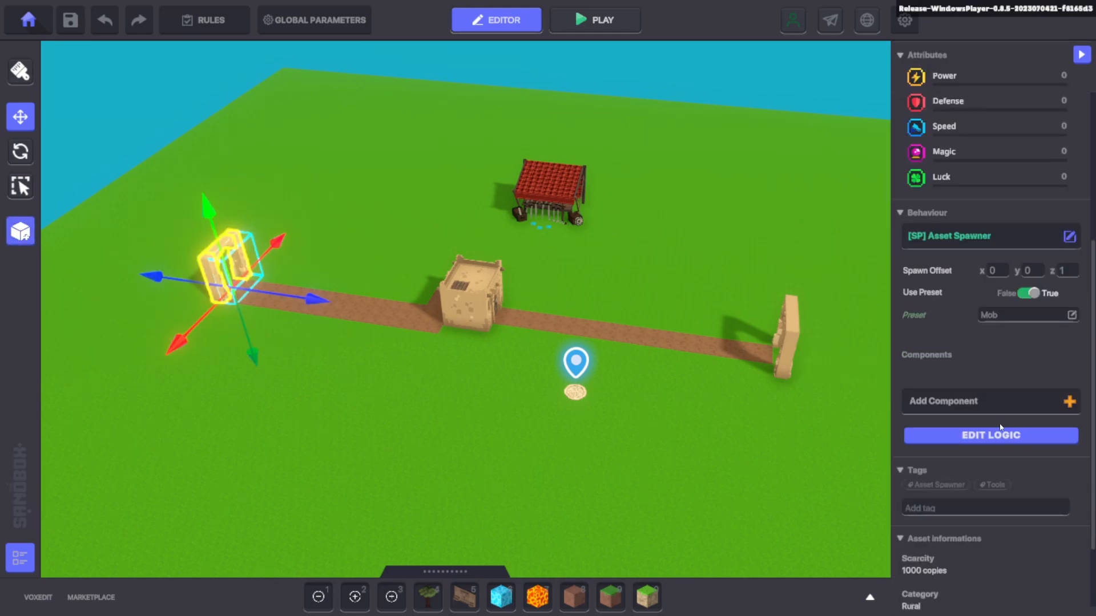
left_click(1000, 433)
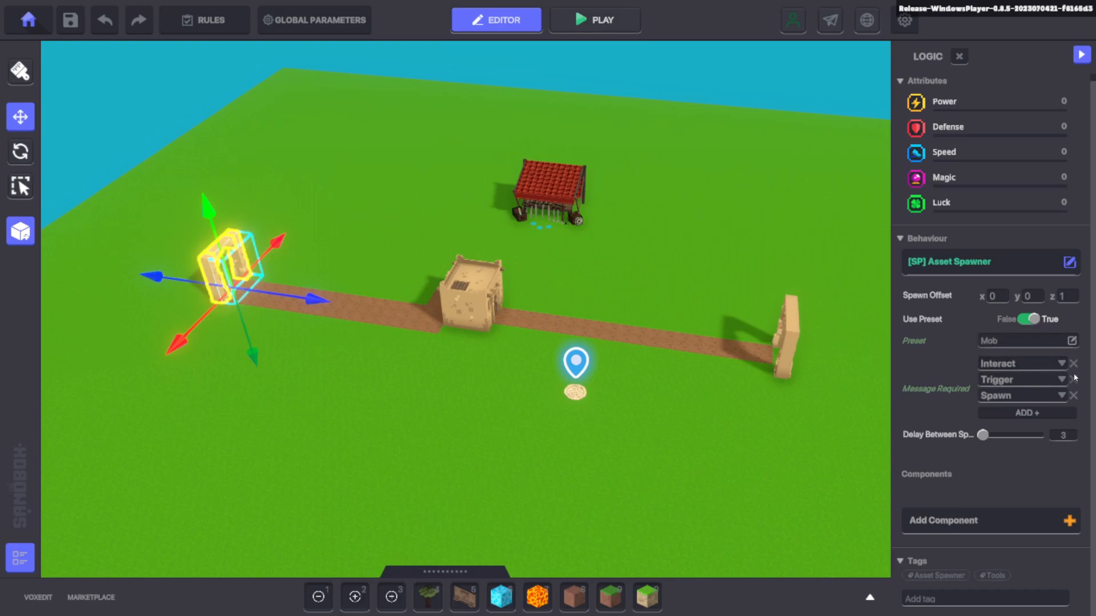
left_click(1013, 366)
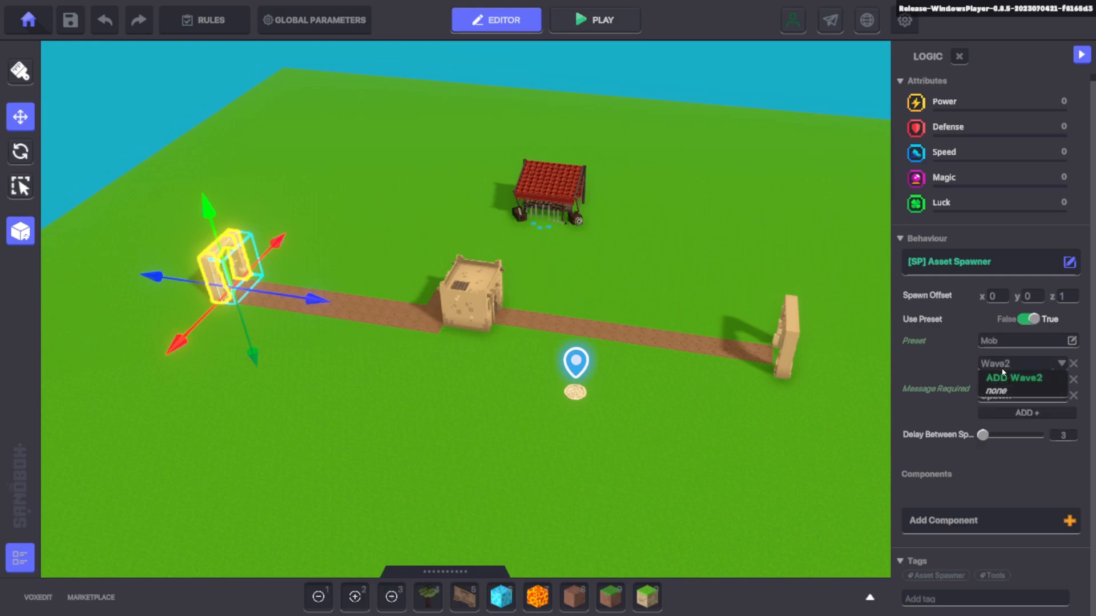
left_click(599, 401)
right_click_drag(599, 401, 616, 399)
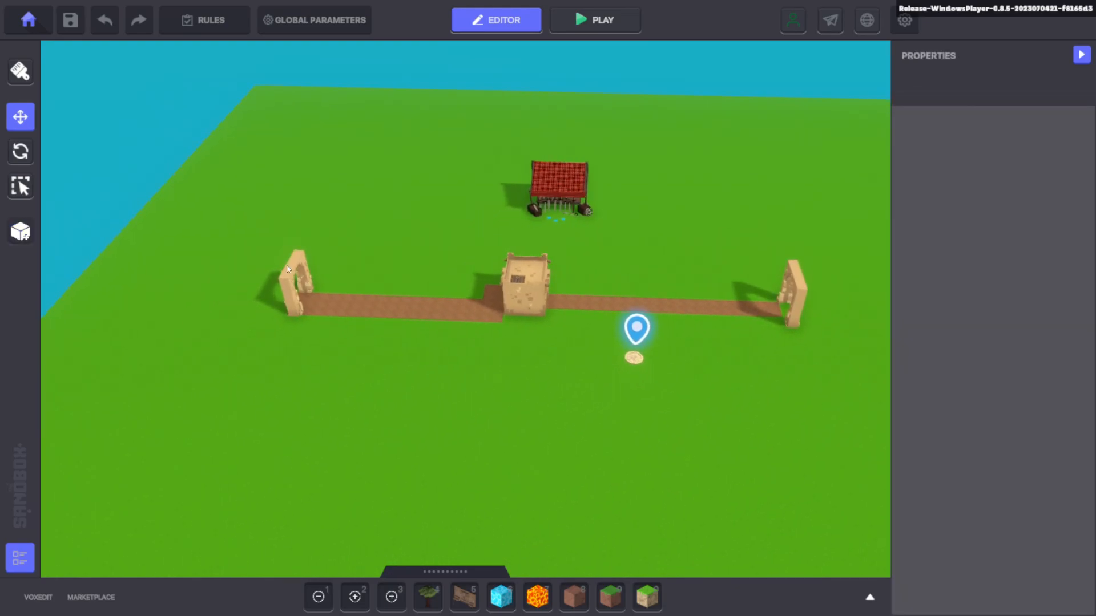
Step: Duplicate the Wave2 archway, move the copy to the open grass in front of the house and set its Y rotation to 90
left_click(302, 289)
key("ctrl+d")
left_click_drag(389, 311, 554, 319)
left_click_drag(460, 371, 423, 542)
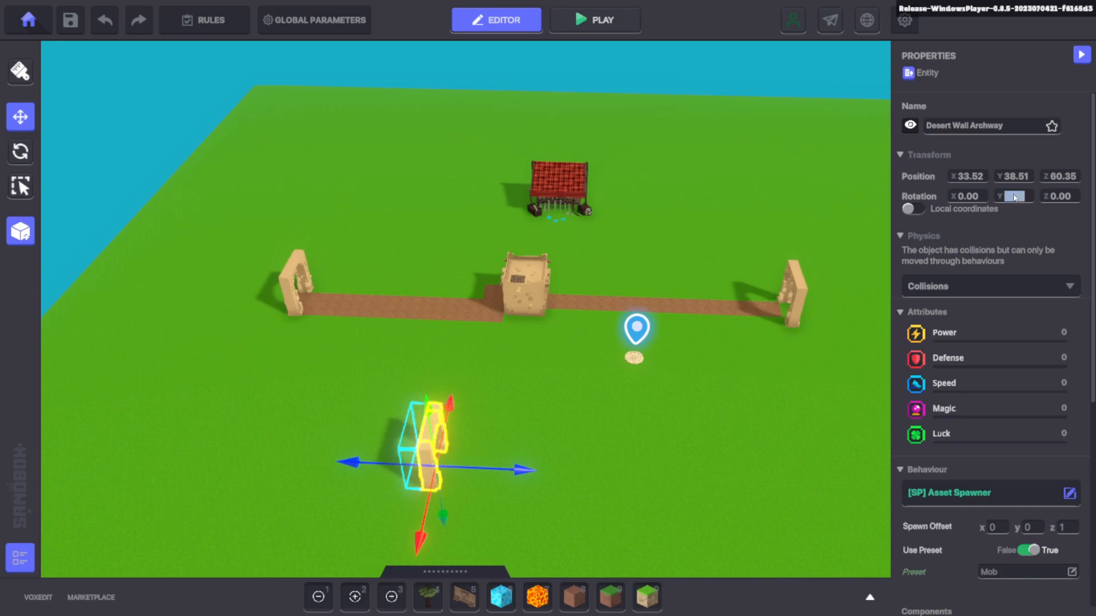
type("90")
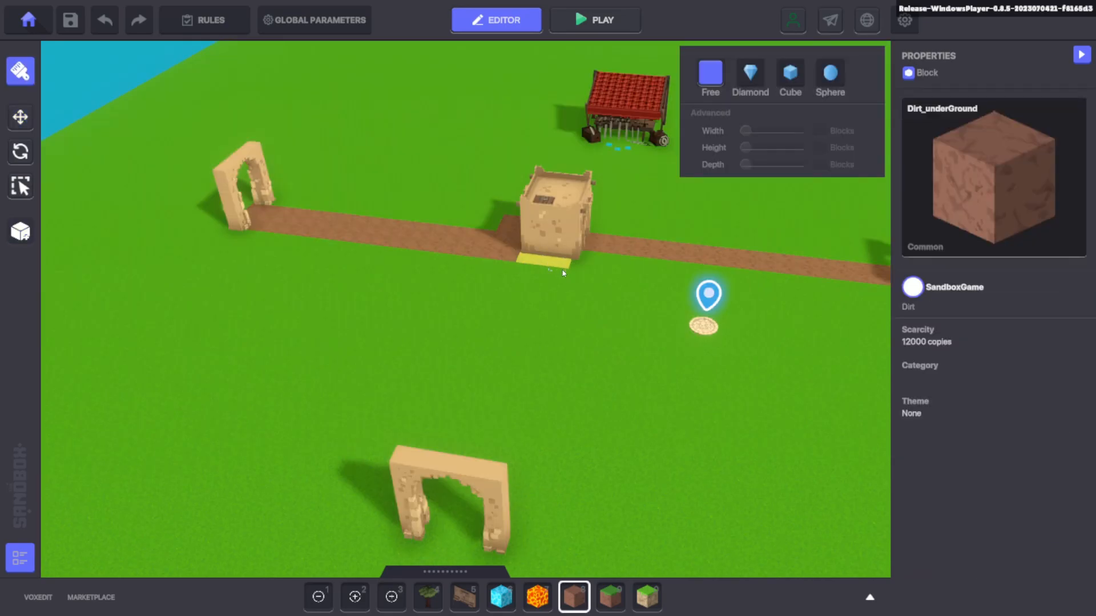
Step: Lay a path of Dirt_underGround blocks from the house to the new archway
left_click_drag(562, 271, 455, 529)
left_click_drag(531, 383, 460, 533)
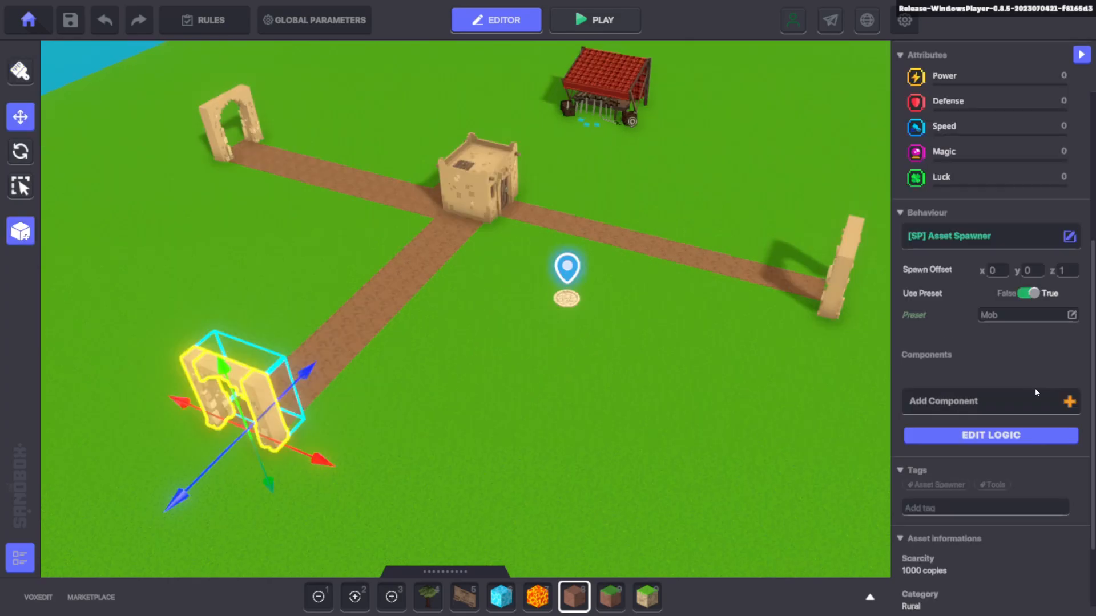
Step: Set the new archway's required spawn message to Wave3 and its delay between spawns to 2
scroll(1035, 391, "down", 2)
left_click(1000, 339)
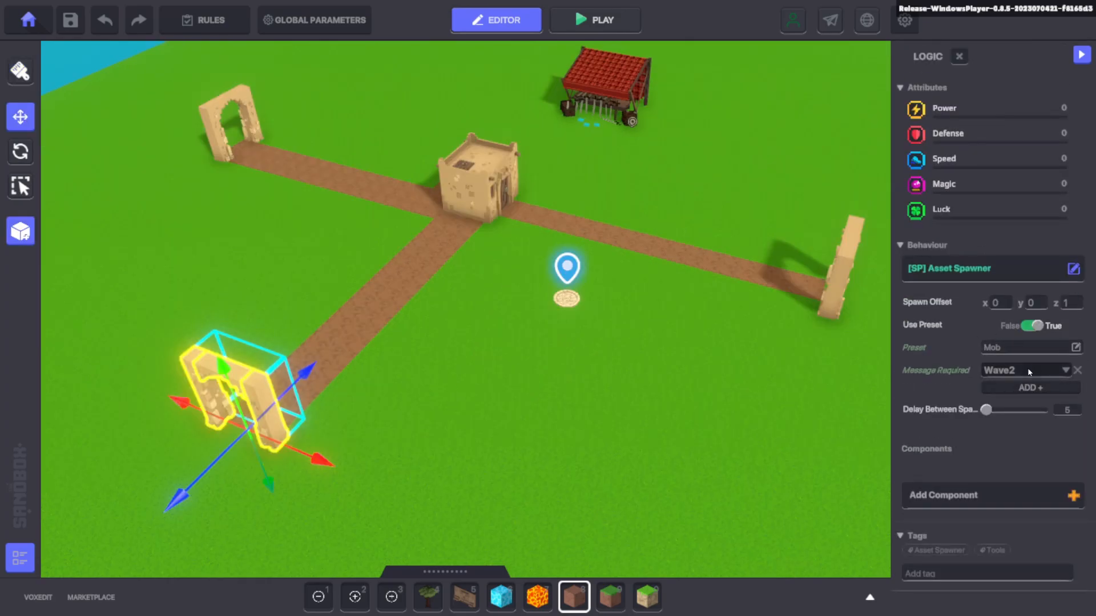
type("Wave3")
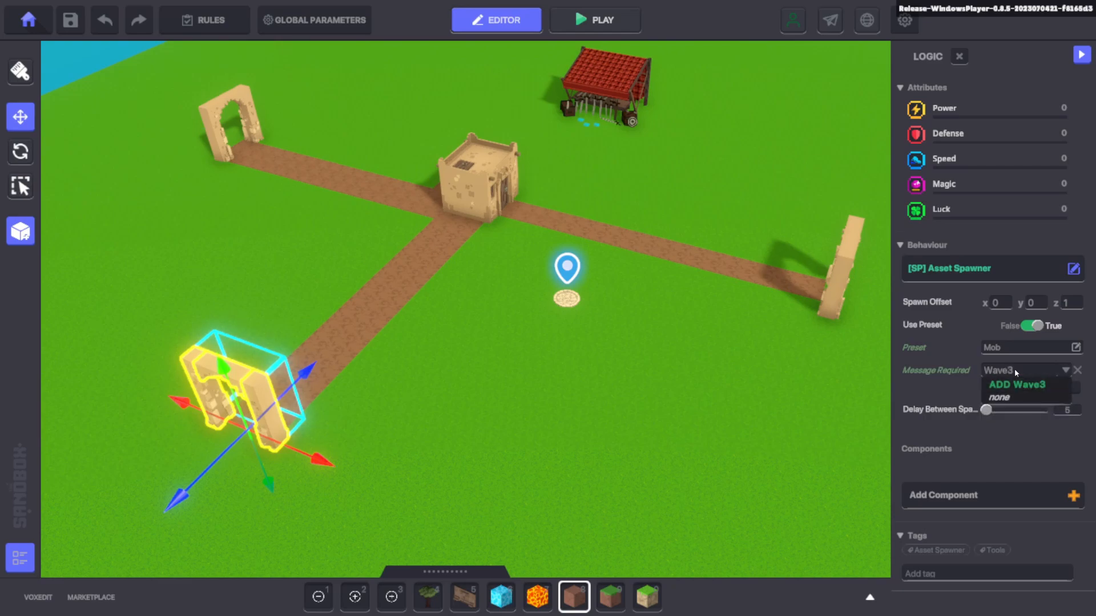
left_click(1016, 396)
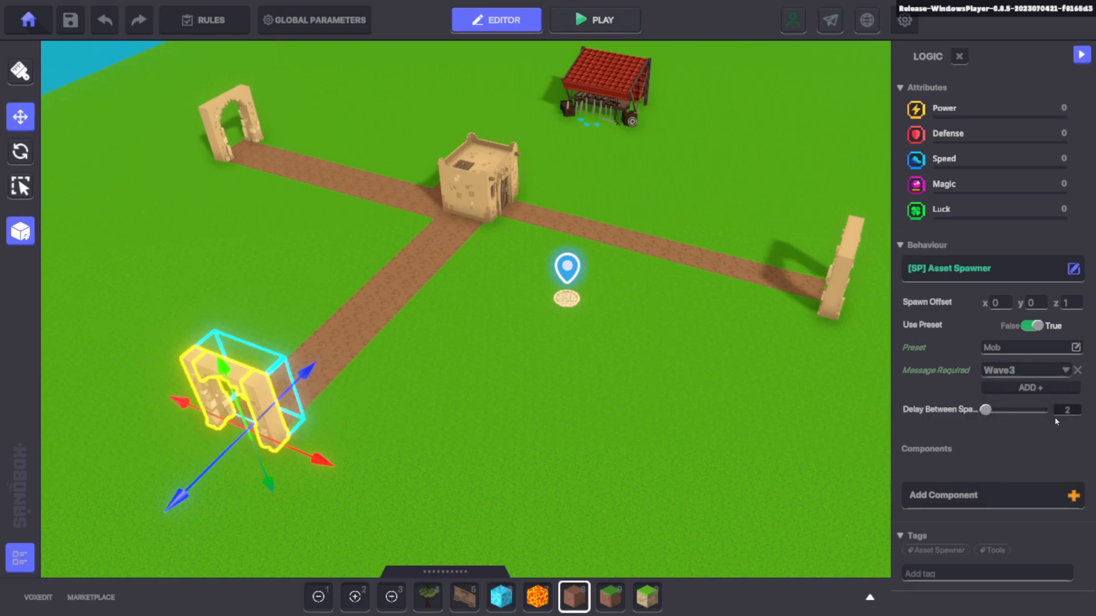
Step: Set up three quests in the game rules named WAVE 1, WAVE 2 and WAVE 3
right_click_drag(515, 365, 392, 252)
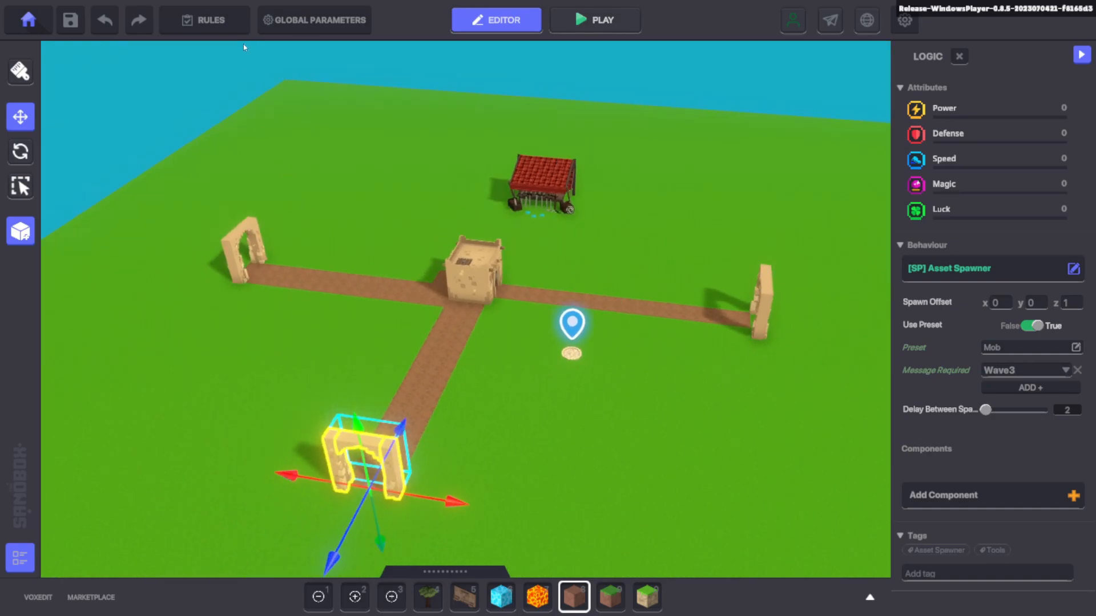
left_click(209, 18)
left_click(646, 170)
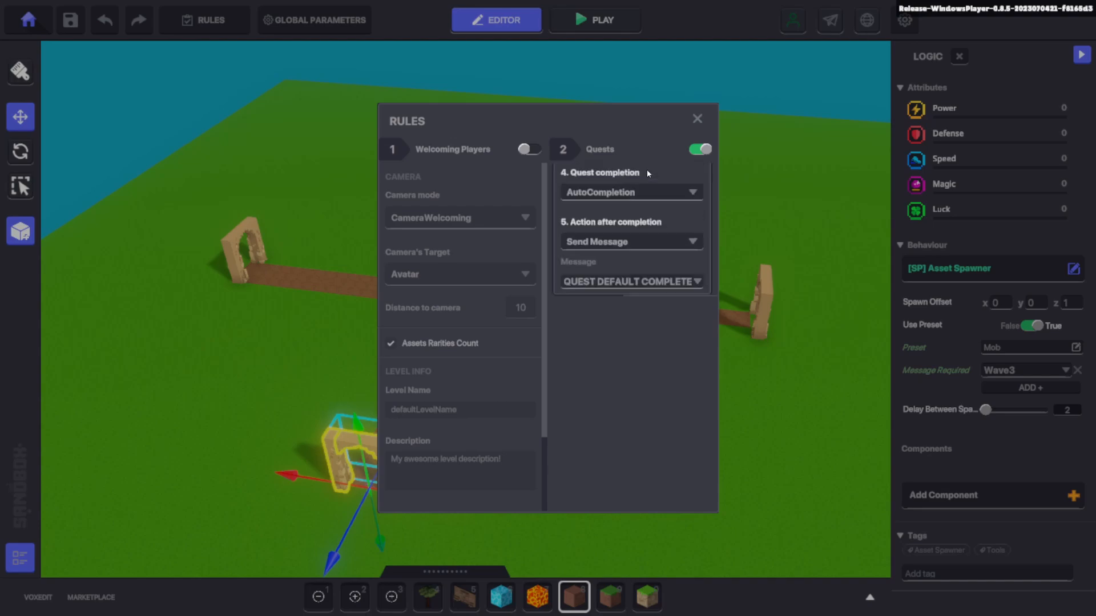
left_click(639, 178)
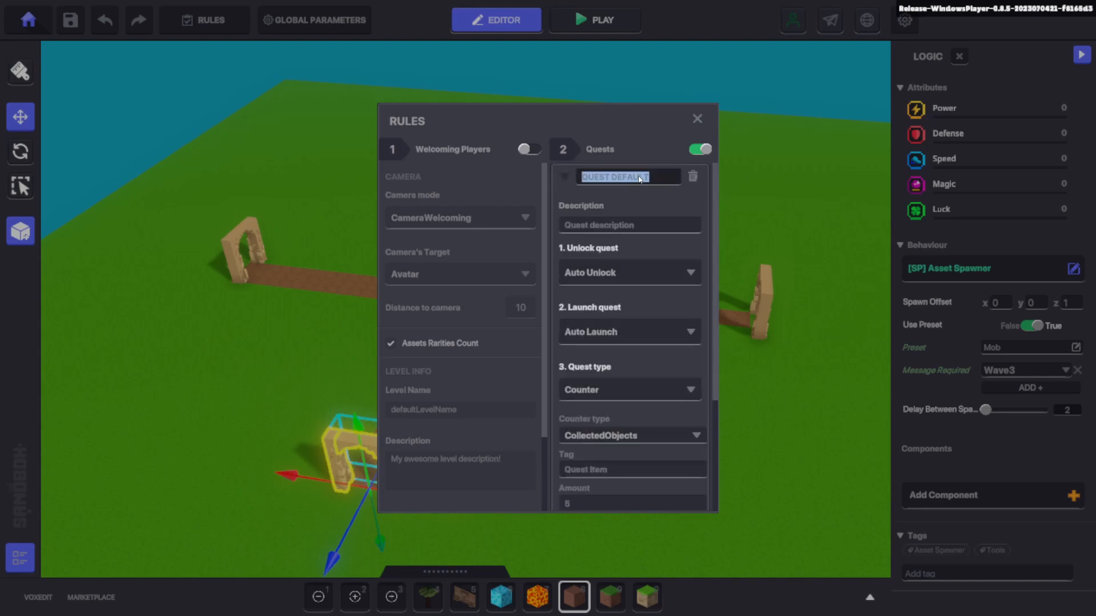
scroll(633, 335, "down", 5)
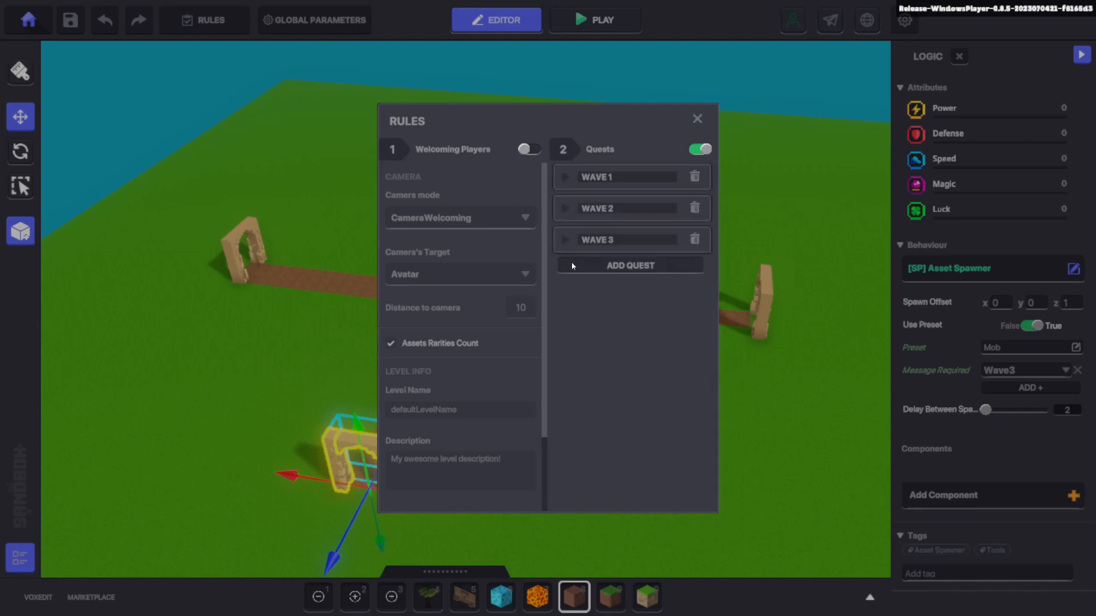
left_click(697, 118)
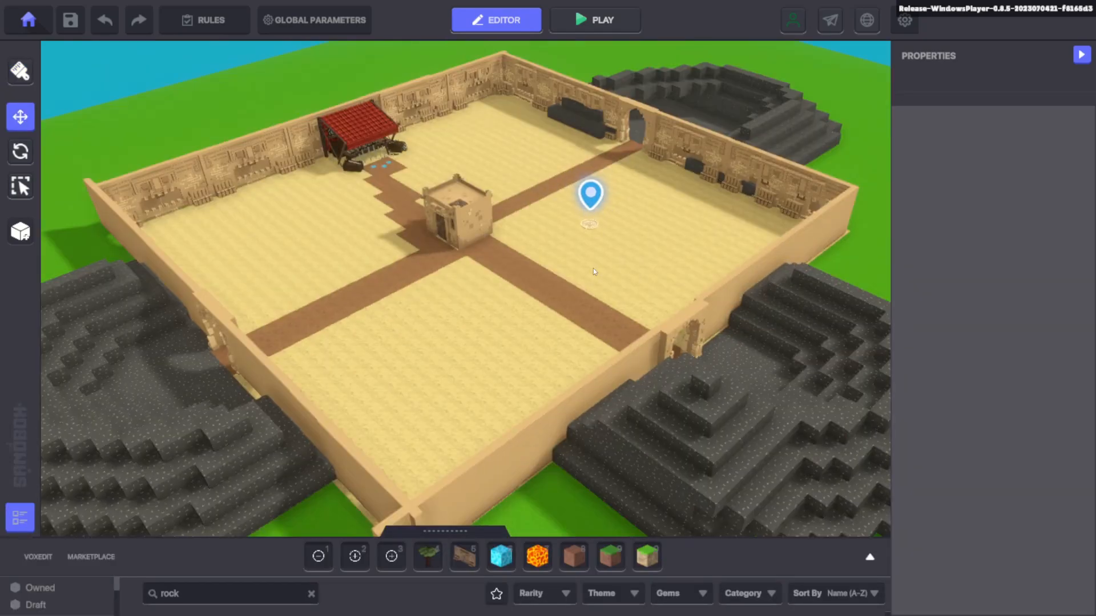
Step: Start a play test of the walled arena and defeat the first Wave 1 barbarian on the dirt path
right_click_drag(593, 268, 457, 242)
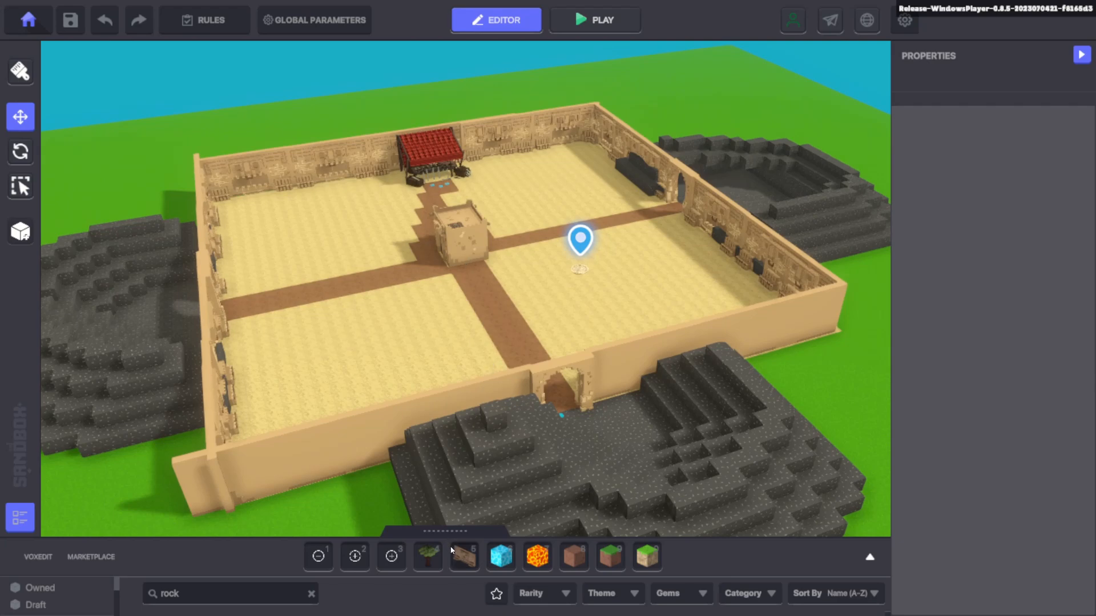
left_click(595, 20)
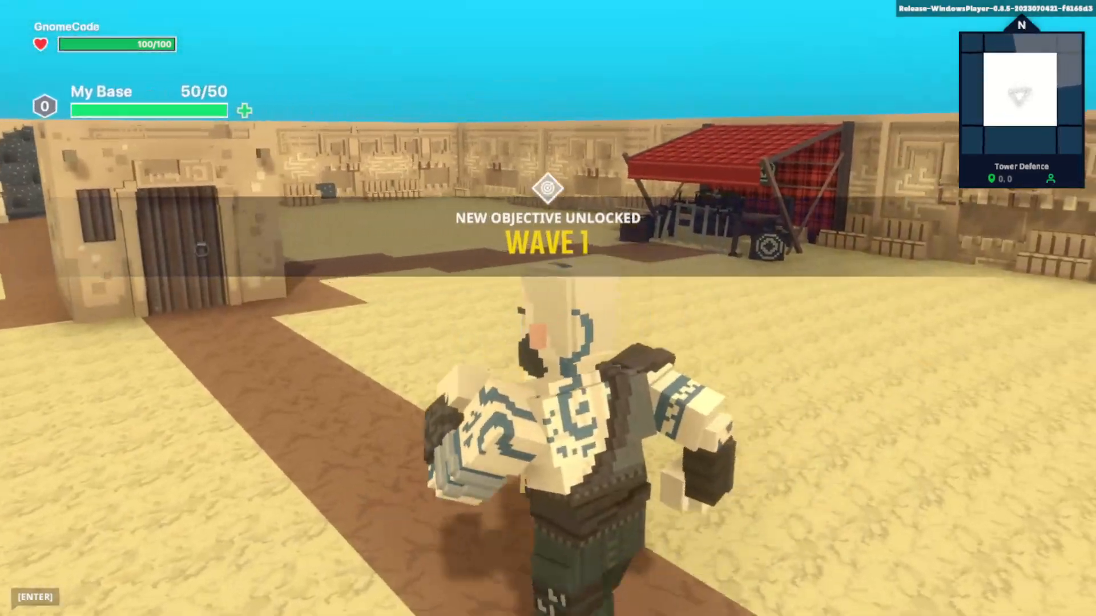
key("a")
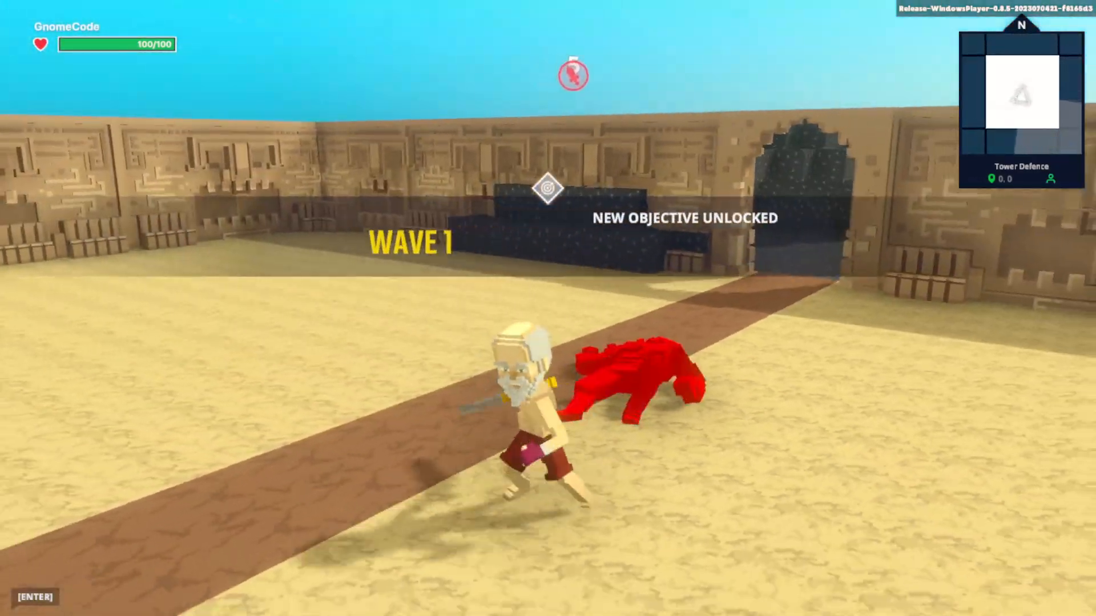
key("d")
key("w")
key("s")
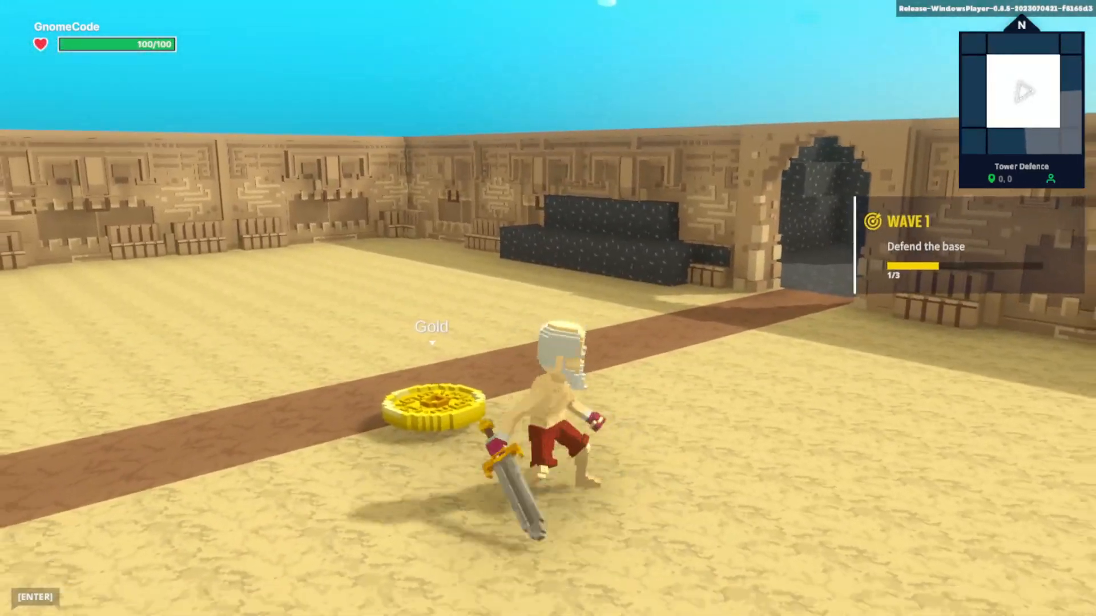
Step: Run back past the dropped Gold and defeat the second Wave 1 barbarian near the archway
scroll(548, 308, "down", 5)
key("w")
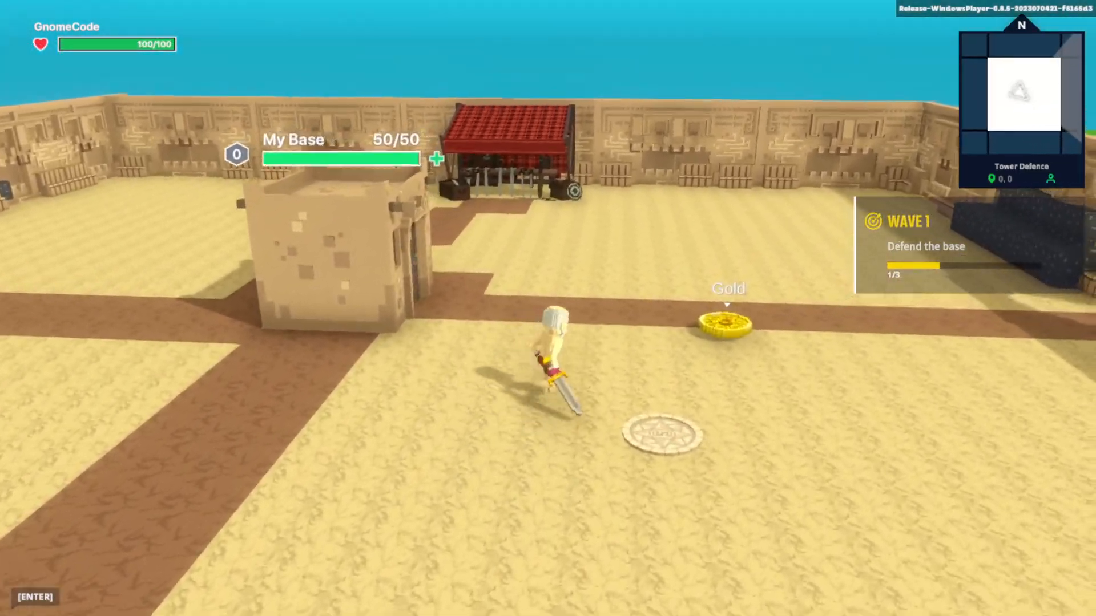
key("d")
key("s")
key("w")
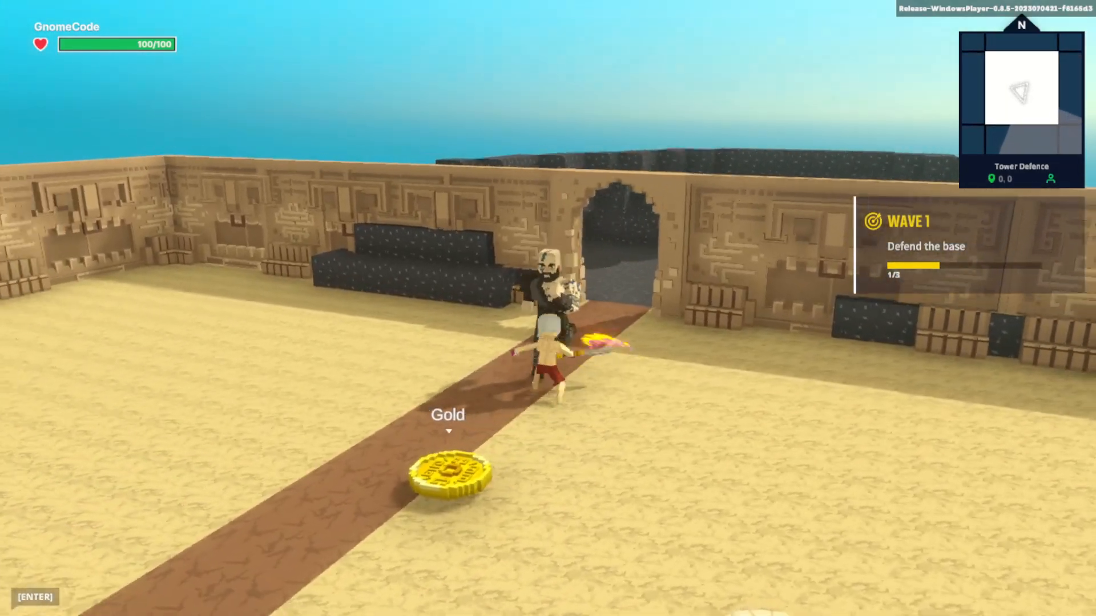
left_click(548, 308)
left_click(547, 308)
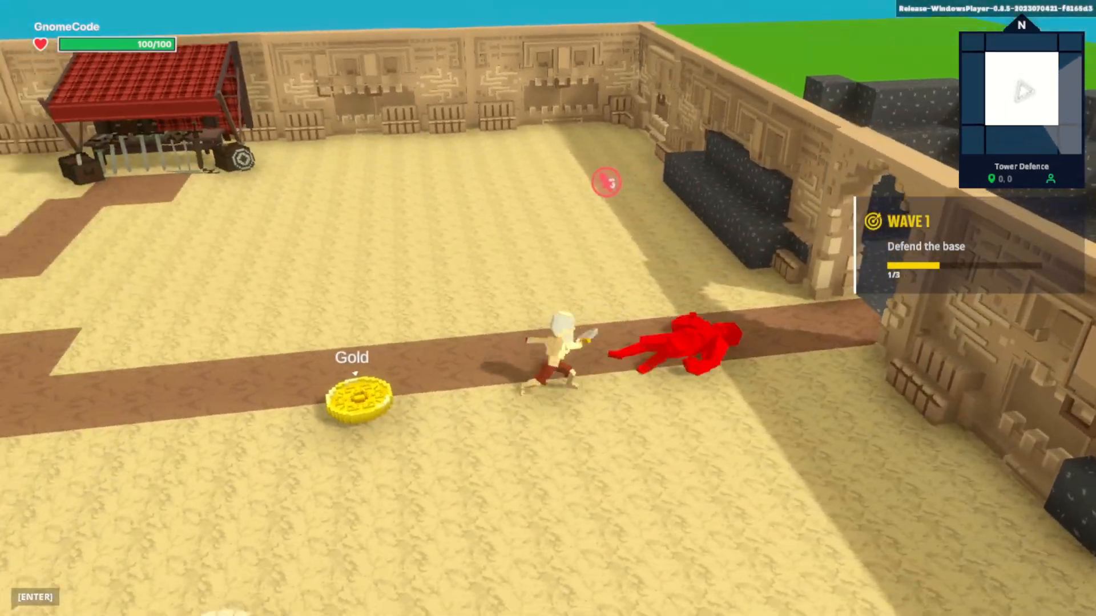
Step: Bring a piece of Gold to the weapon stand to spawn a gnome defender
key("a")
key("w")
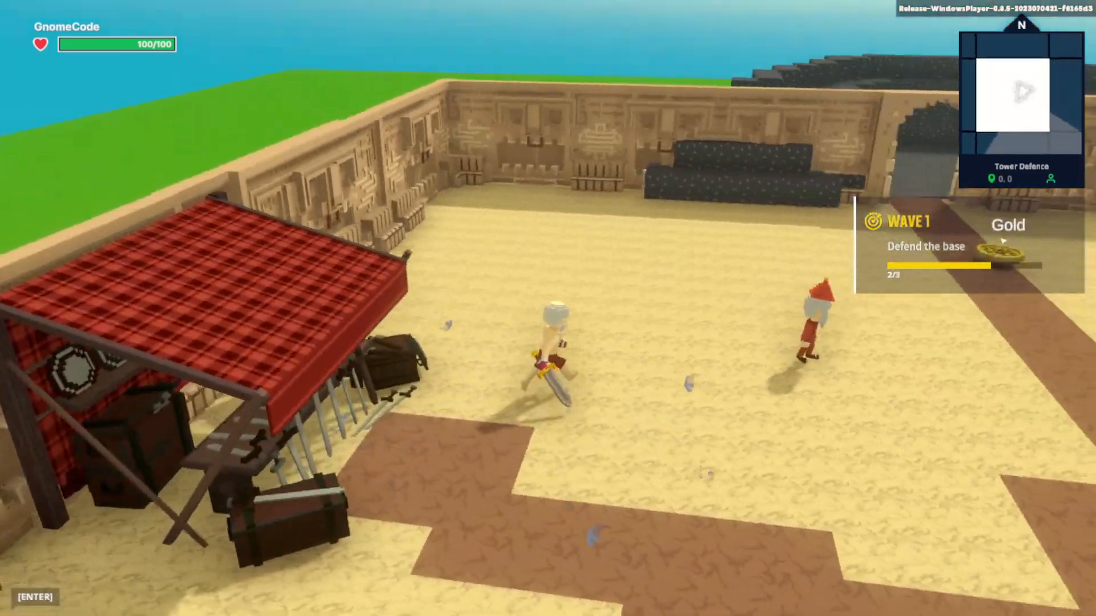
key("w")
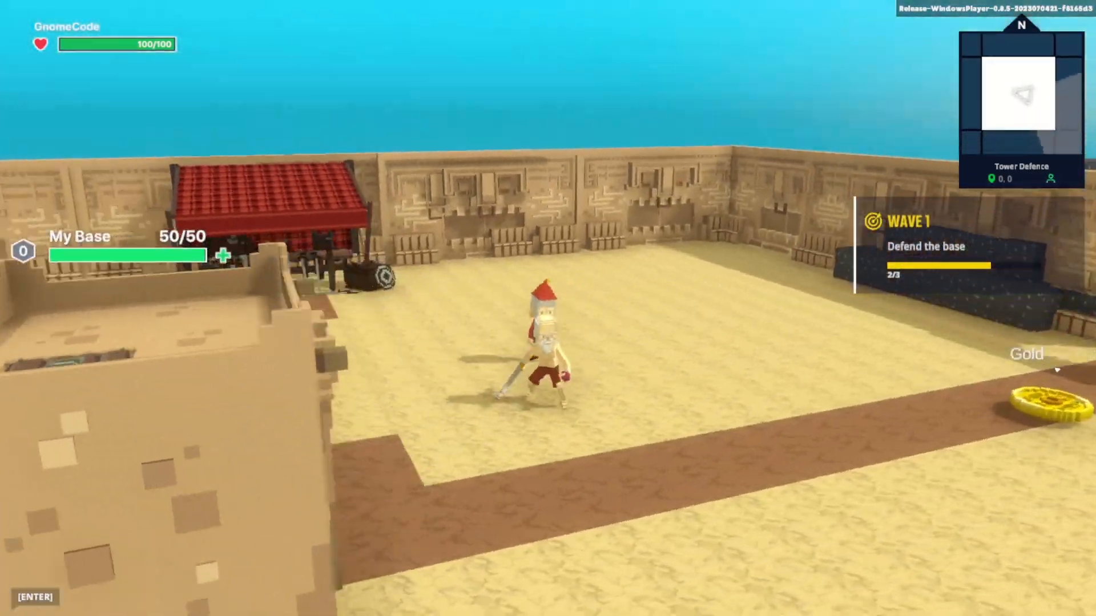
Step: Return to the dirt path and defeat the third barbarian to complete Wave 1
key("w")
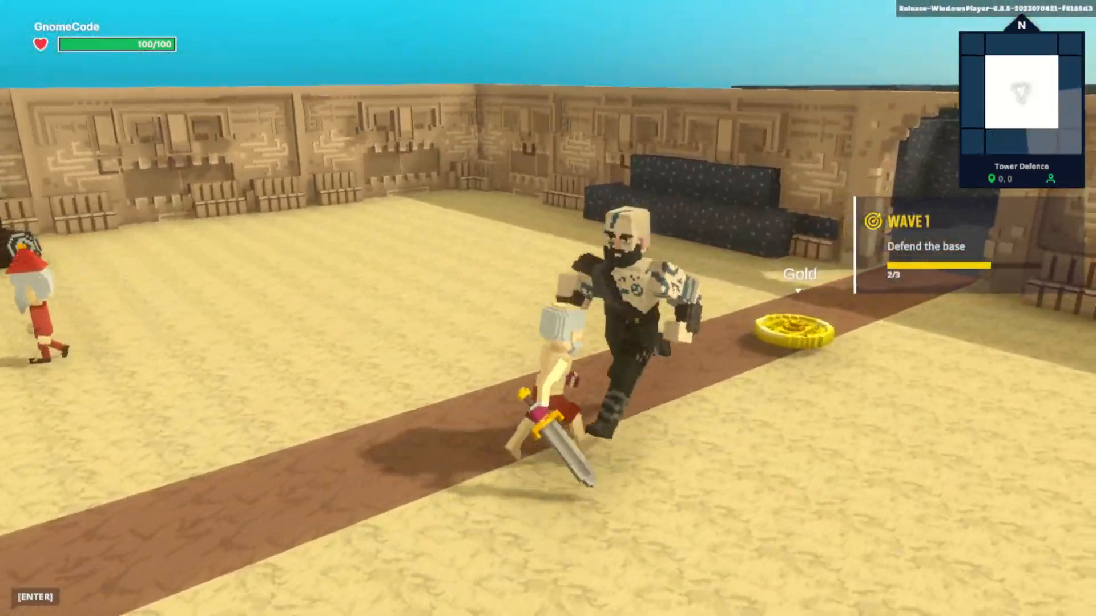
left_click(548, 309)
left_click(548, 308)
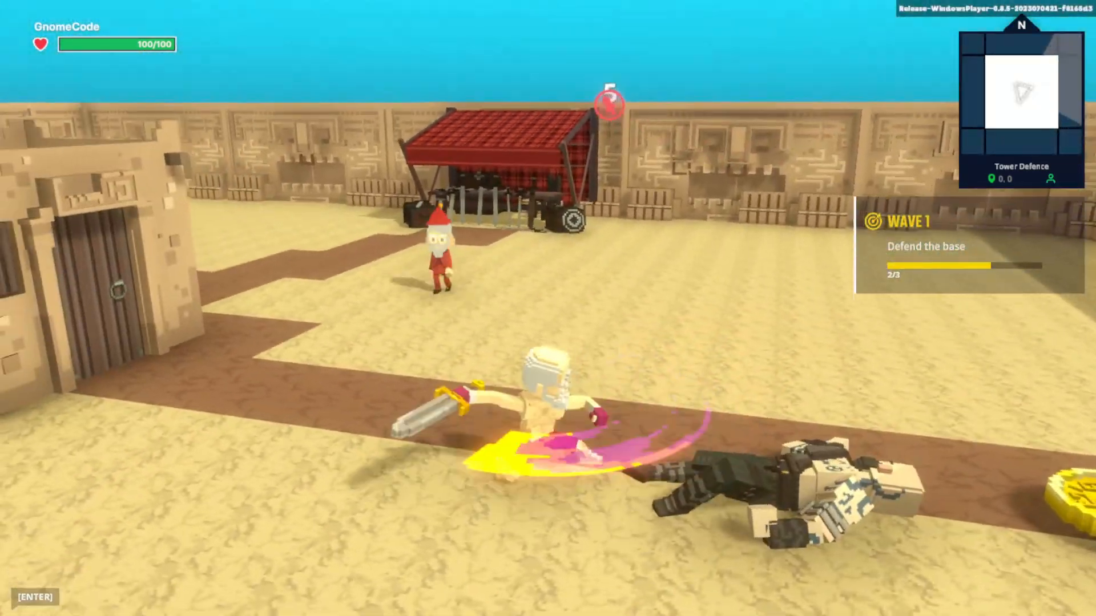
key("d")
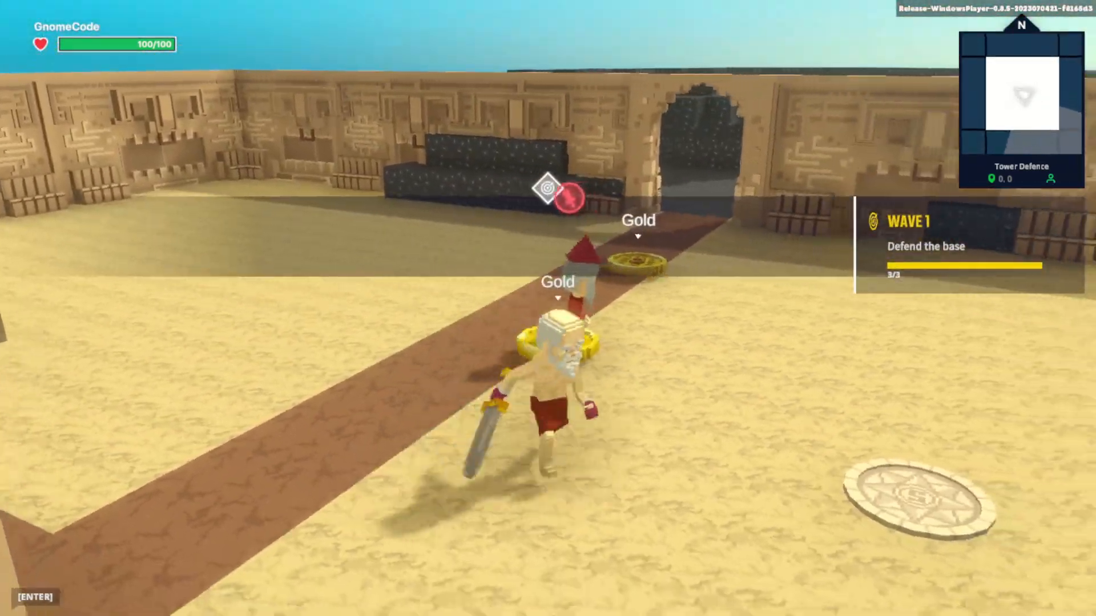
Step: Pick up a dropped Gold during Wave 2 and carry it to the weapon stand
key("s")
scroll(548, 308, "down", 5)
key("w")
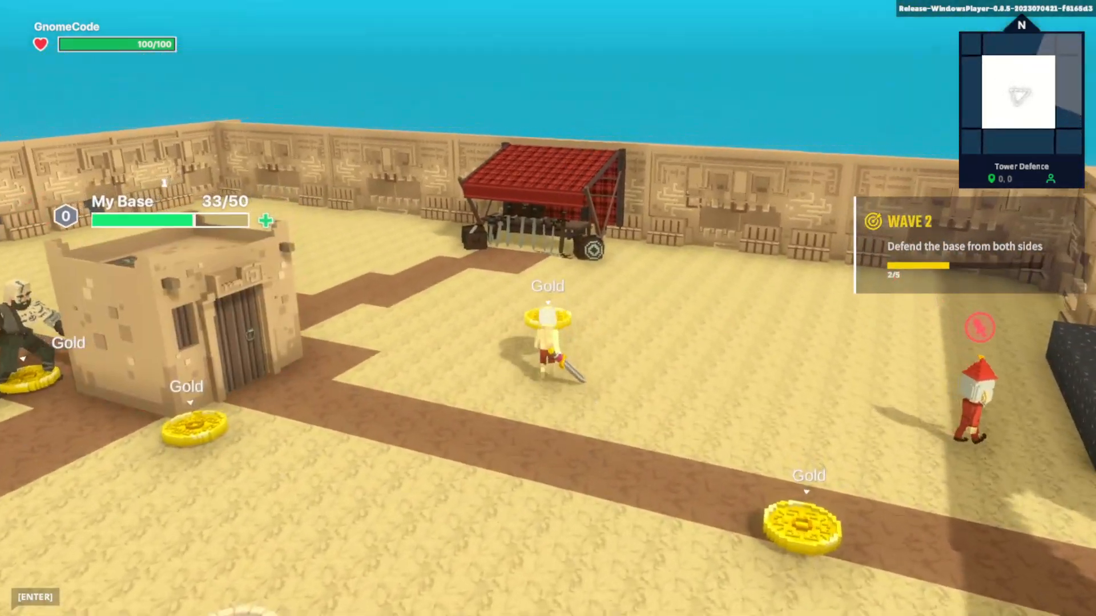
key("w")
Step: Run around the base to the second path and attack the Wave 2 barbarian beside the house
key("w")
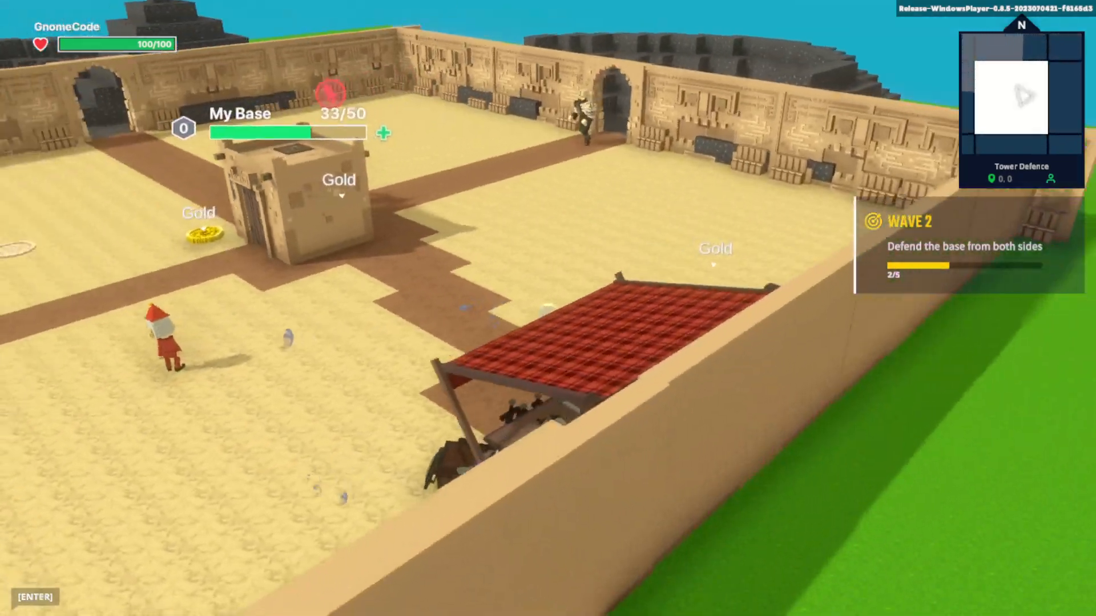
key("w")
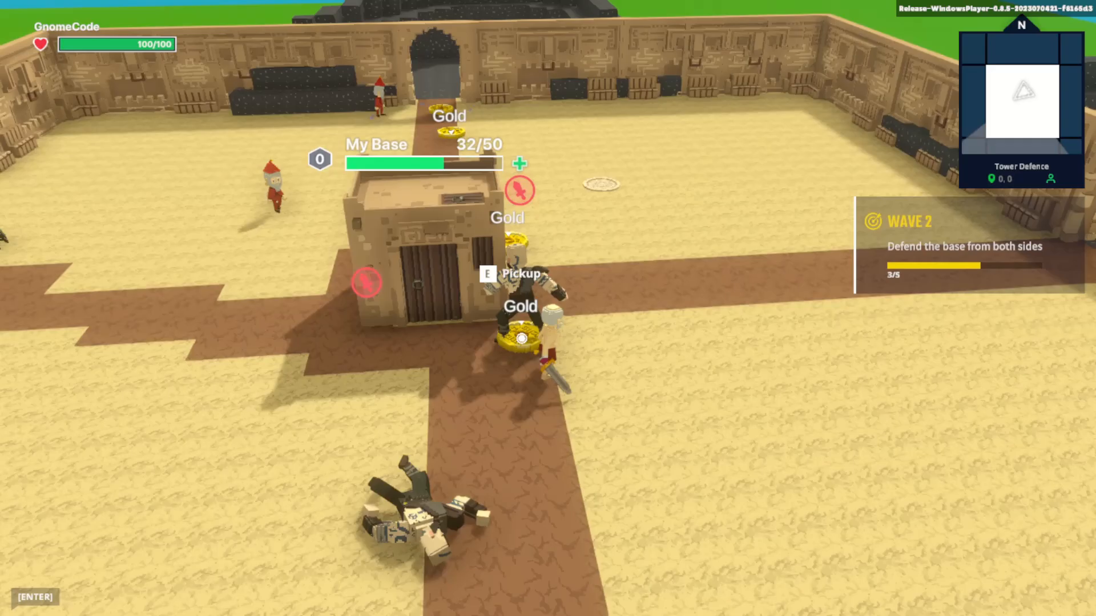
left_click(521, 338)
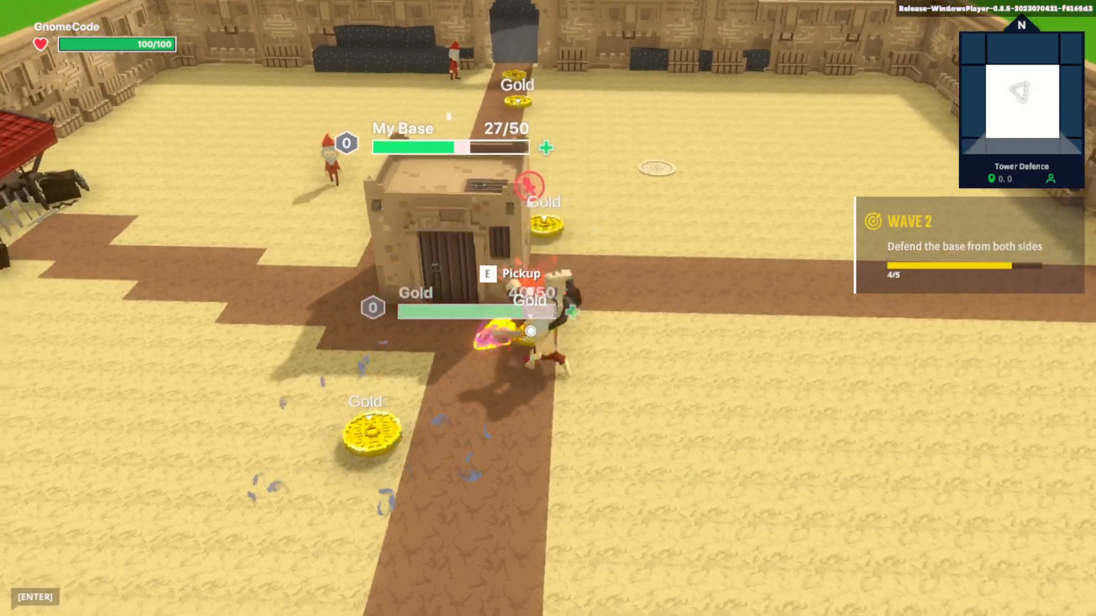
Step: Finish Wave 2, carry a dropped Gold from the base toward the weapon stand, and return to the base
key("w")
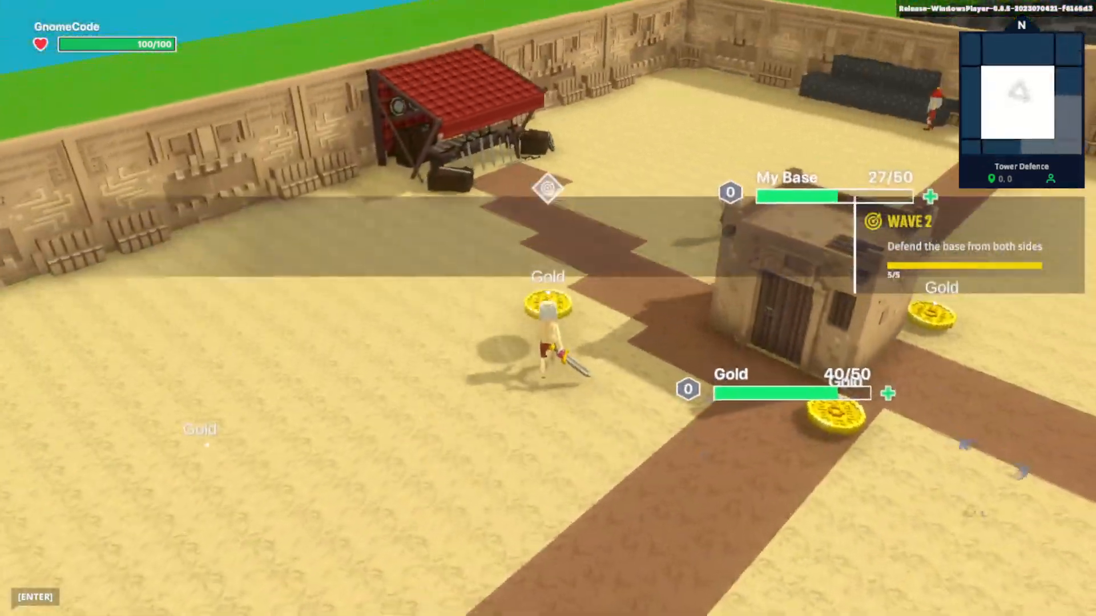
key("w")
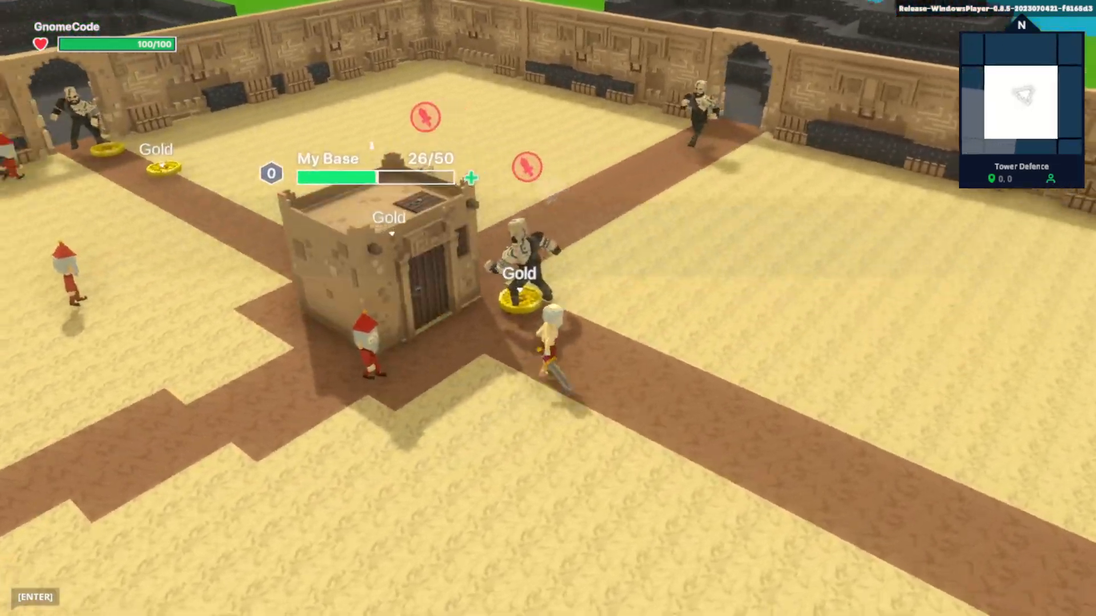
Step: Attack the Wave 3 barbarians around the base and move out along the dirt path toward an arched gate
key("w")
left_click(547, 308)
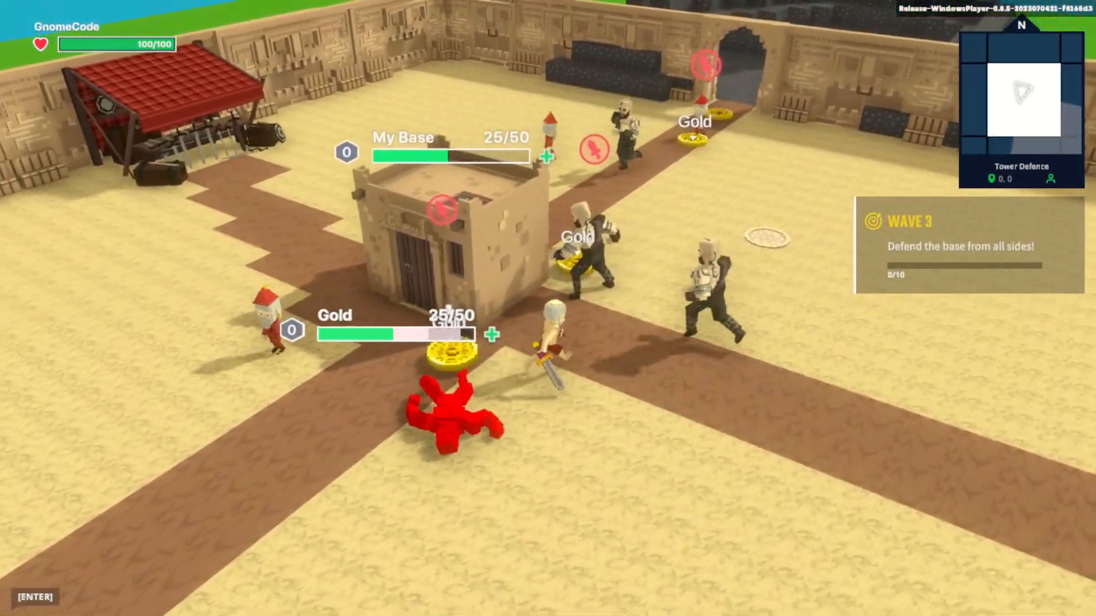
key("w")
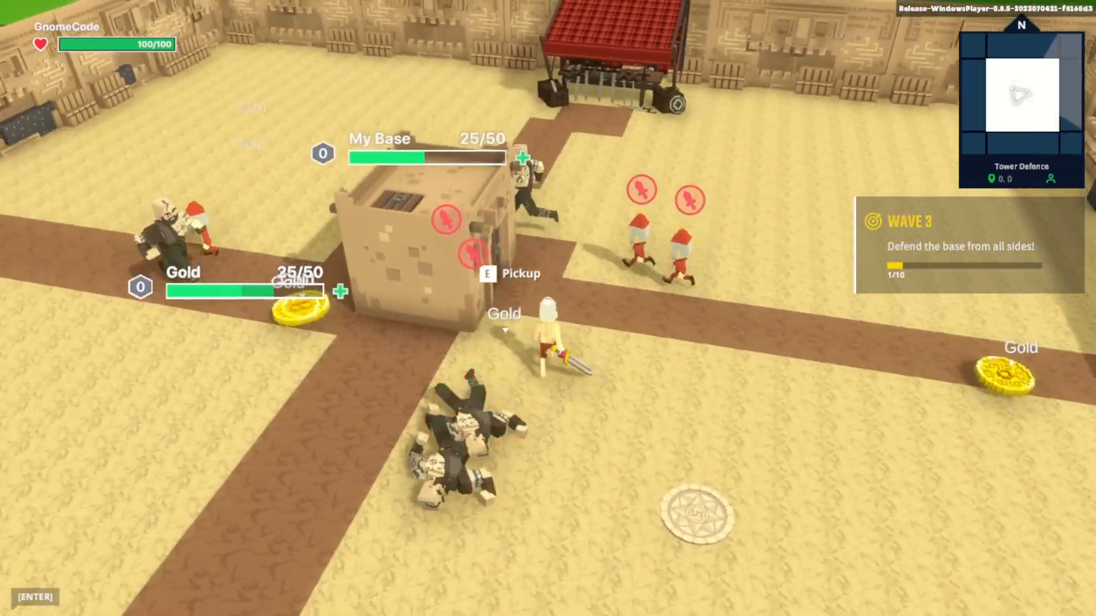
key("w")
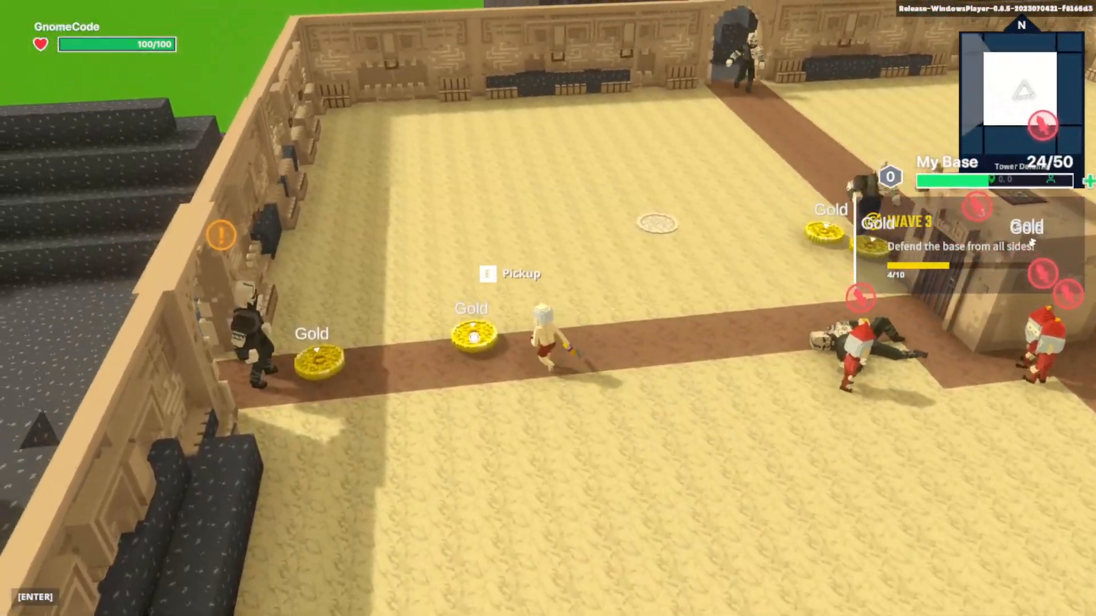
Step: Pick up a dropped Gold on the dirt path and carry it to the weapon stand during Wave 3
key("e")
key("w")
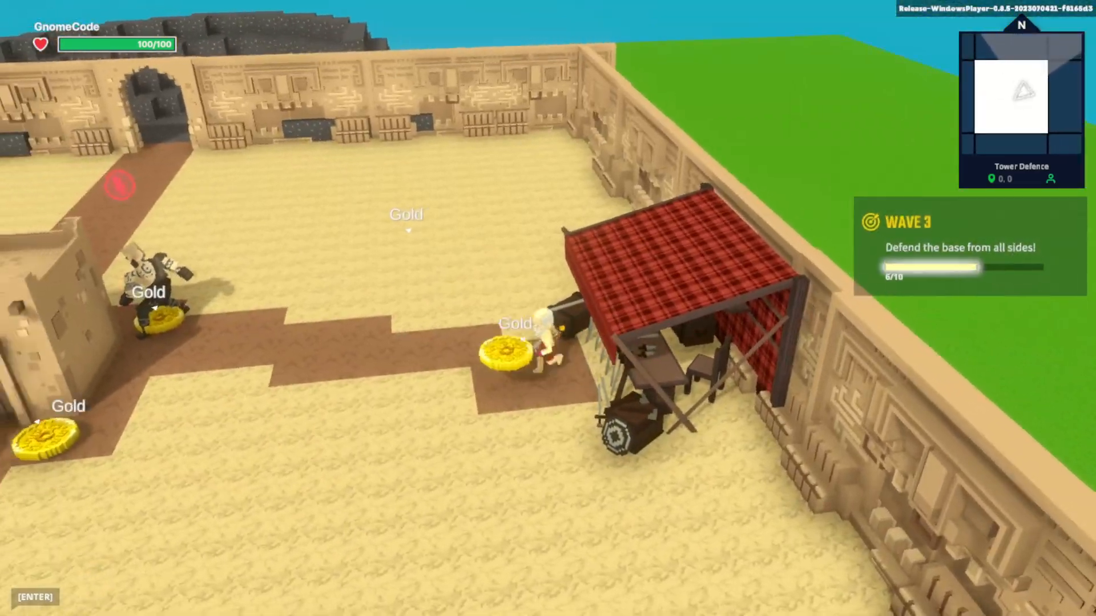
key("w")
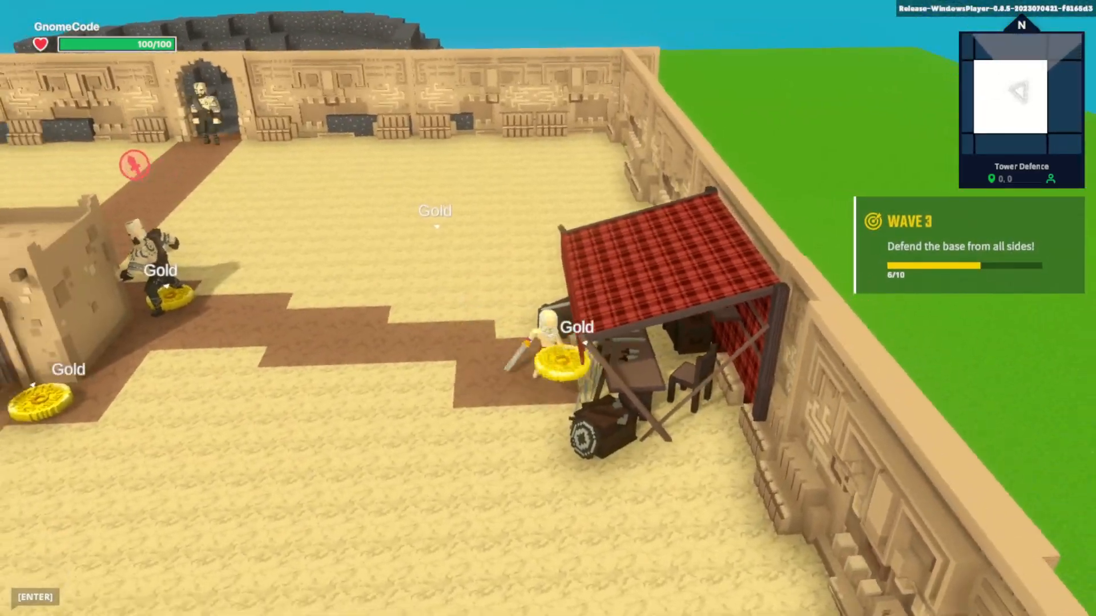
Step: Fight the remaining Wave 3 barbarians around the base, with another trip to the weapon stand in between
key("w")
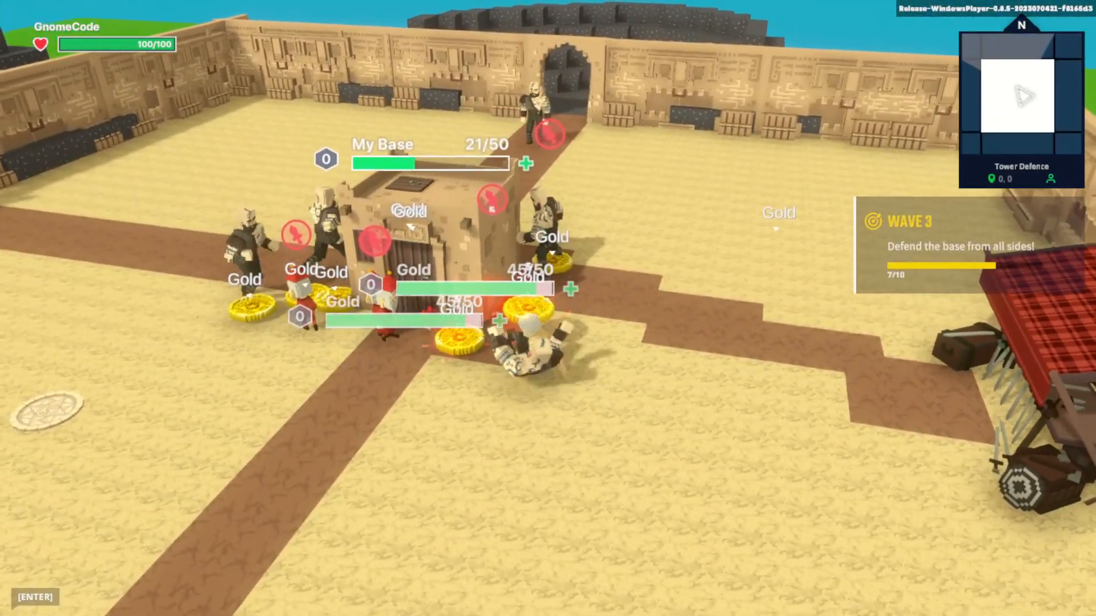
key("w")
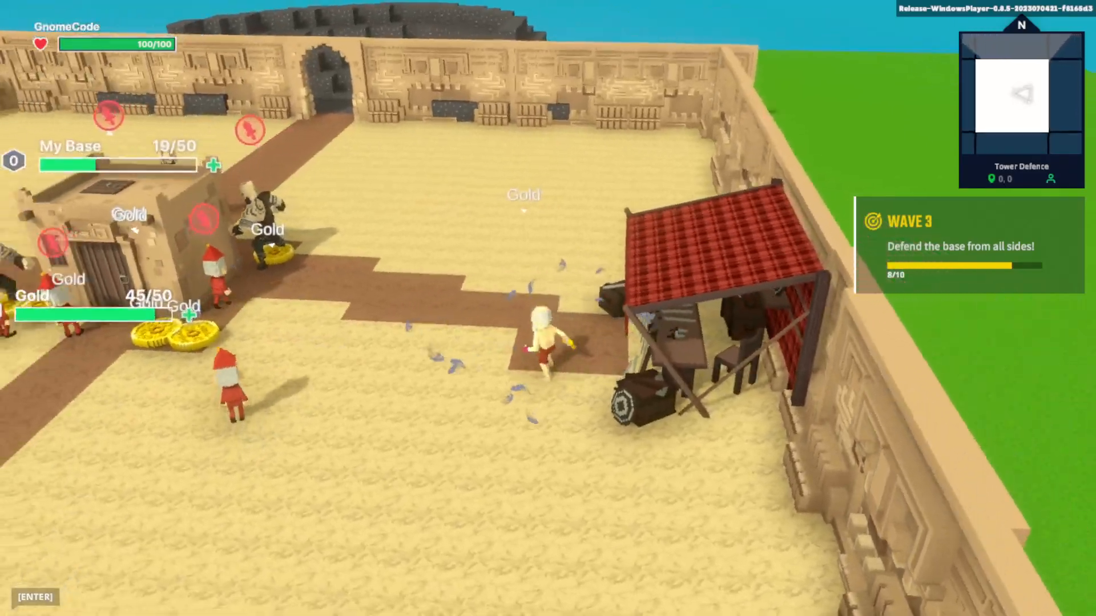
key("d")
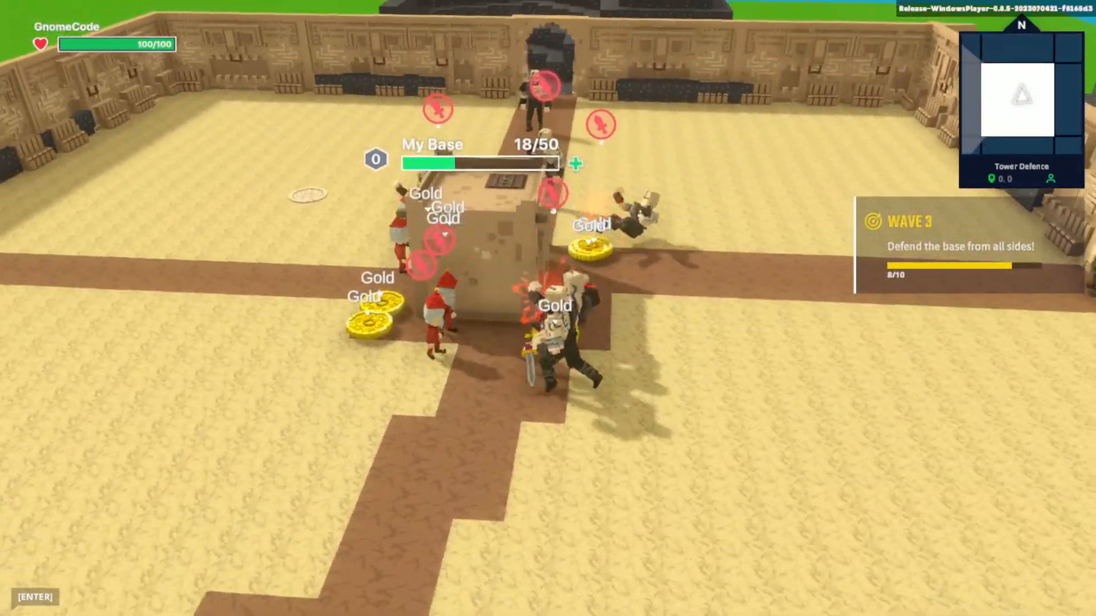